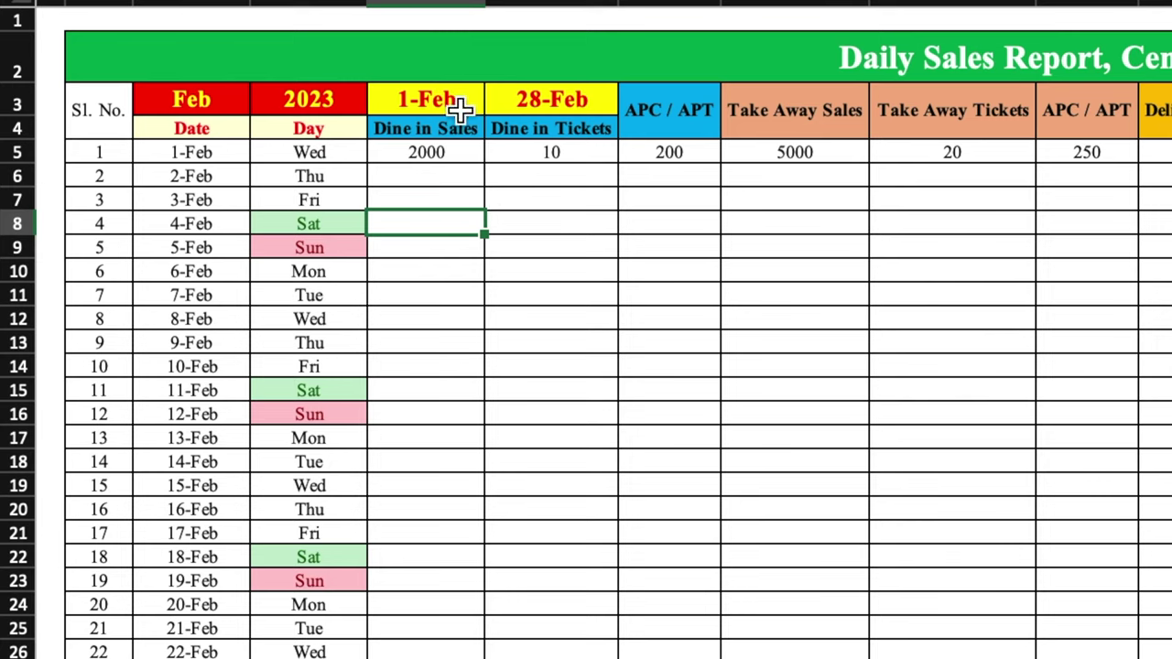
# Switch the finished report's month in C3 to Jan and back to Feb to test the dates and weekdays.
pyautogui.click(191, 99)
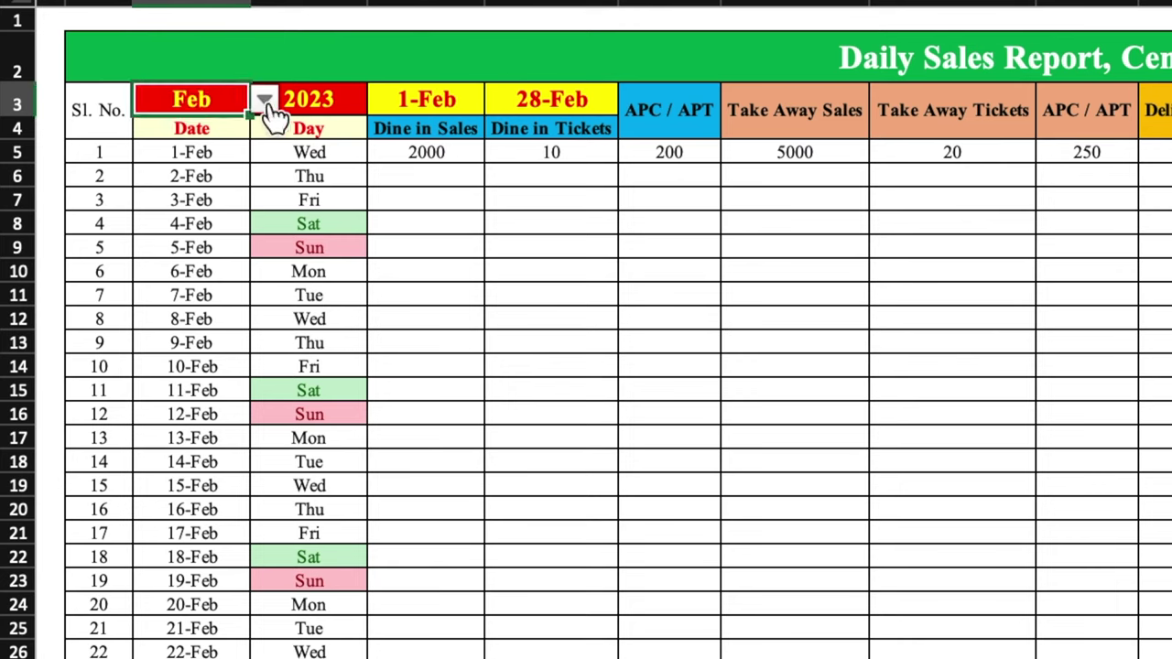
pyautogui.click(265, 101)
pyautogui.click(266, 107)
pyautogui.click(264, 101)
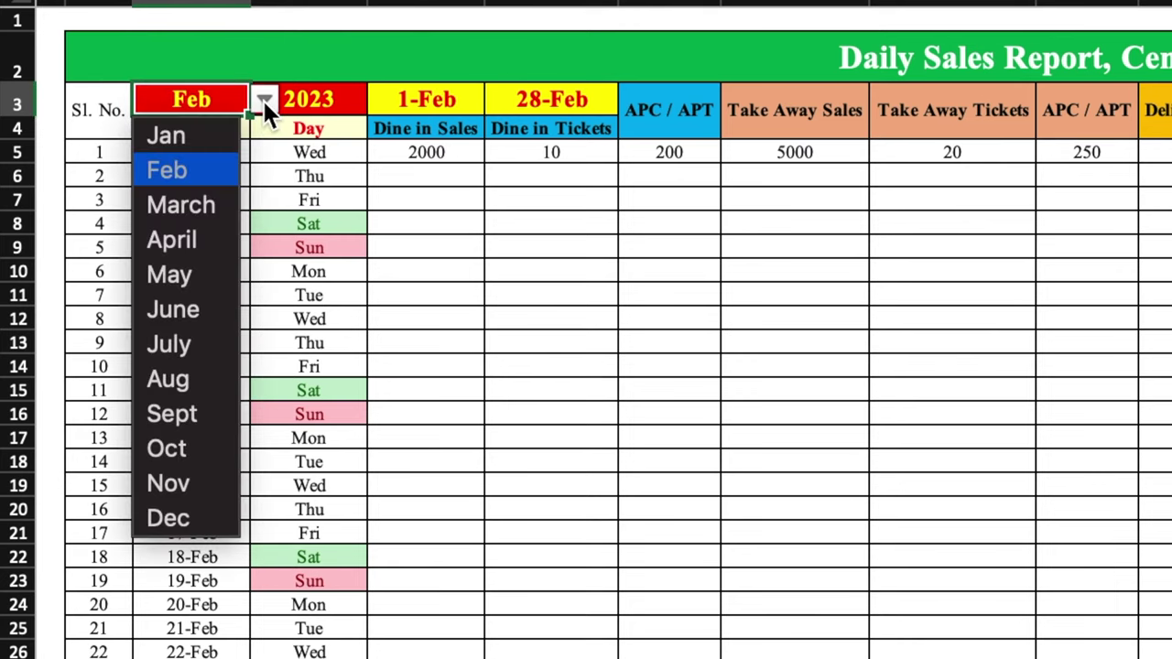
pyautogui.click(227, 131)
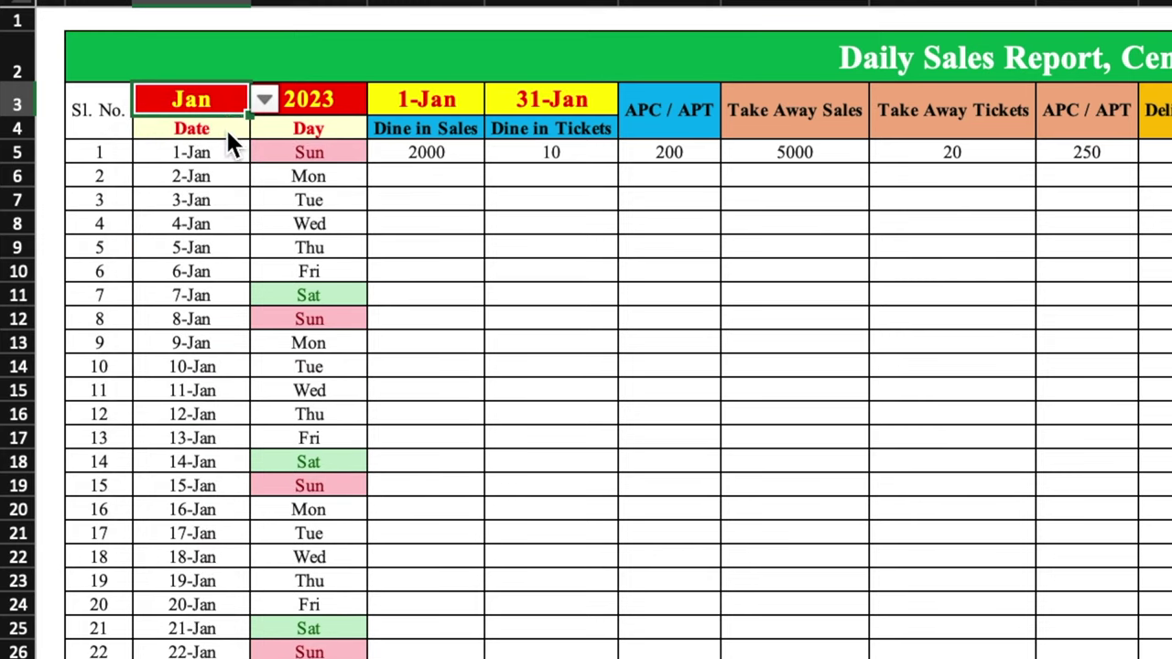
pyautogui.click(264, 101)
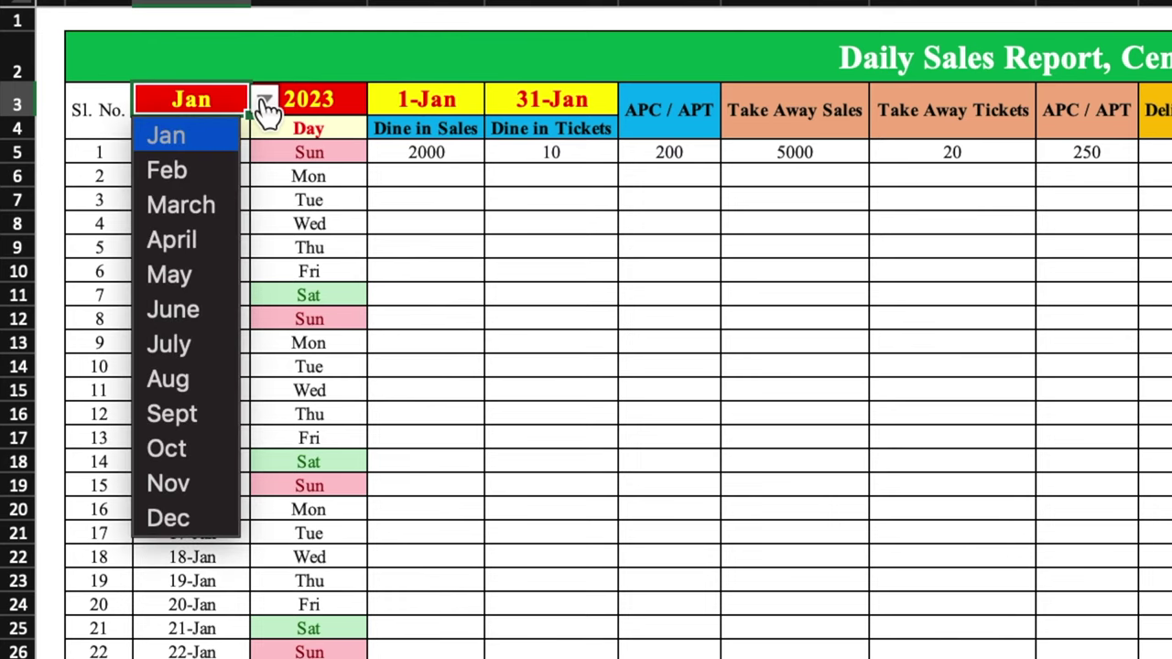
pyautogui.click(204, 167)
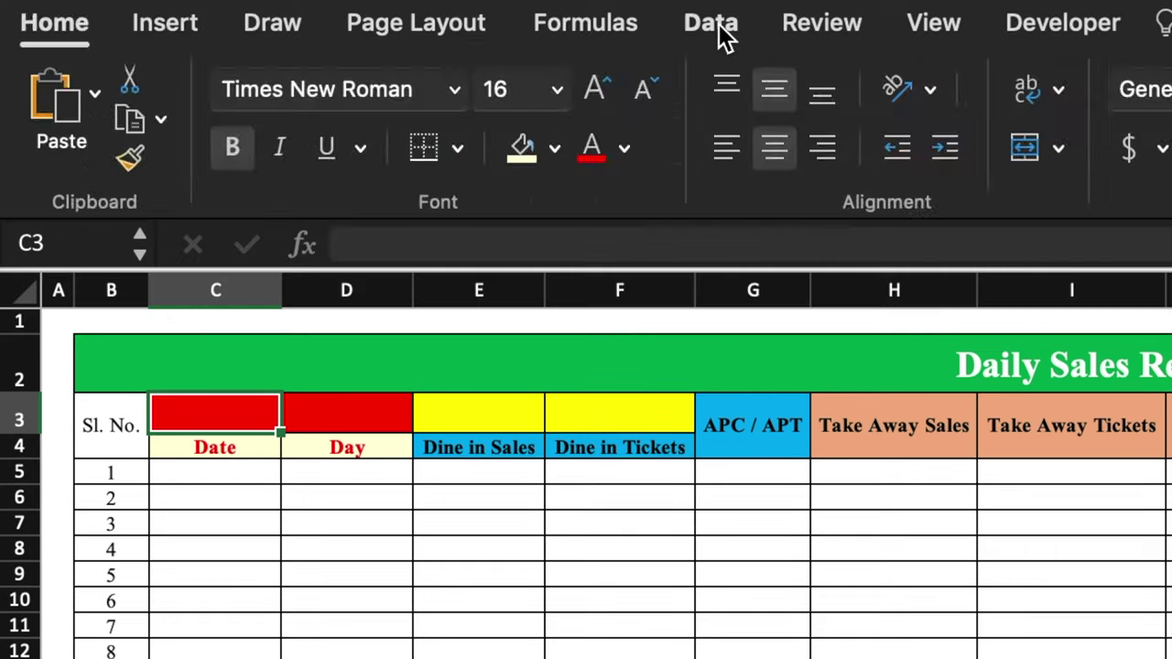
# Add a list data validation to cell C3 with the source Jan,Feb,March,April,May,June,July,Aug,Sept,Oct,Nov,Dec.
pyautogui.click(720, 27)
pyautogui.click(534, 94)
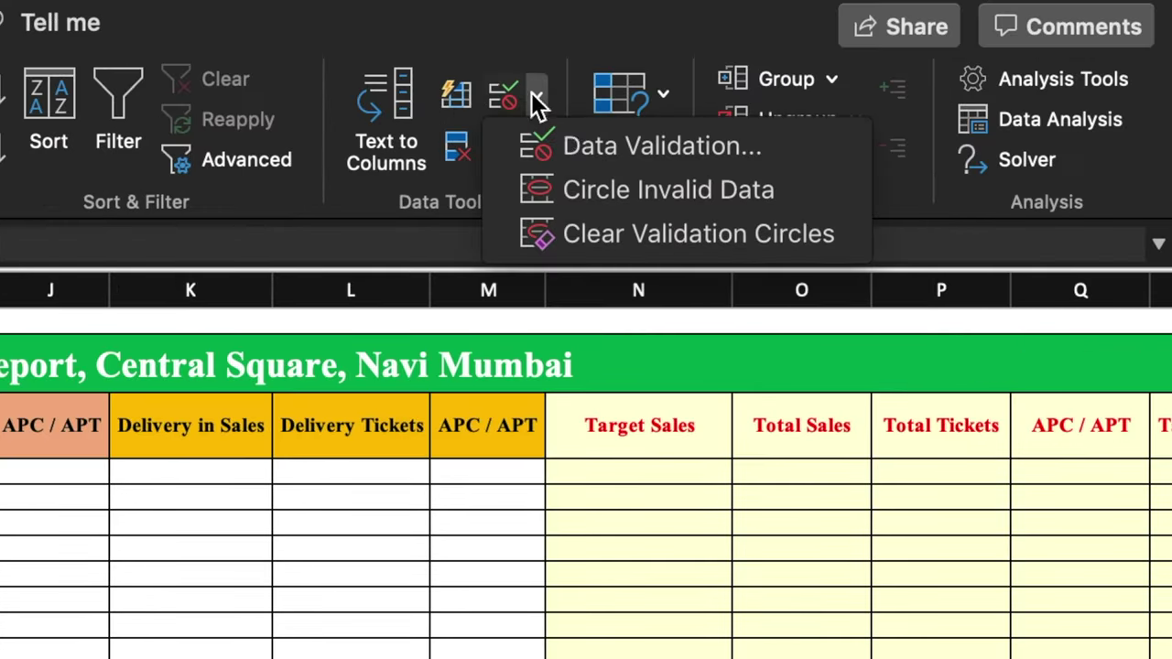
pyautogui.click(583, 146)
pyautogui.click(410, 223)
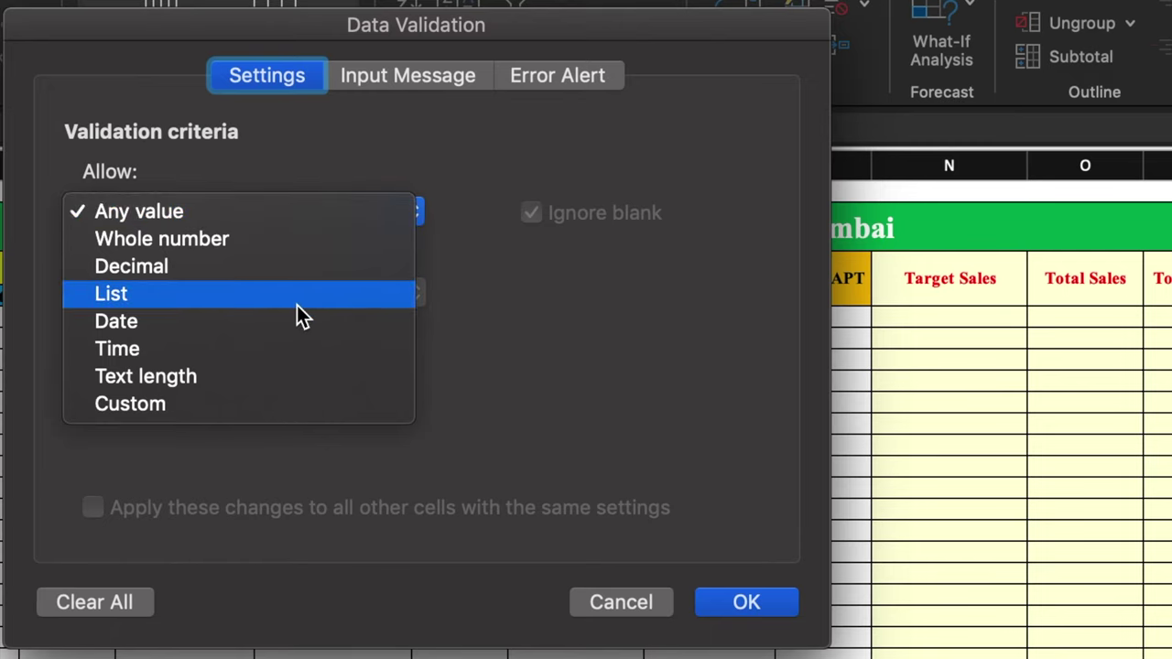
pyautogui.click(297, 305)
pyautogui.click(287, 370)
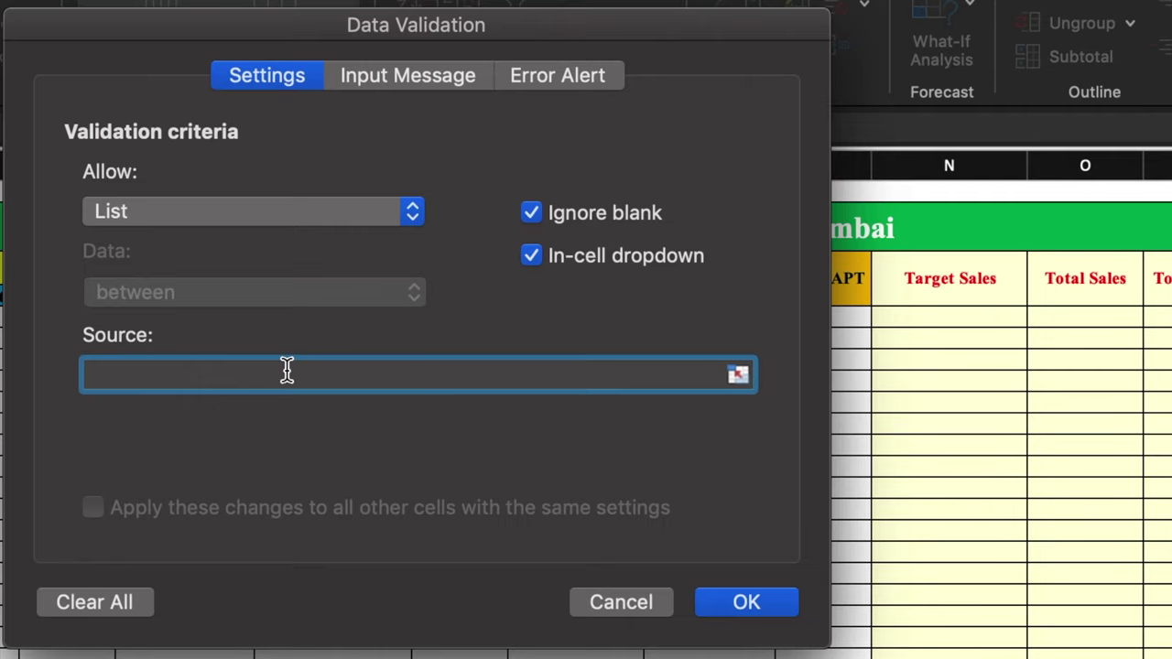
pyautogui.write('Jan,Feb,March,April,M')
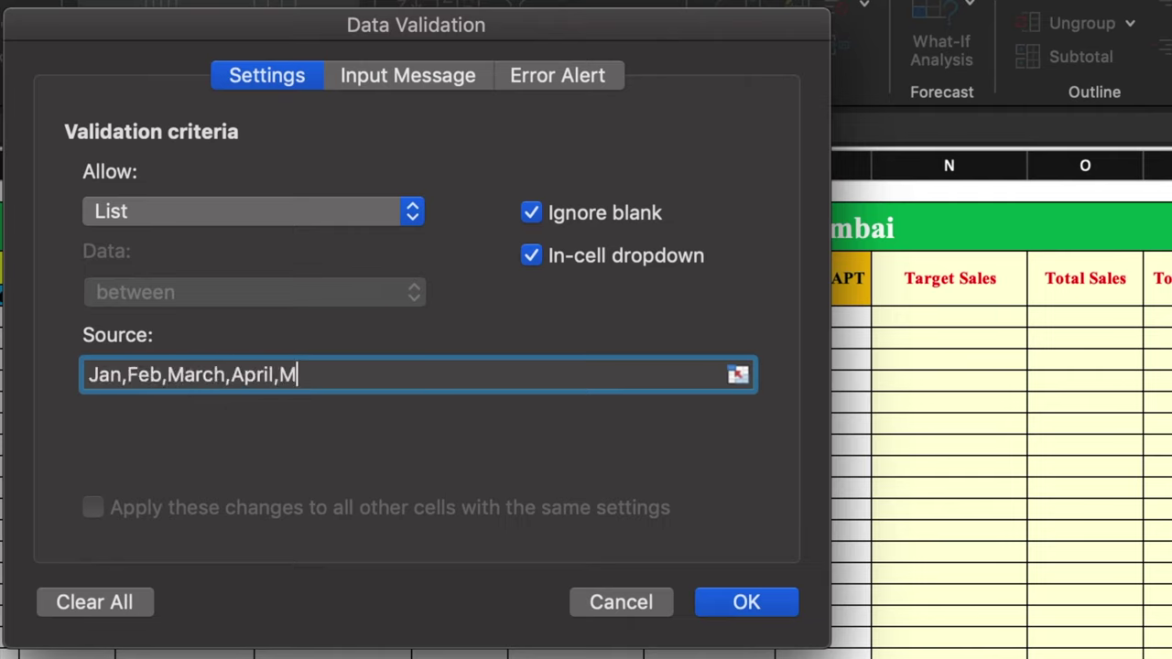
pyautogui.write('ay,June,July,Aug,Sept,Oct,Nov,Dec')
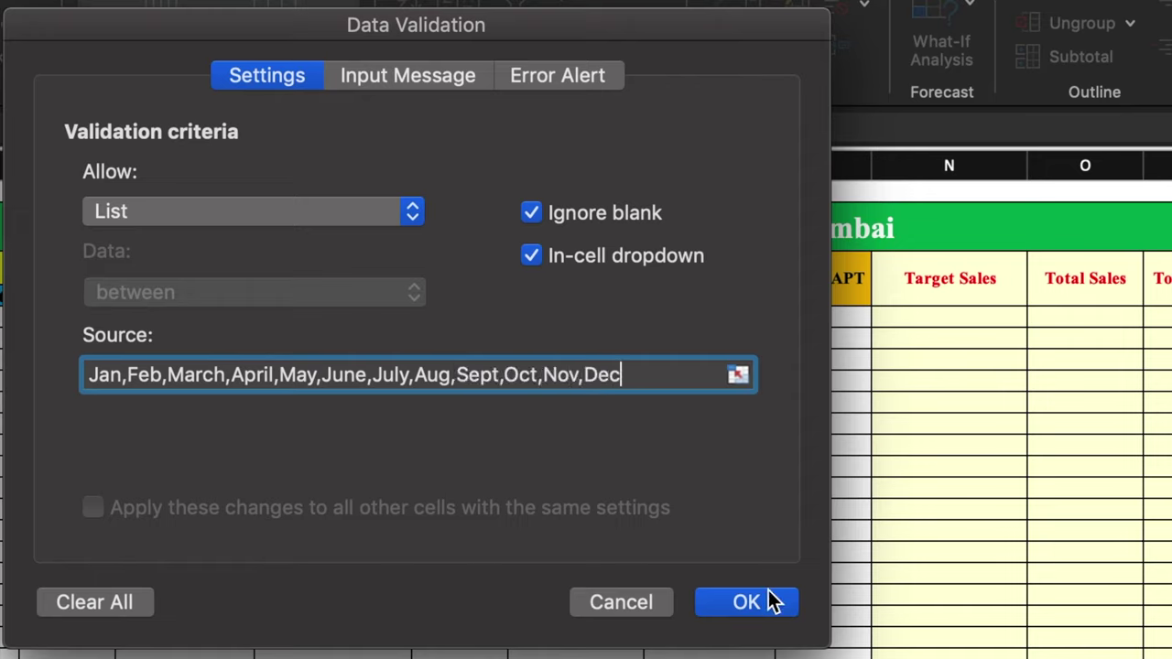
pyautogui.click(783, 612)
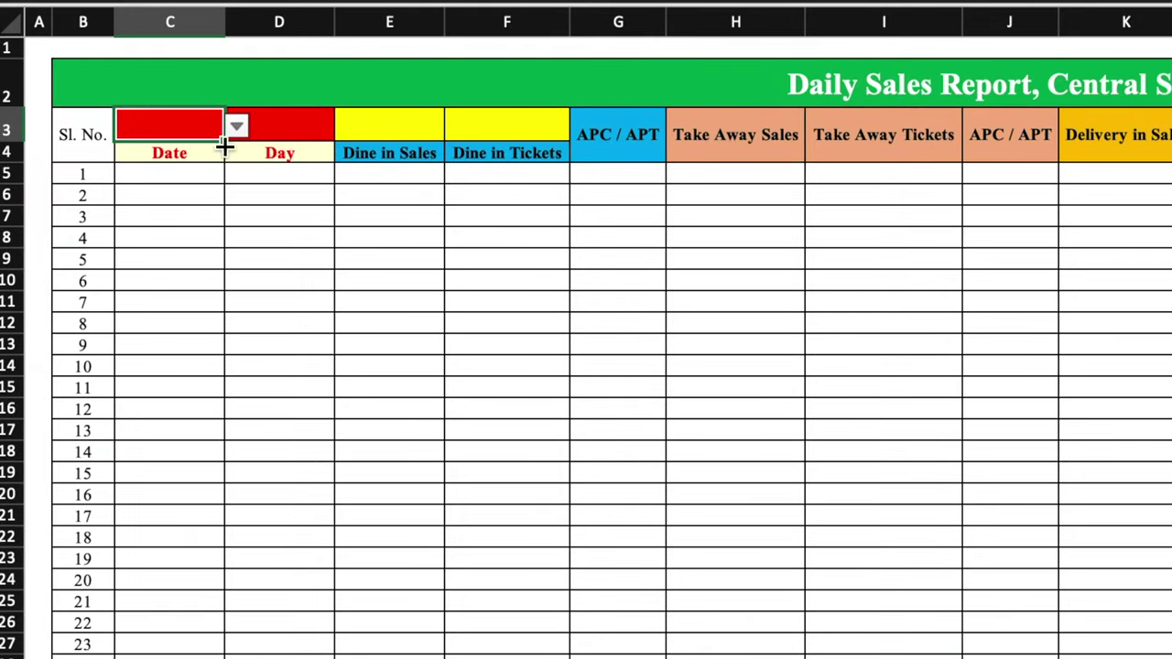
# Try Feb in the month dropdown of cell C3 and set the month to Jan.
pyautogui.click(236, 130)
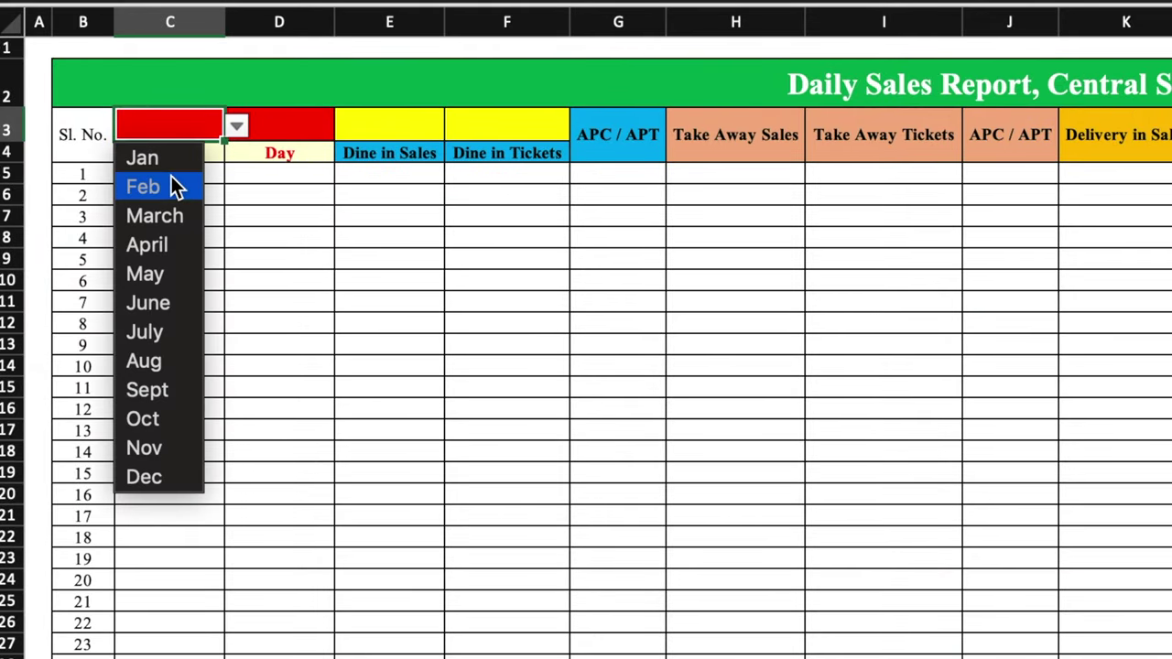
pyautogui.click(172, 186)
pyautogui.click(236, 129)
pyautogui.click(194, 158)
# Add a list data validation to cell D3 with the years 2022 to 2030, comma-separated, and select 2023.
pyautogui.click(315, 118)
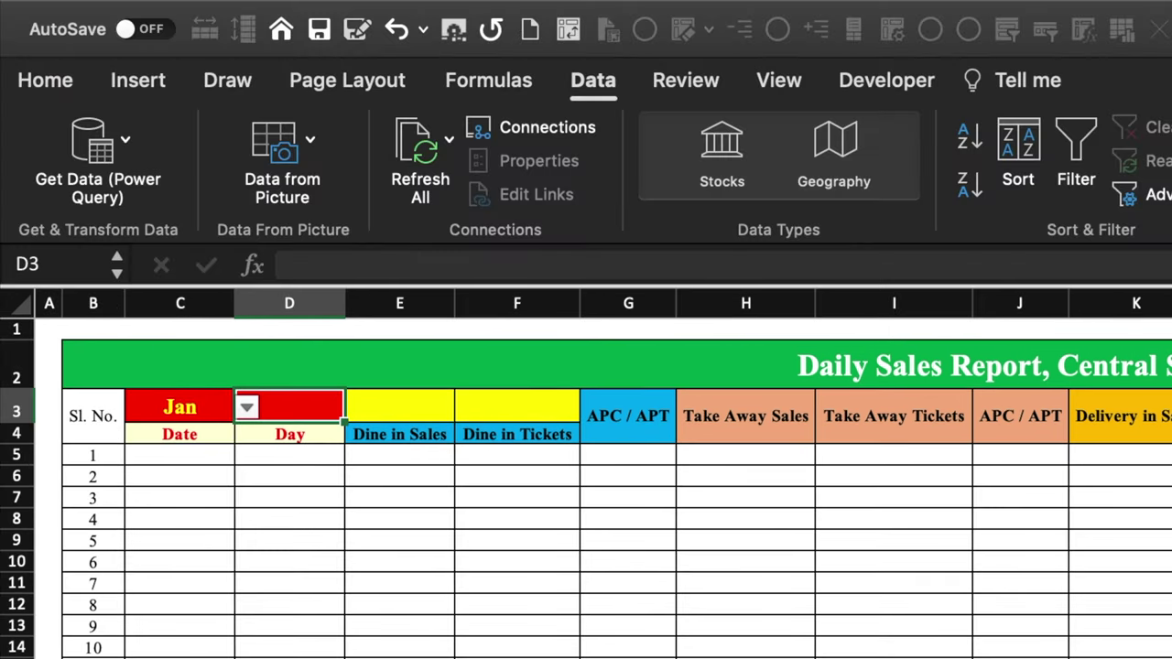
pyautogui.click(642, 140)
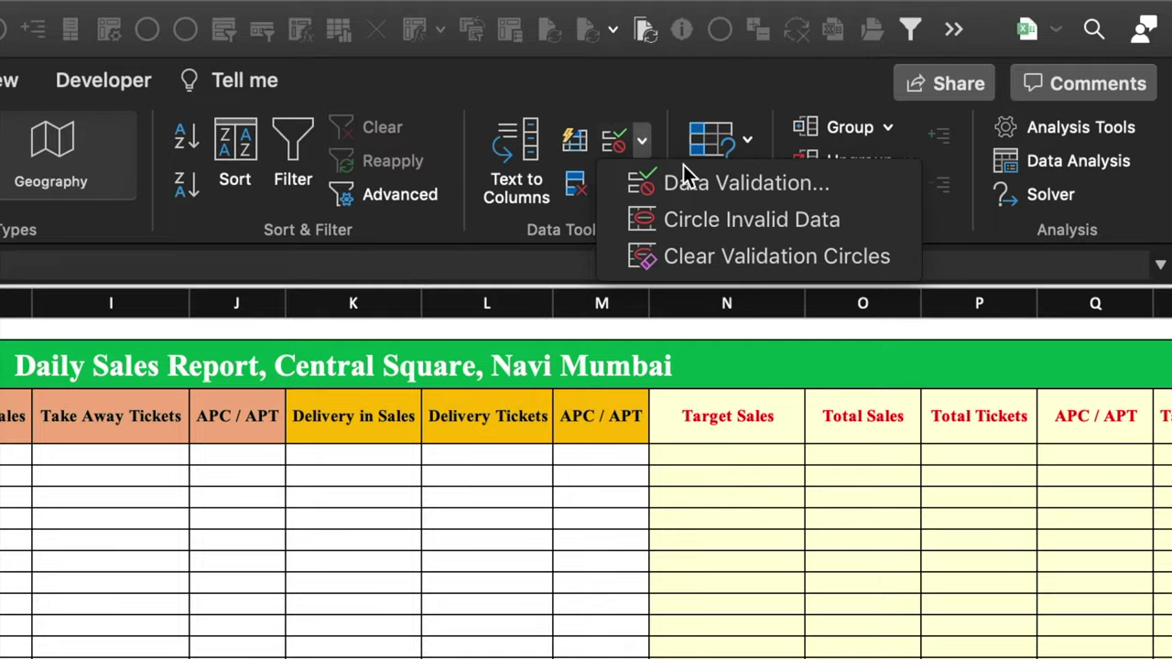
pyautogui.click(687, 179)
pyautogui.click(426, 224)
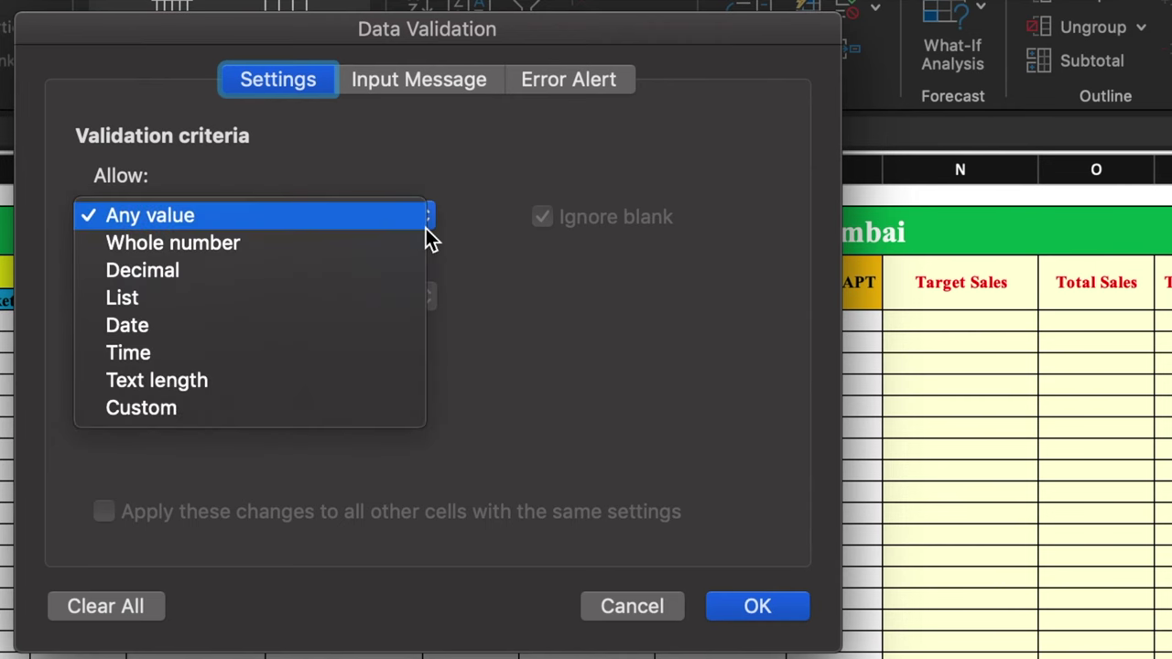
pyautogui.click(341, 308)
pyautogui.click(325, 380)
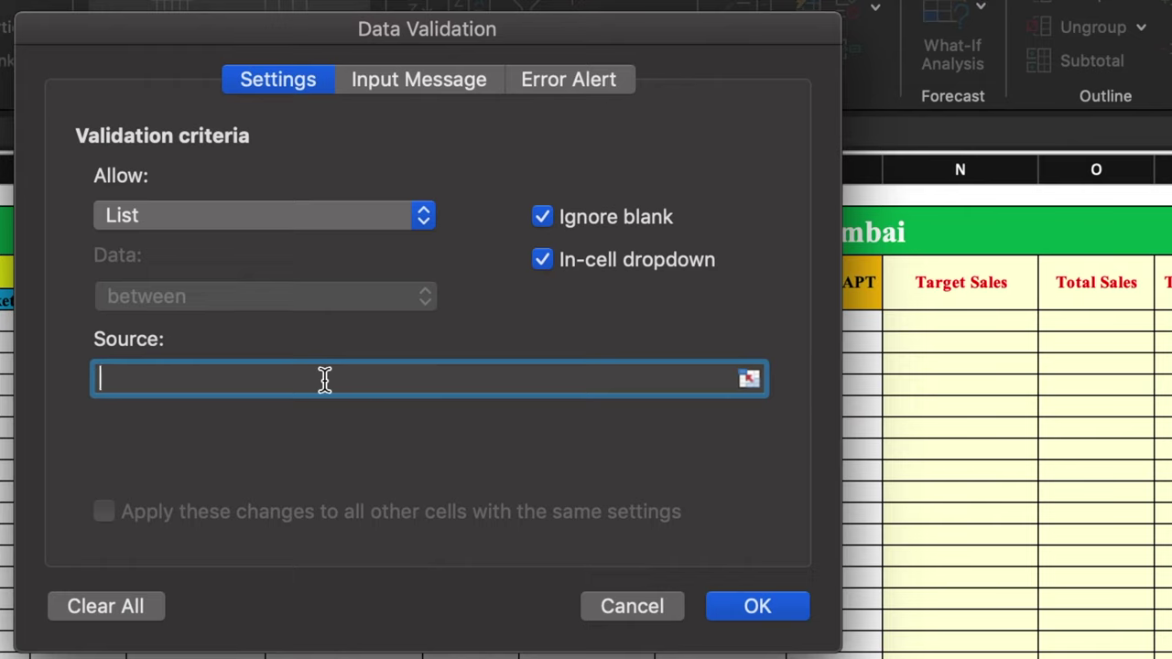
pyautogui.write('2022,2023,2024,20')
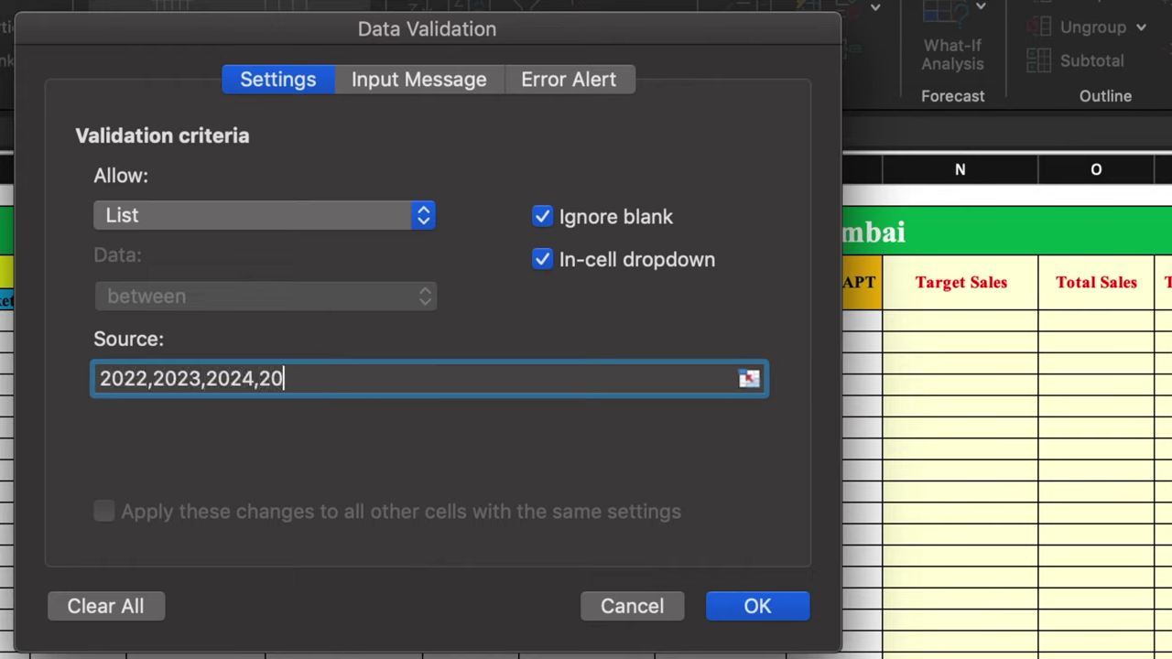
pyautogui.write('25,2026,2027,2028,2029,2030')
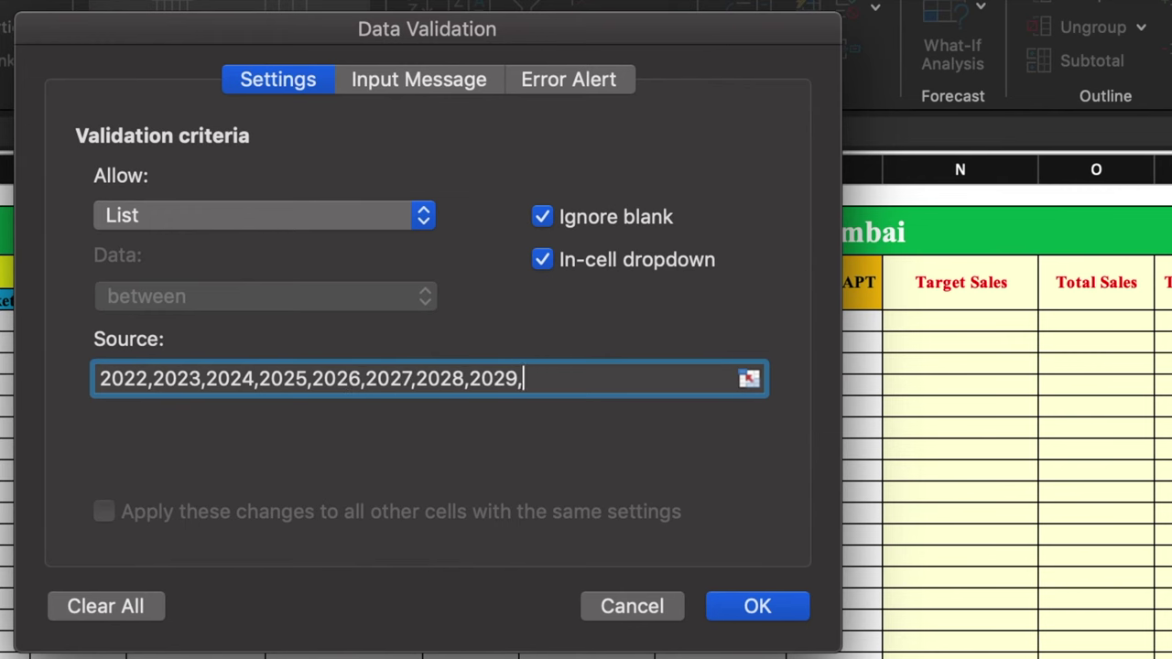
pyautogui.click(772, 623)
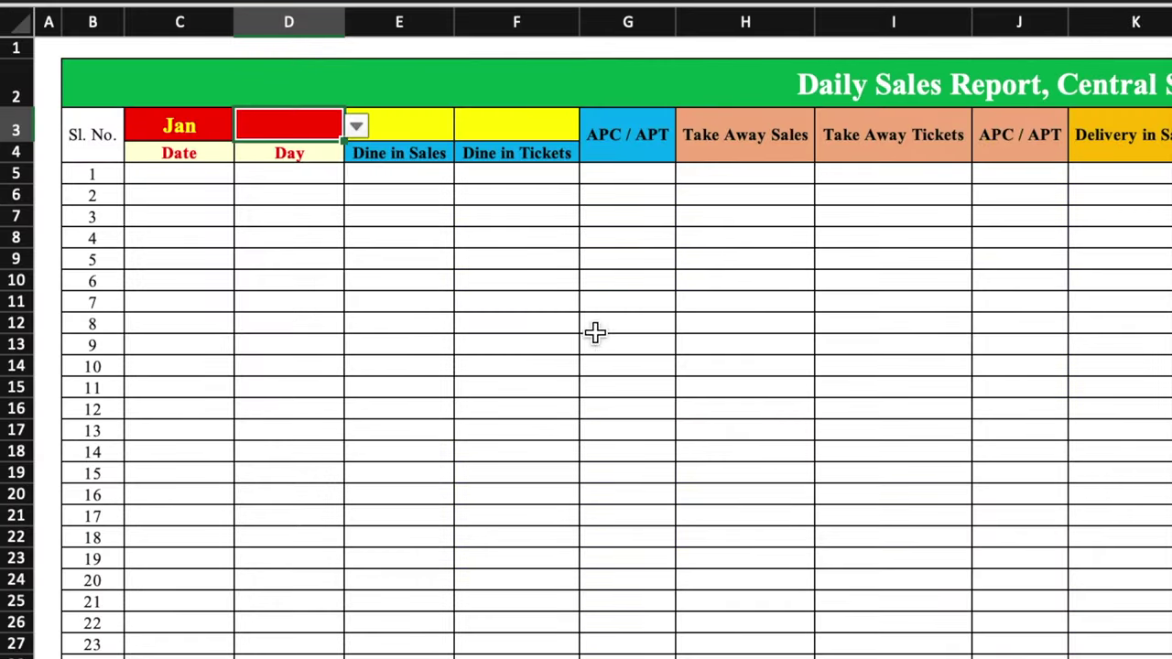
pyautogui.click(355, 128)
pyautogui.click(293, 196)
# Enter the formula =DATEVALUE("1"&C3&D3) in cell E3 to get the month's first date.
pyautogui.click(419, 133)
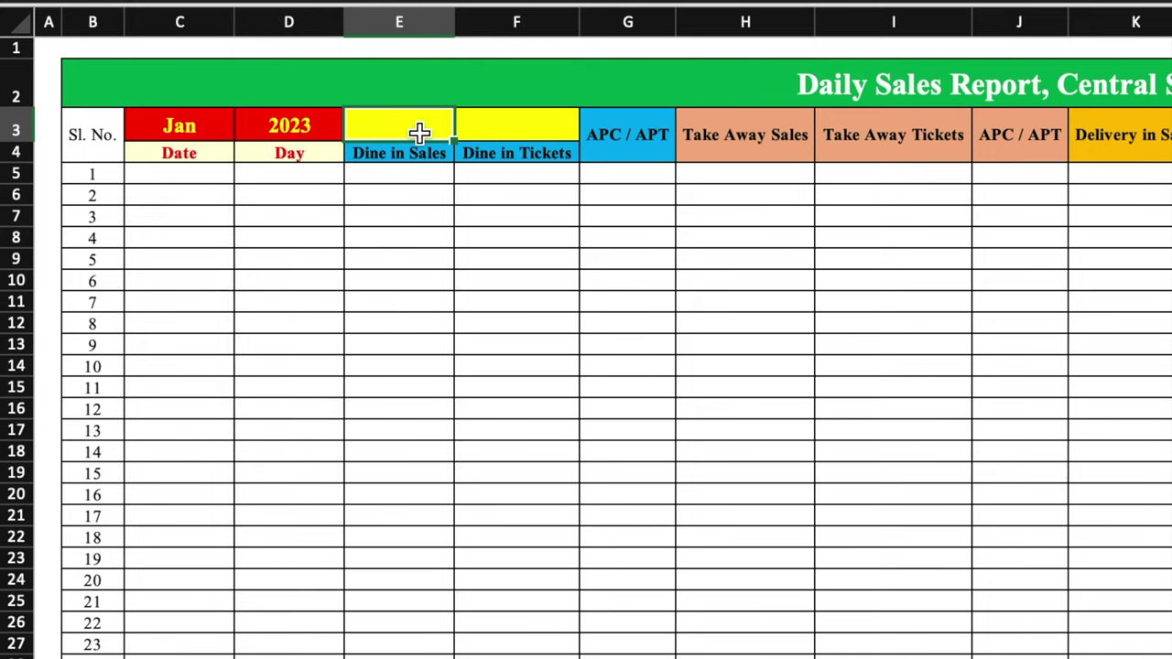
pyautogui.click(501, 133)
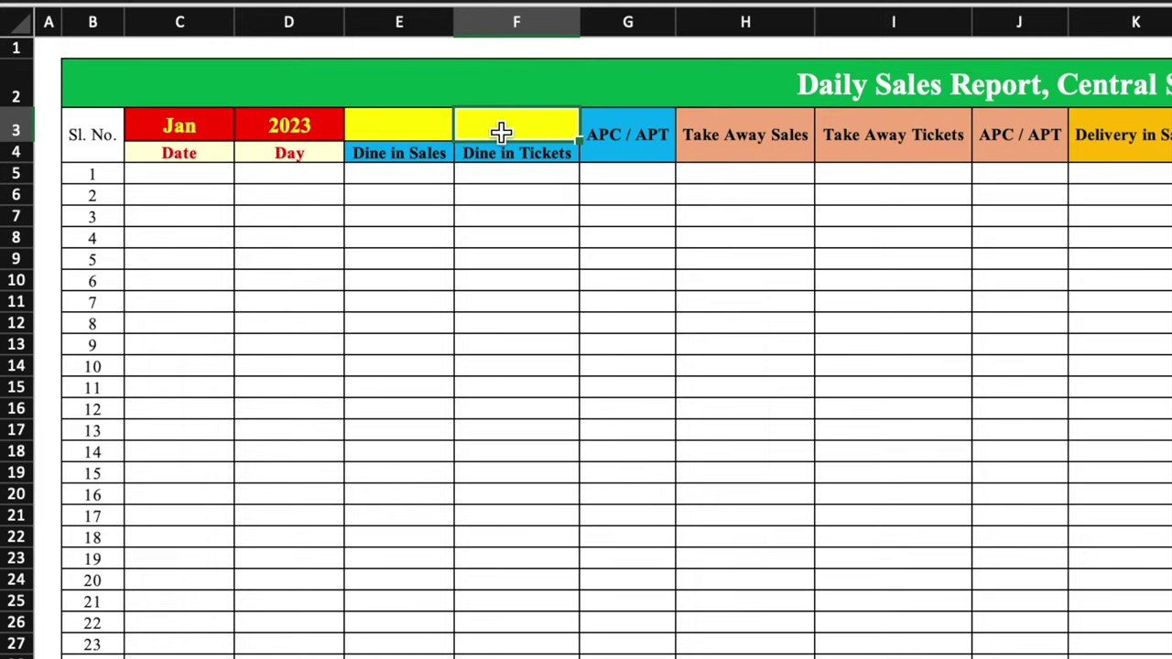
pyautogui.press('Left')
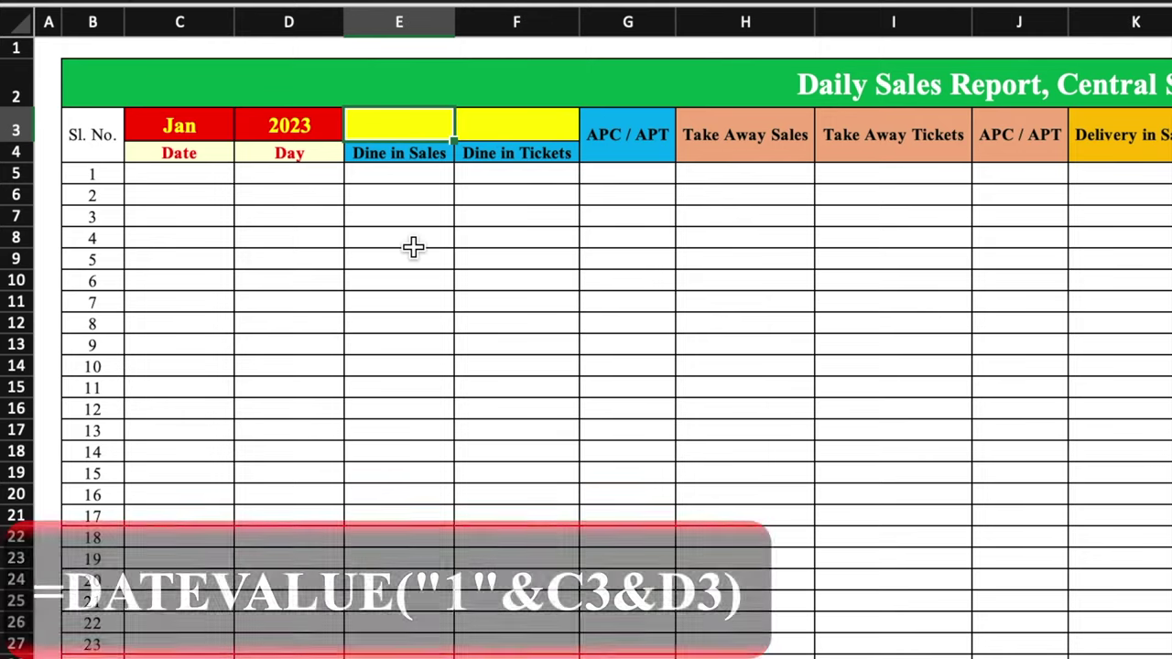
pyautogui.write('=')
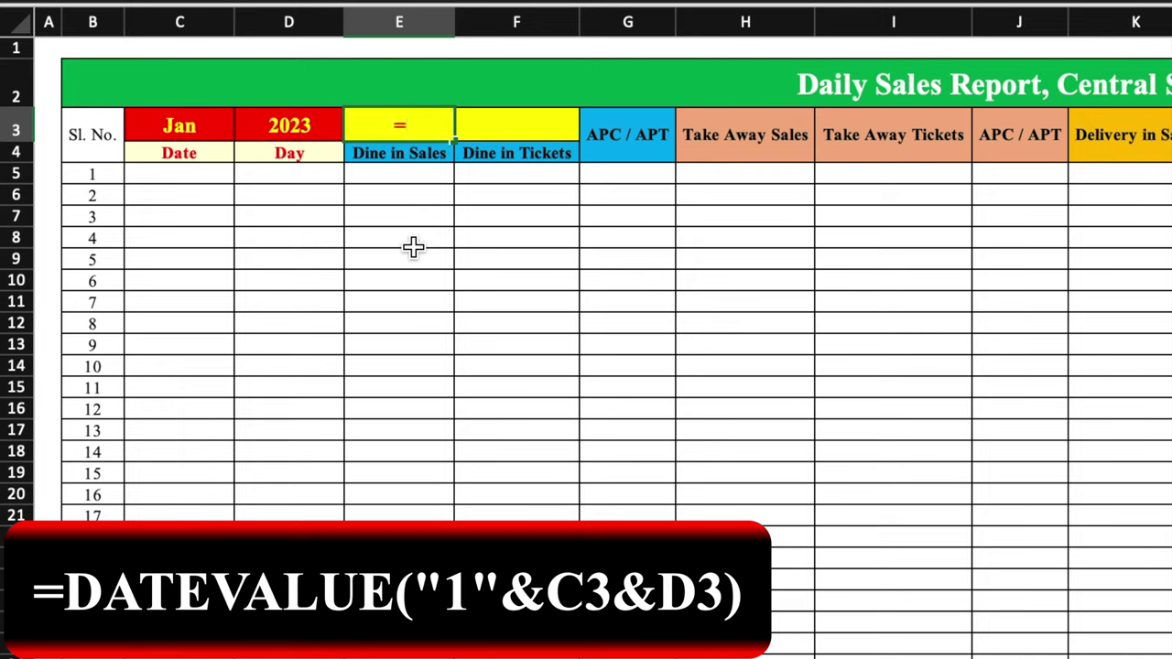
pyautogui.write('da')
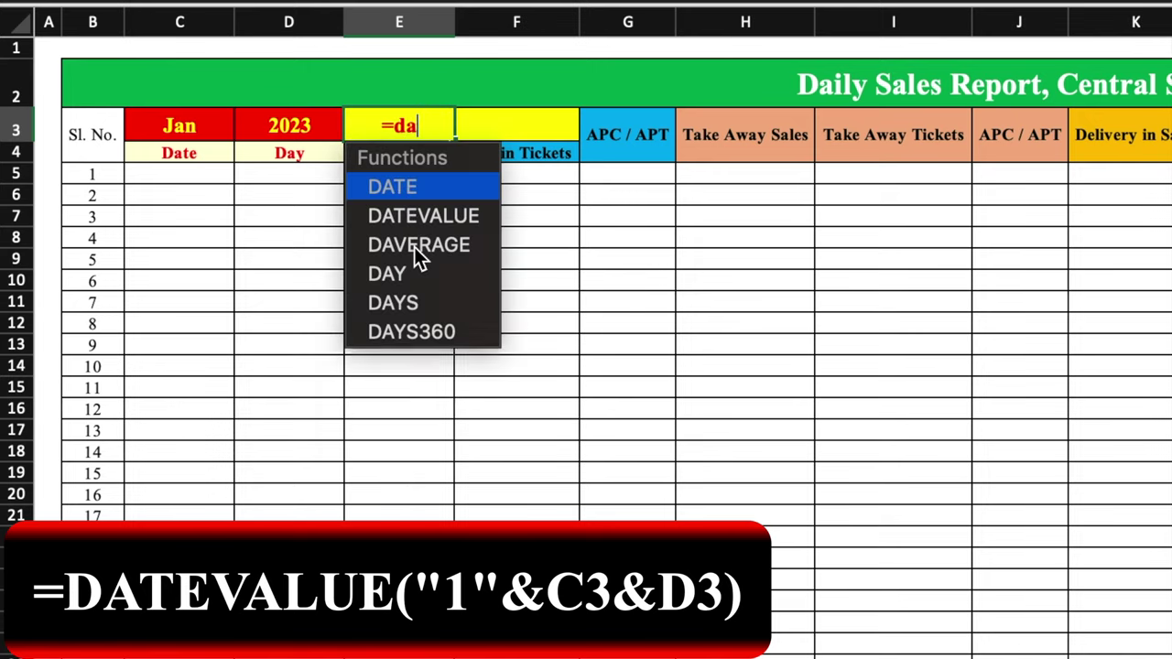
pyautogui.write('tevalue("')
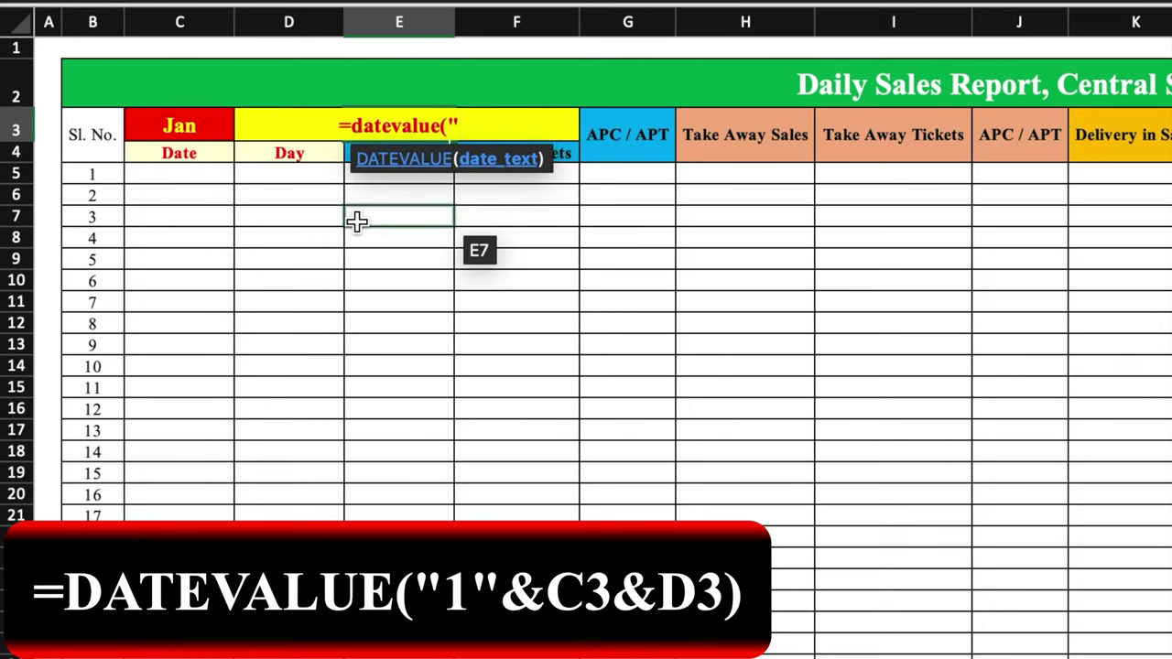
pyautogui.write('1"&')
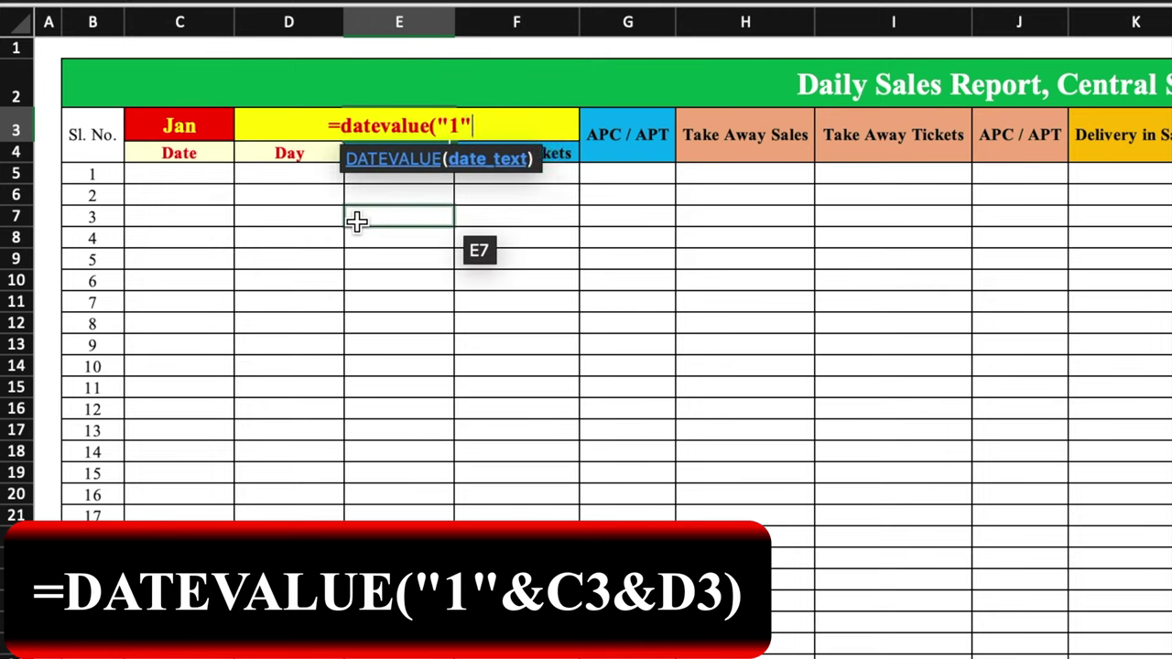
pyautogui.click(199, 119)
pyautogui.write('&')
pyautogui.click(211, 126)
pyautogui.press('Right')
pyautogui.write(')')
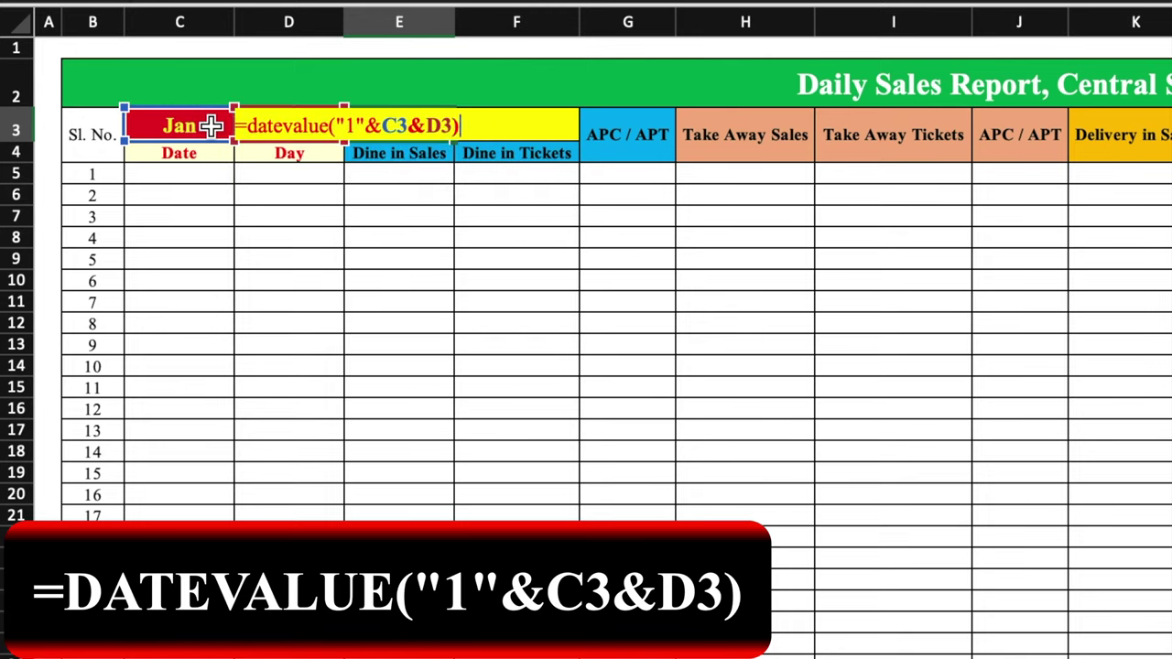
pyautogui.press('Return')
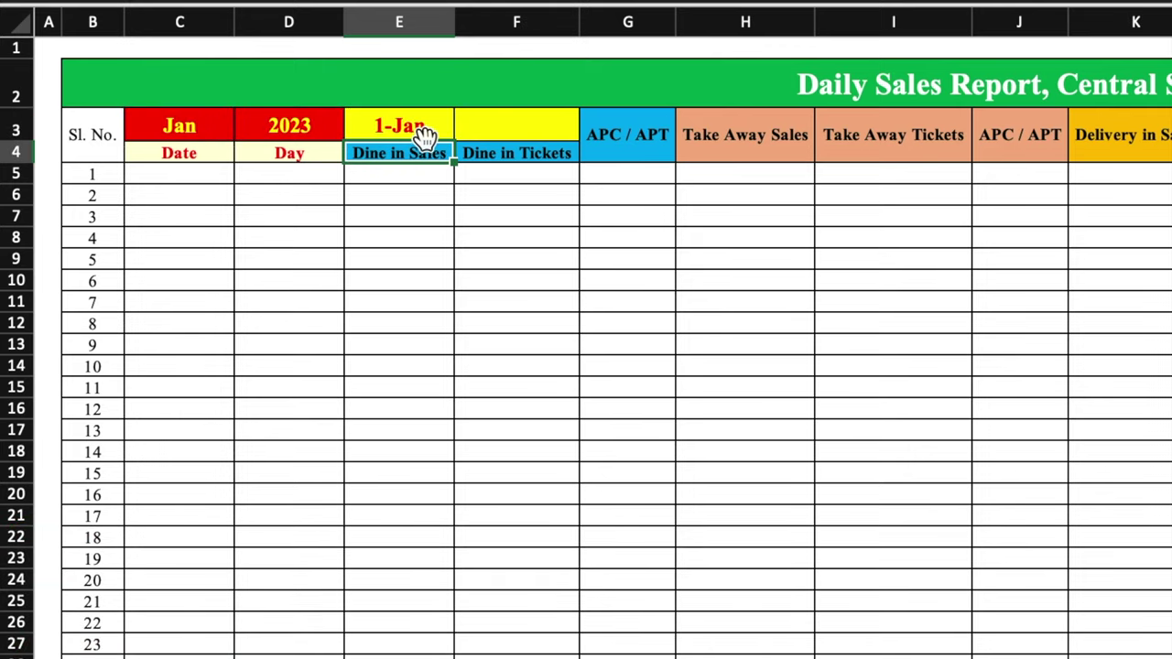
# Test the start date formula by changing the month in C3 to Feb and back to Jan.
pyautogui.click(218, 126)
pyautogui.click(247, 129)
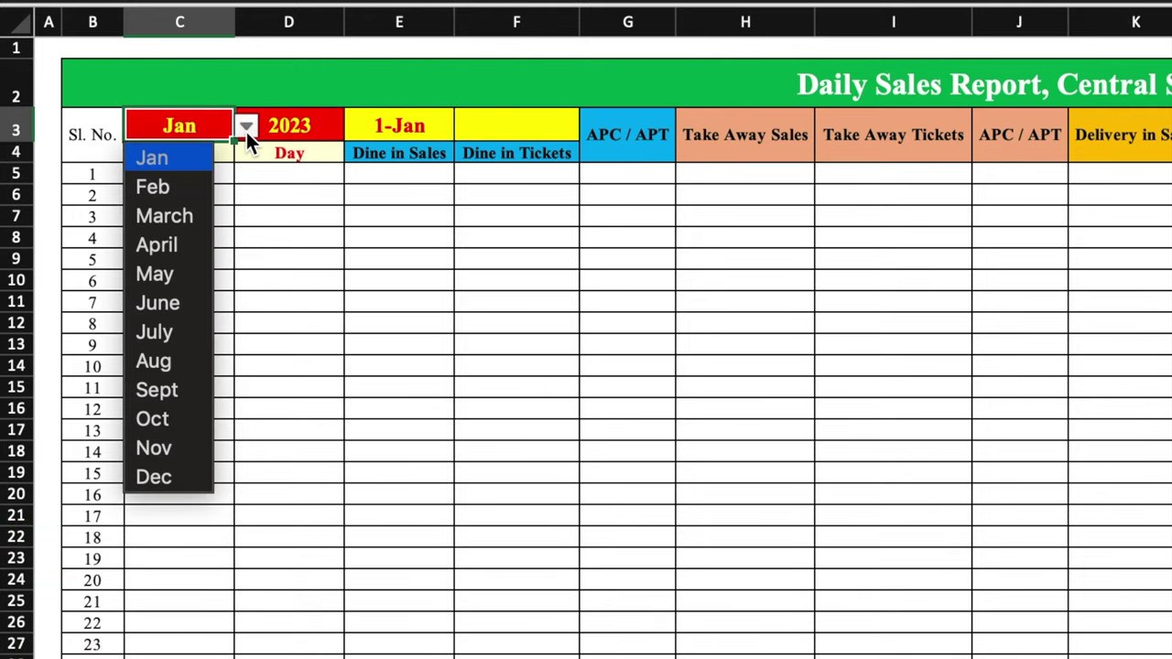
pyautogui.click(200, 186)
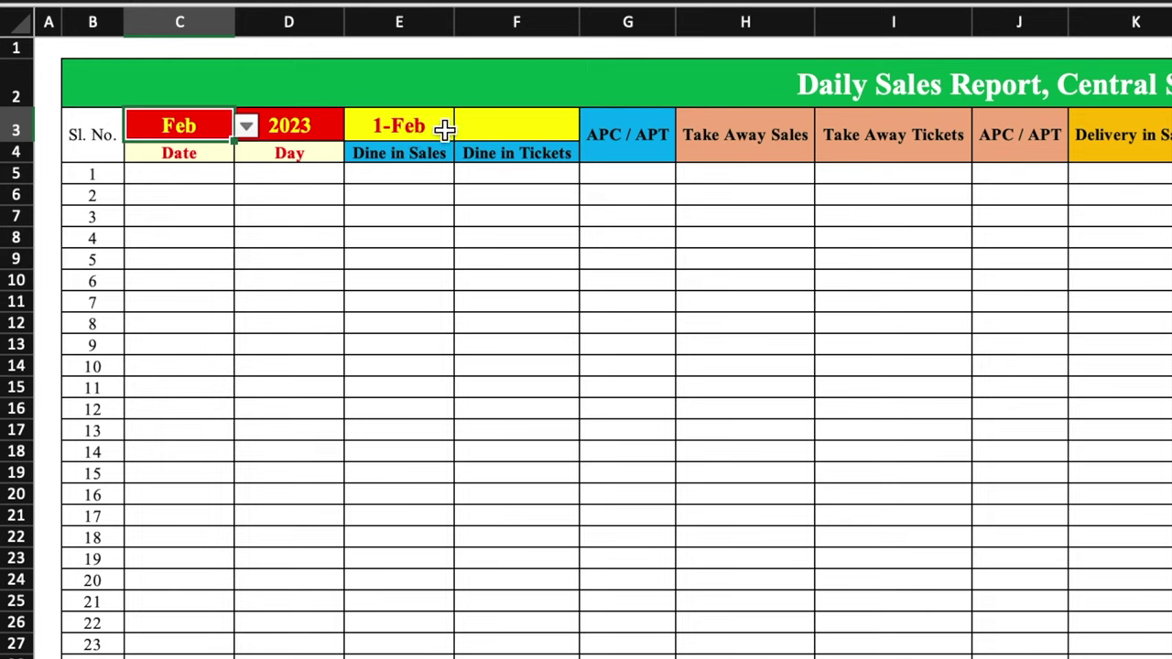
pyautogui.click(247, 128)
pyautogui.click(199, 168)
# Enter the formula =EOMONTH(E3,0) in cell F3 to get the month's last date.
pyautogui.click(517, 126)
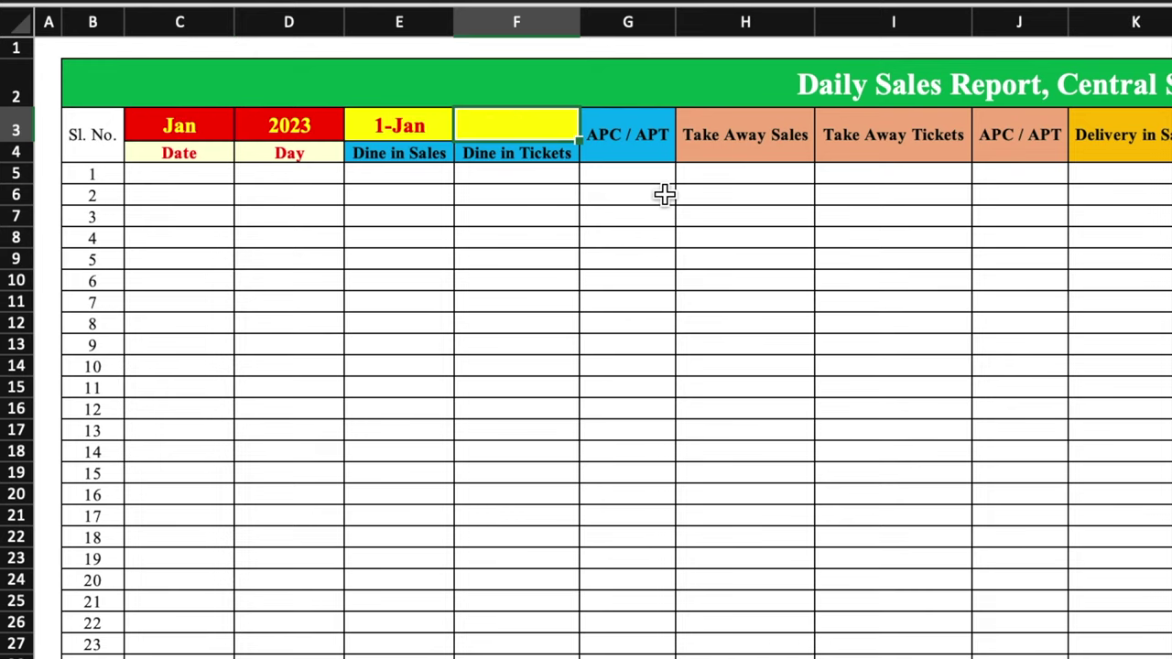
pyautogui.write('=e')
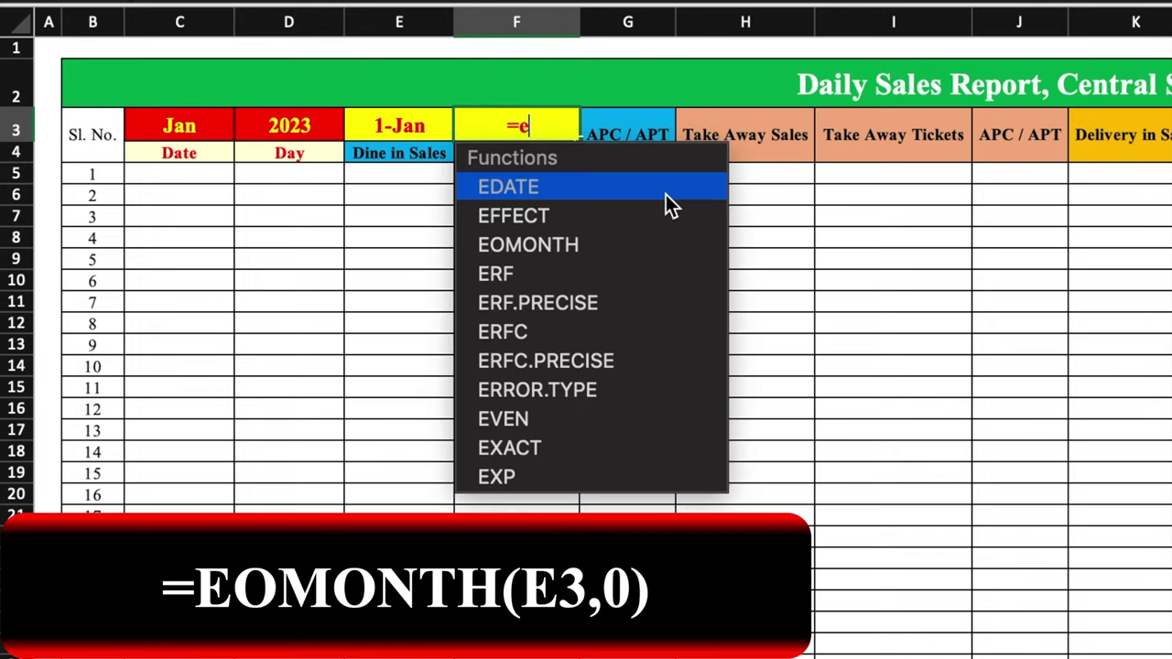
pyautogui.write('omonth')
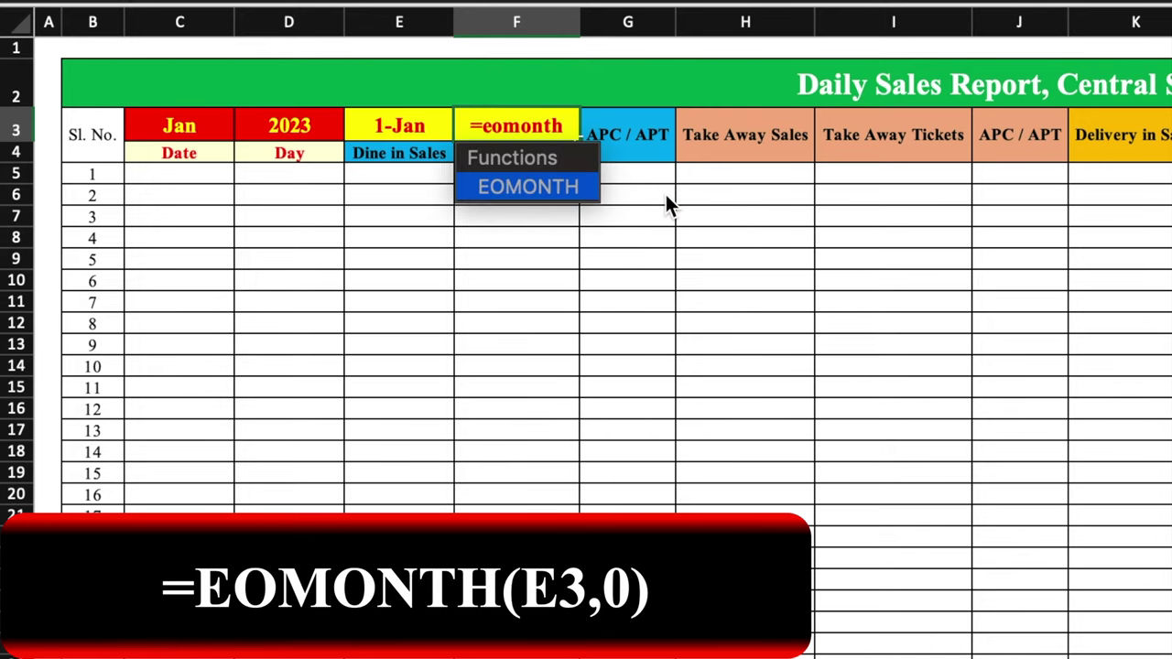
pyautogui.write('(')
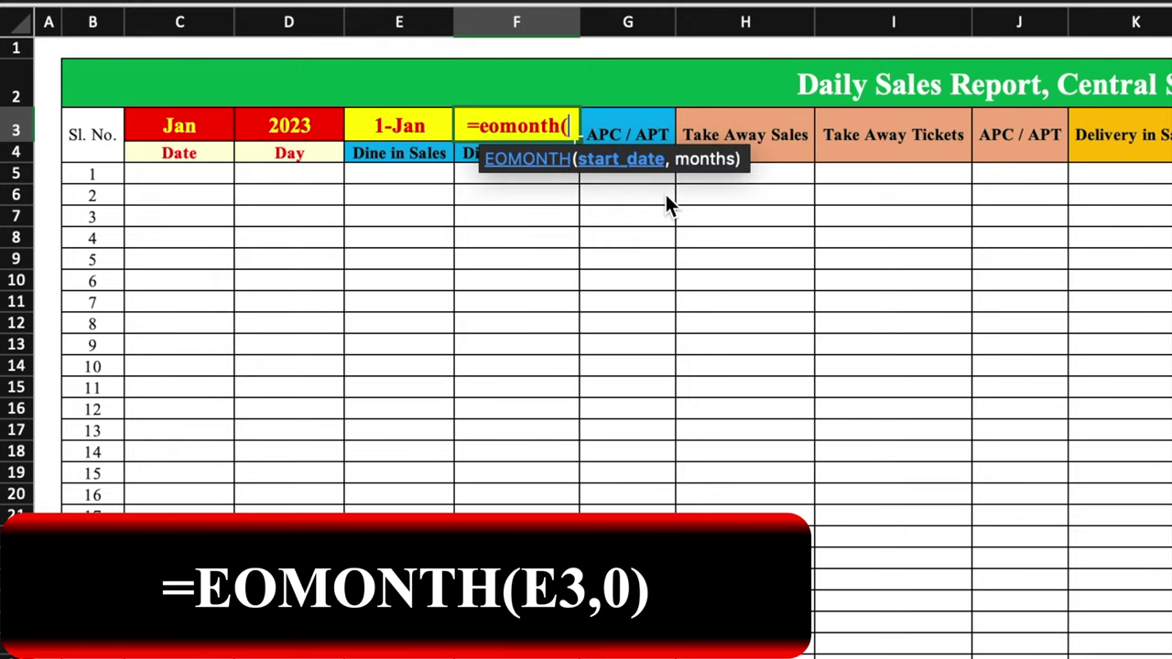
pyautogui.click(420, 127)
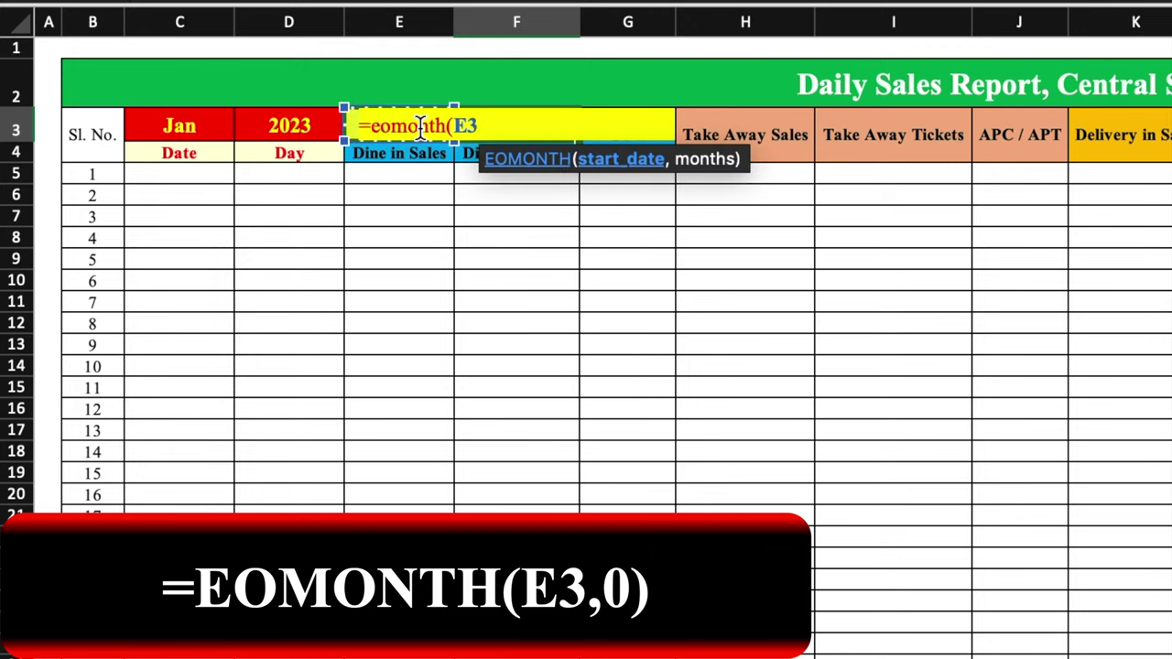
pyautogui.write(',0)')
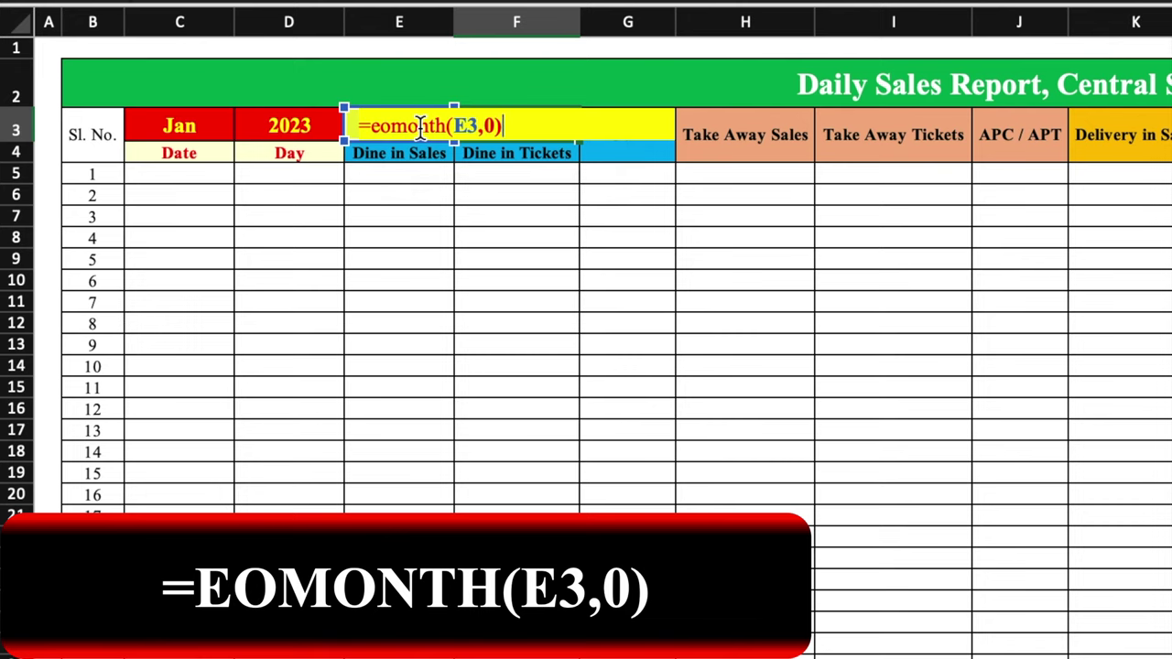
pyautogui.press('Return')
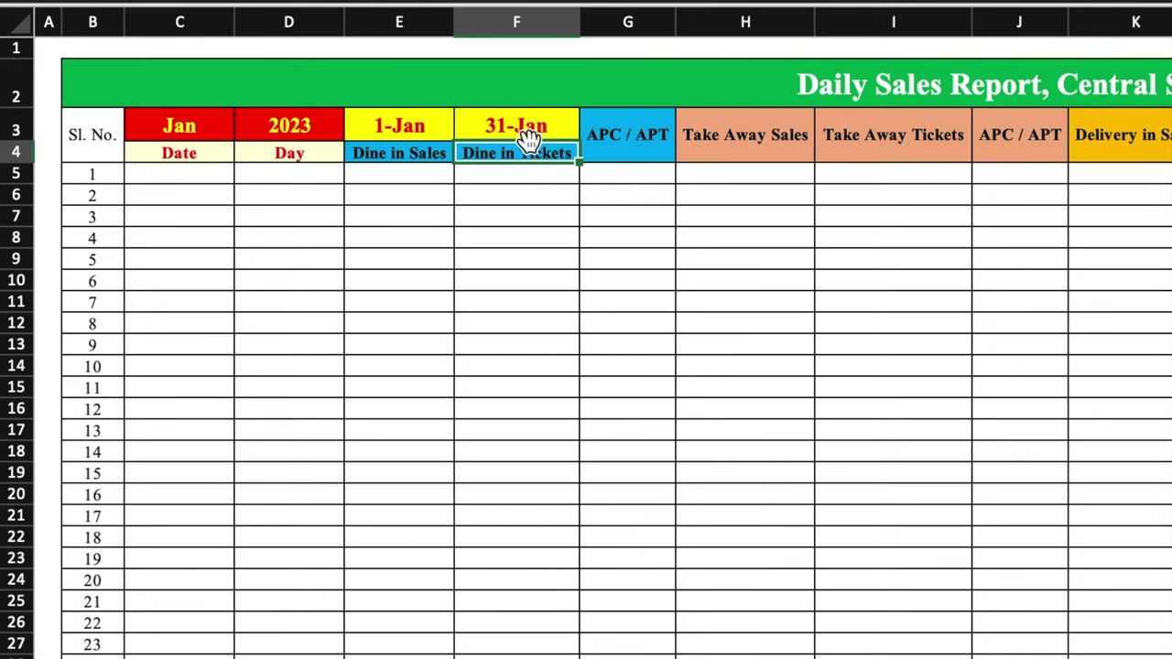
# Test the end date formula by changing the month in cell C3 to Feb.
pyautogui.click(206, 126)
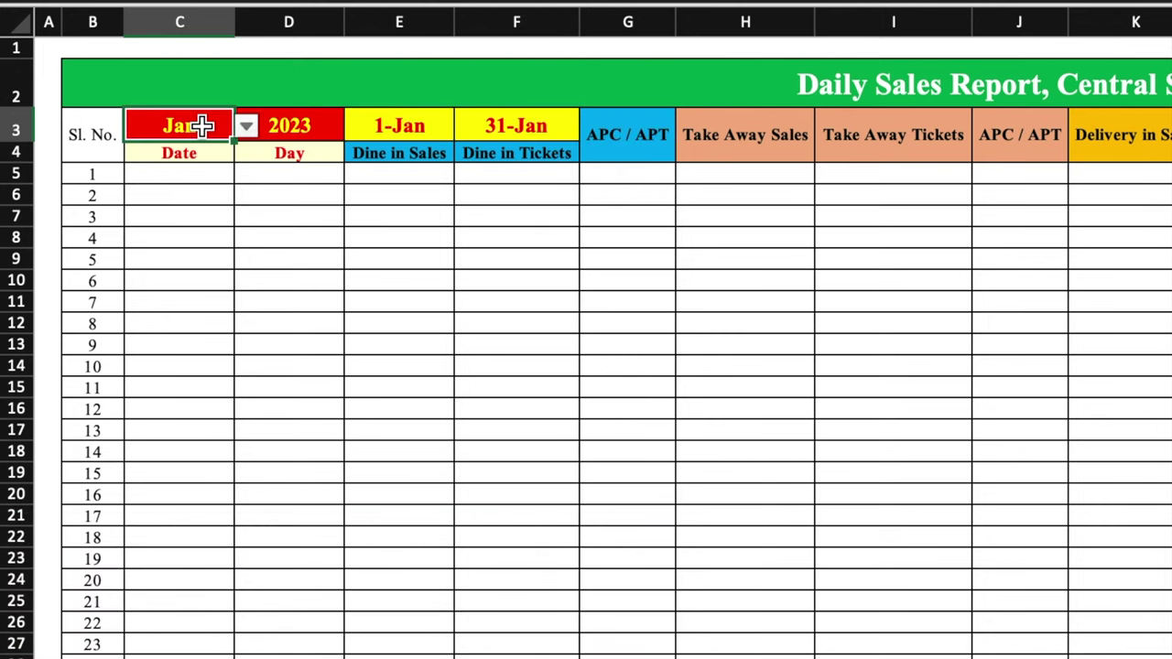
pyautogui.click(245, 128)
pyautogui.click(186, 185)
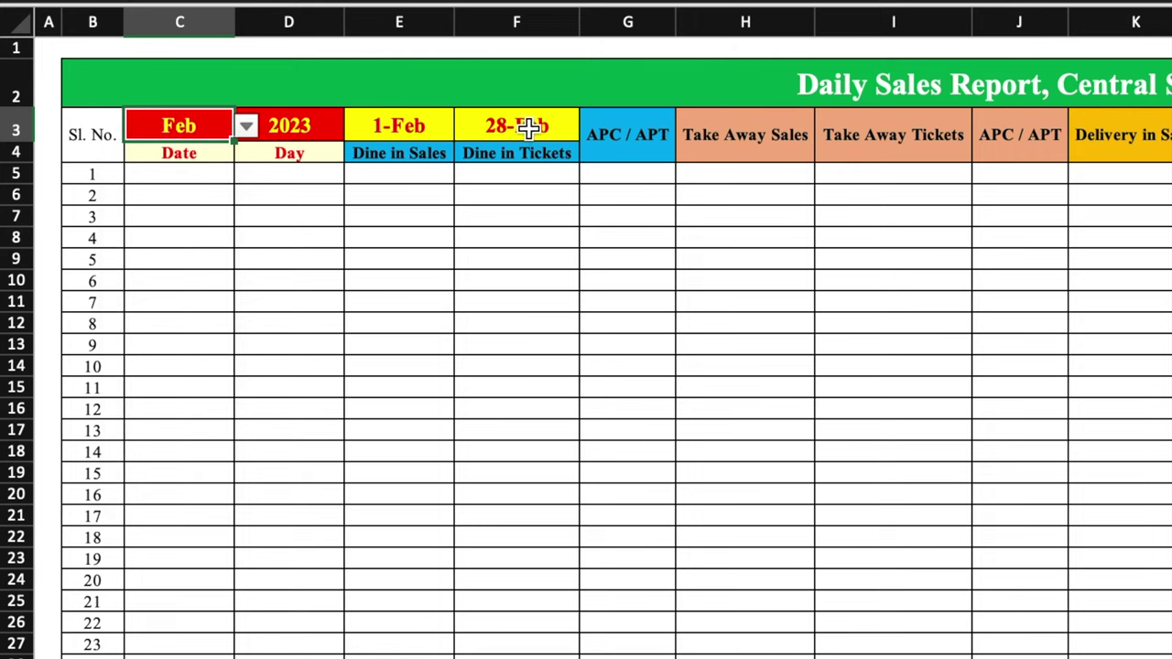
# Enter the formula =E3 in cell C5 as the first date of the Date column.
pyautogui.press('Down')
pyautogui.press('Down')
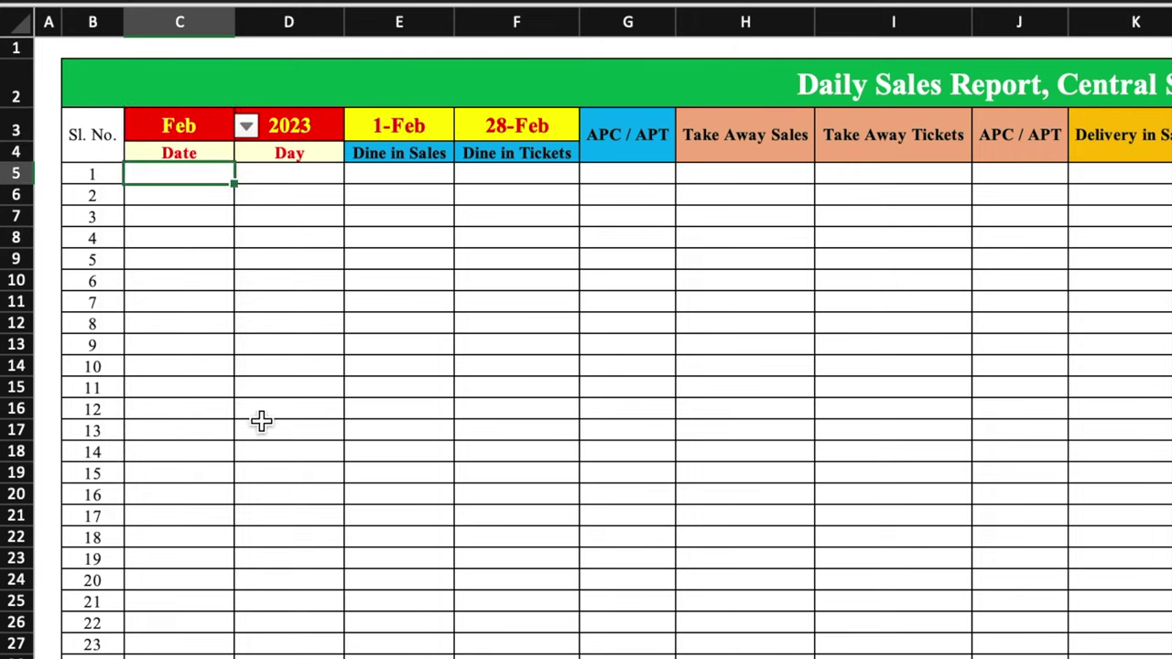
pyautogui.write('=')
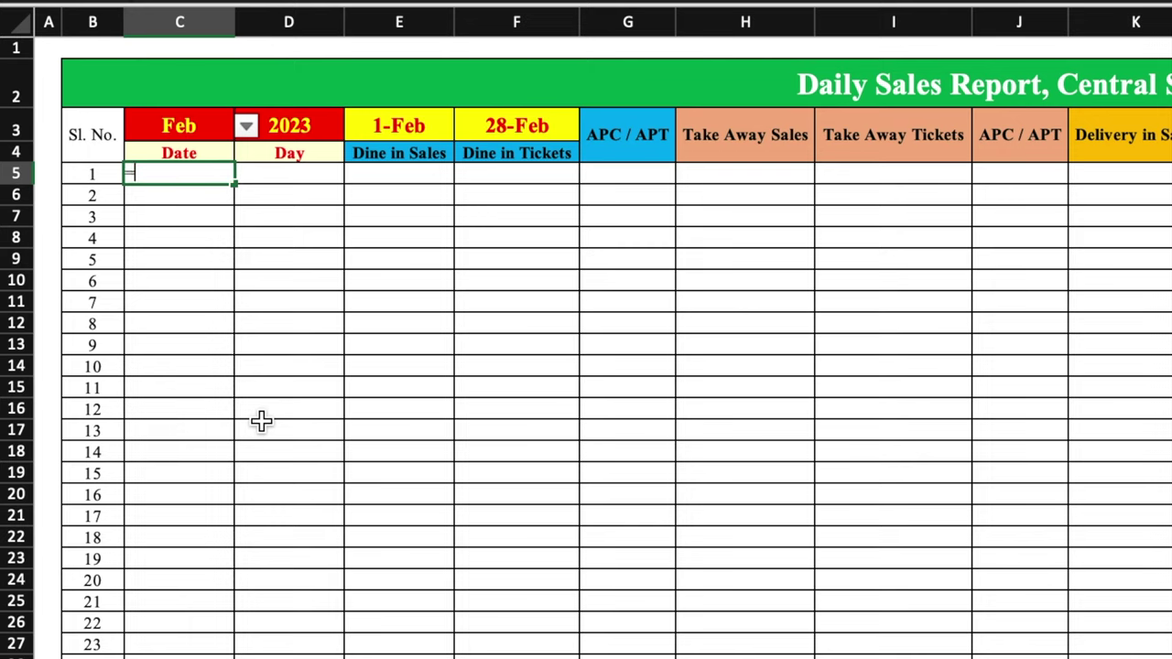
pyautogui.click(409, 126)
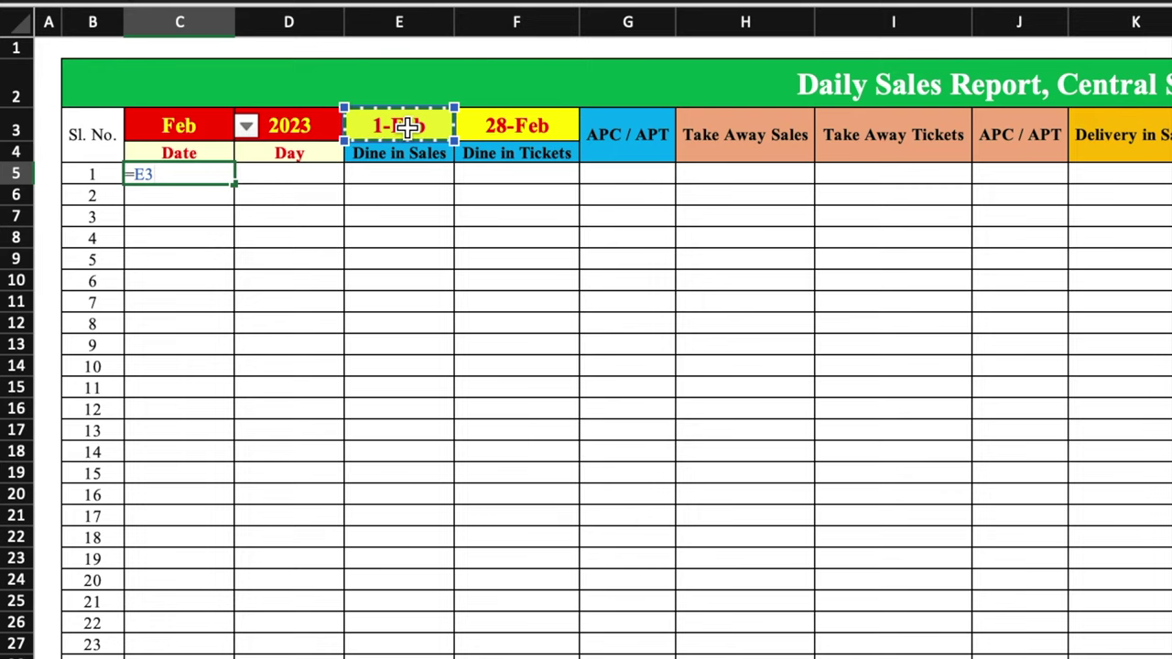
pyautogui.press('Return')
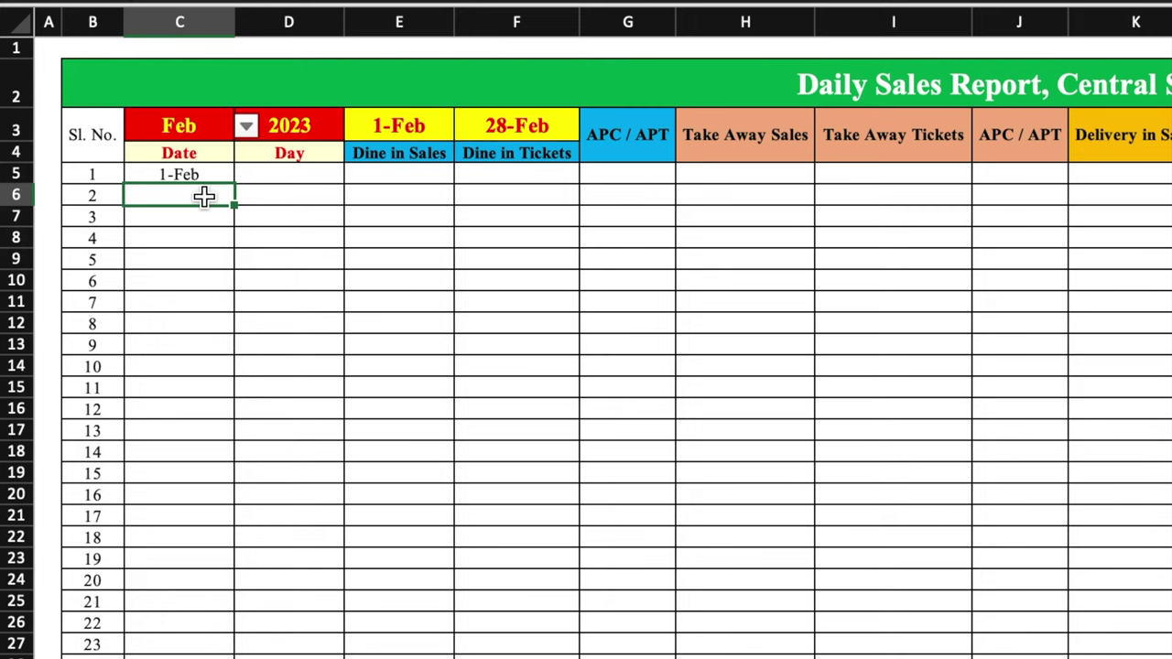
# Enter the formula =IF(C5<$F$3,C5+1,"") in cell C6, with the F3 reference made absolute.
pyautogui.write('=')
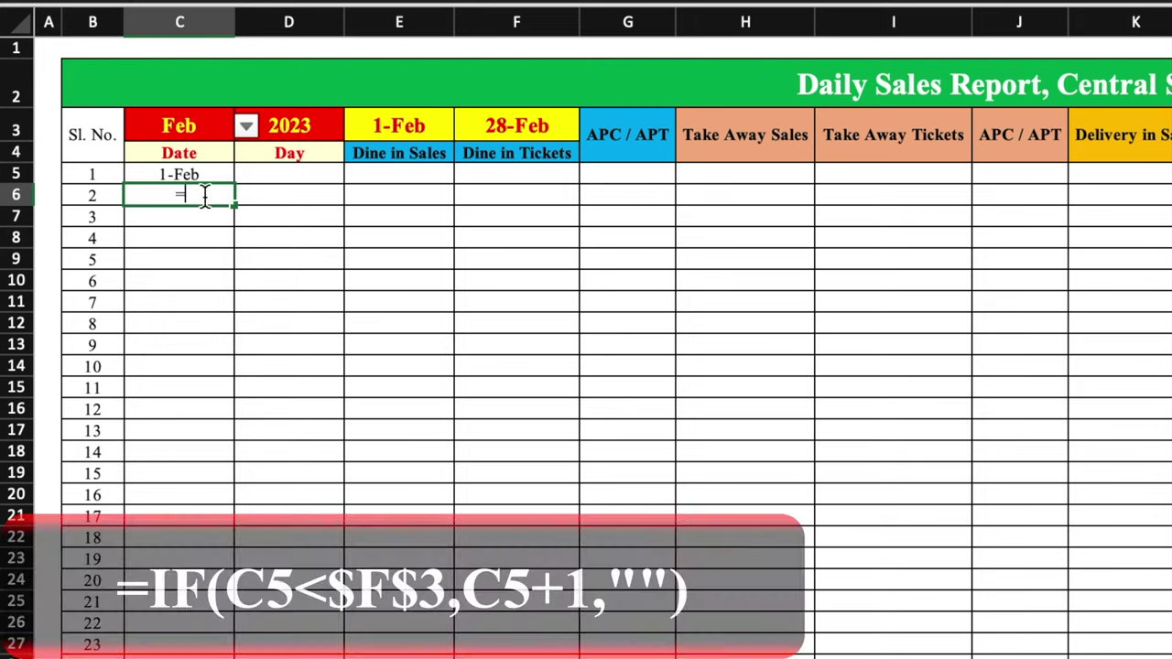
pyautogui.write('if')
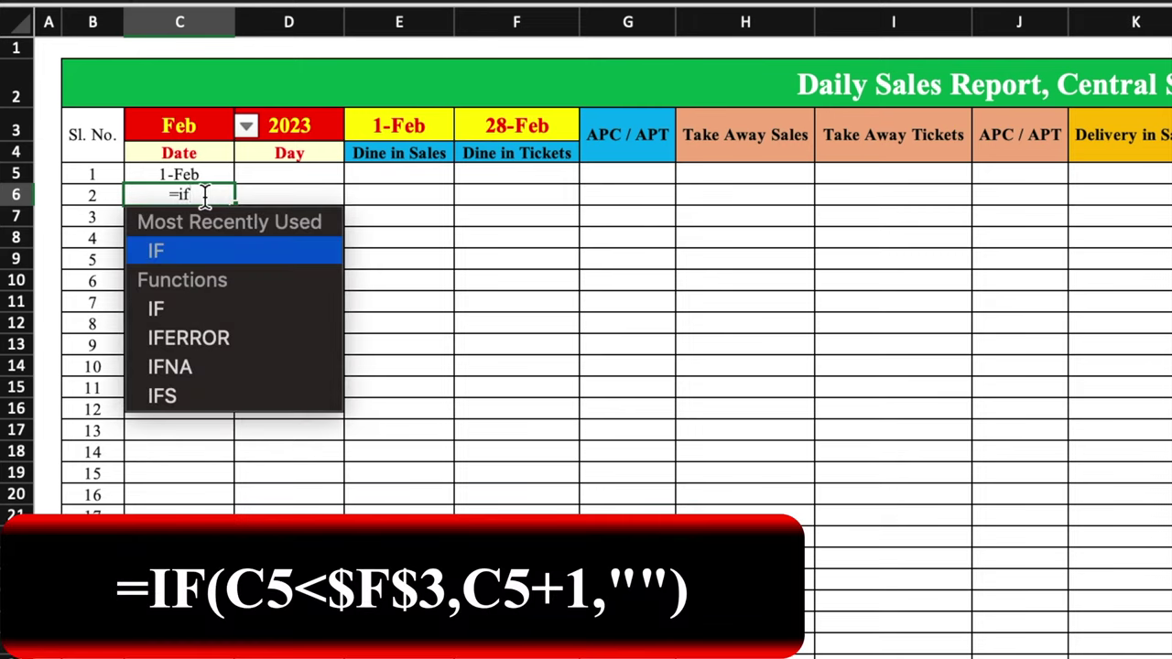
pyautogui.write('(')
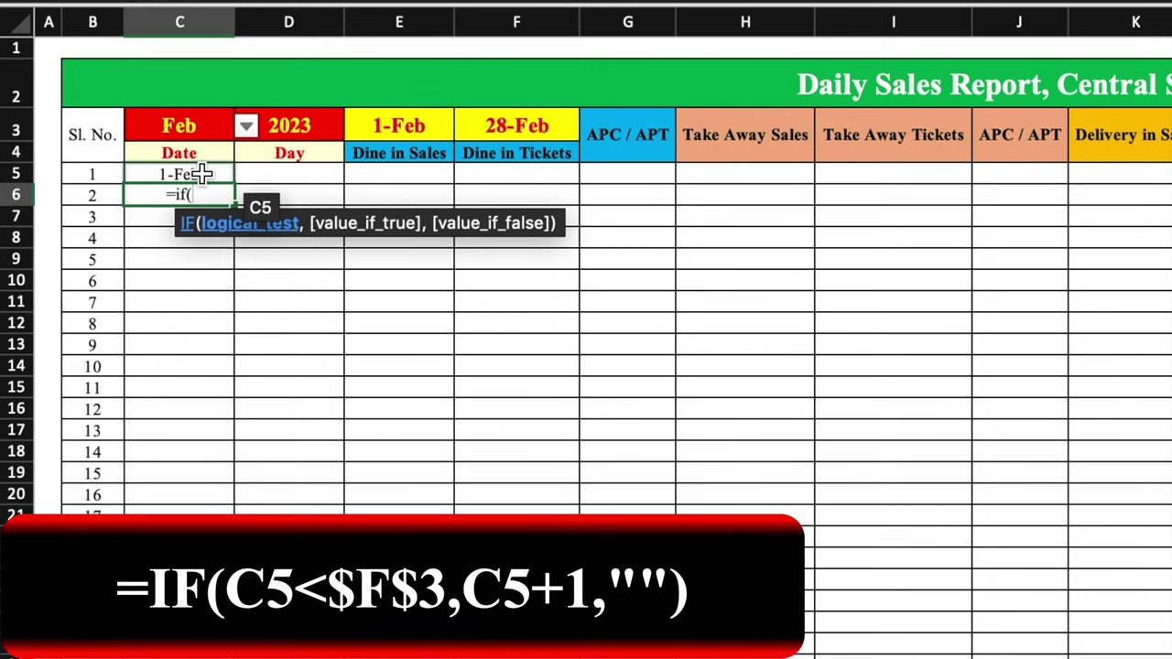
pyautogui.click(202, 174)
pyautogui.write('<')
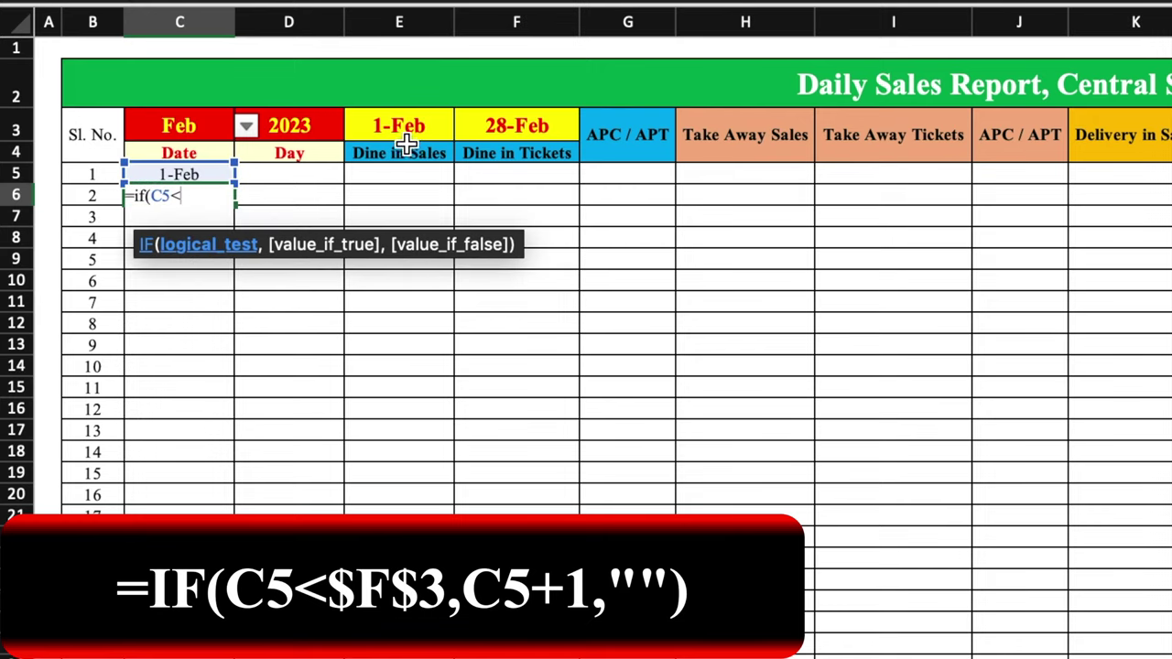
pyautogui.click(493, 125)
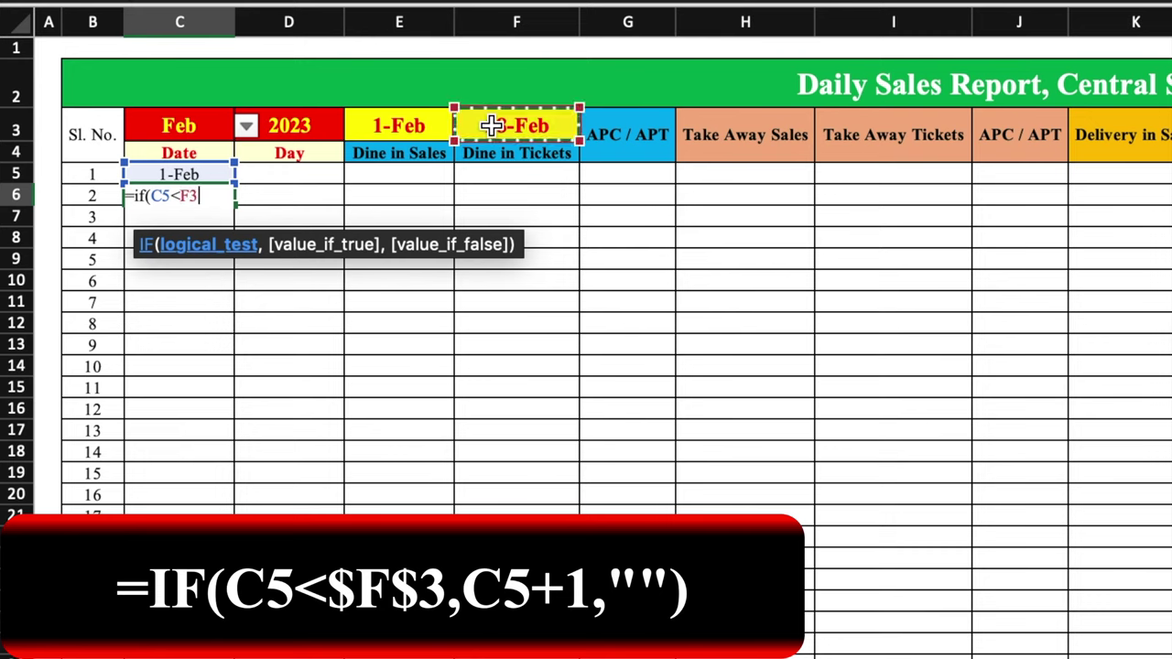
pyautogui.write(',')
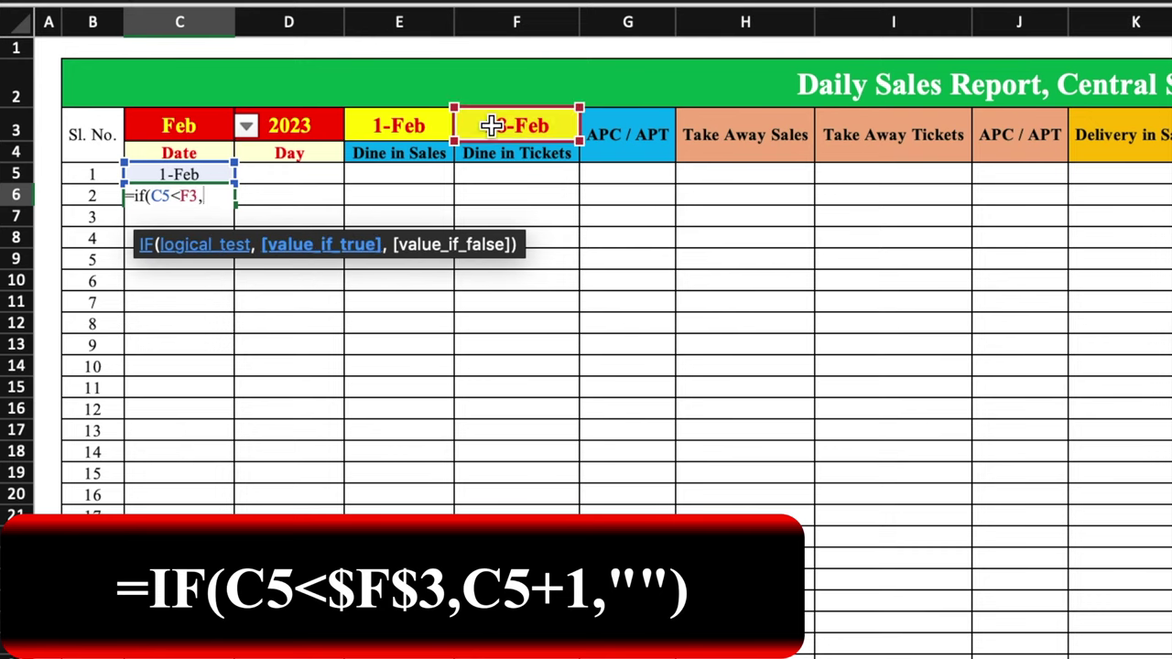
pyautogui.click(181, 174)
pyautogui.write('+')
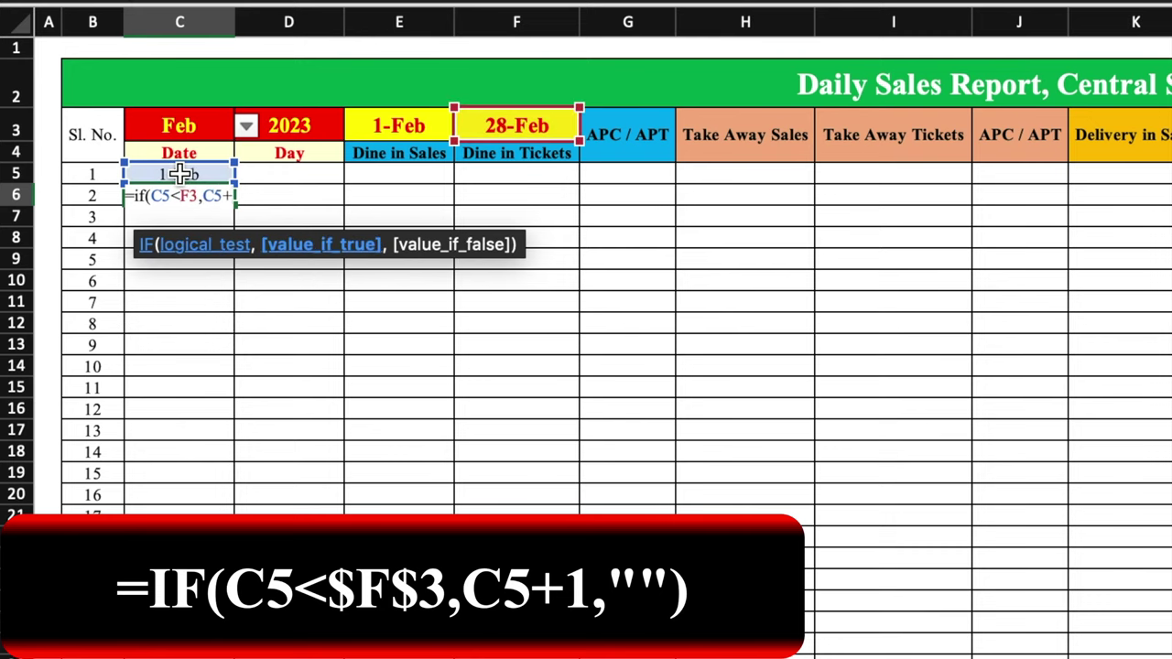
pyautogui.write('1,')
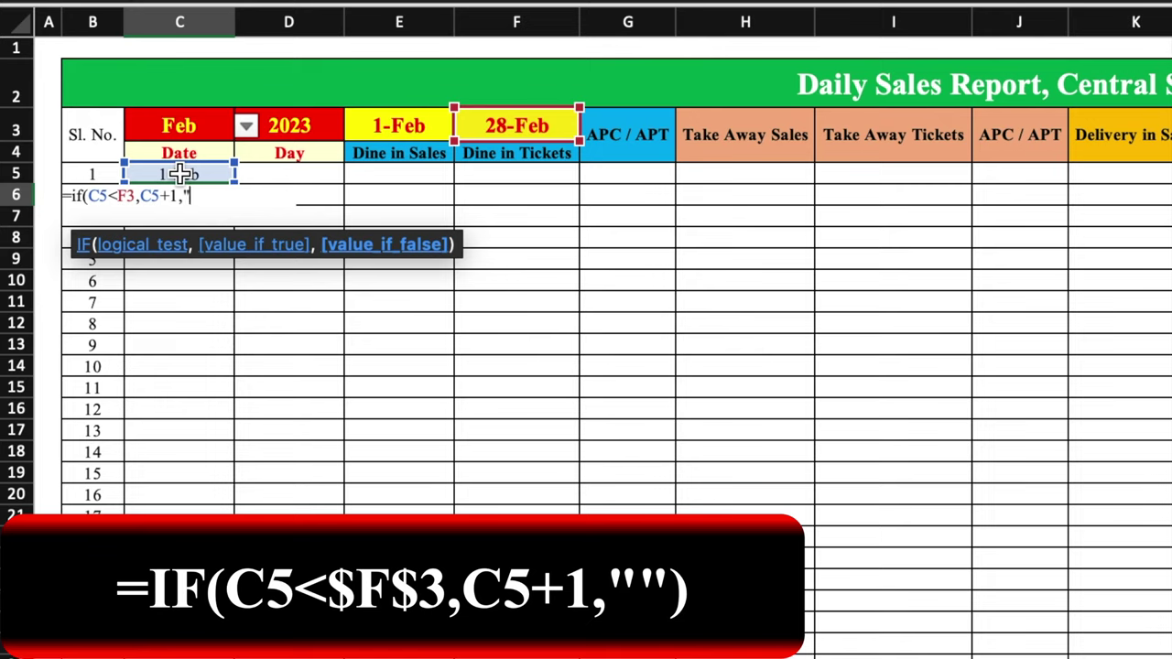
pyautogui.write('"")')
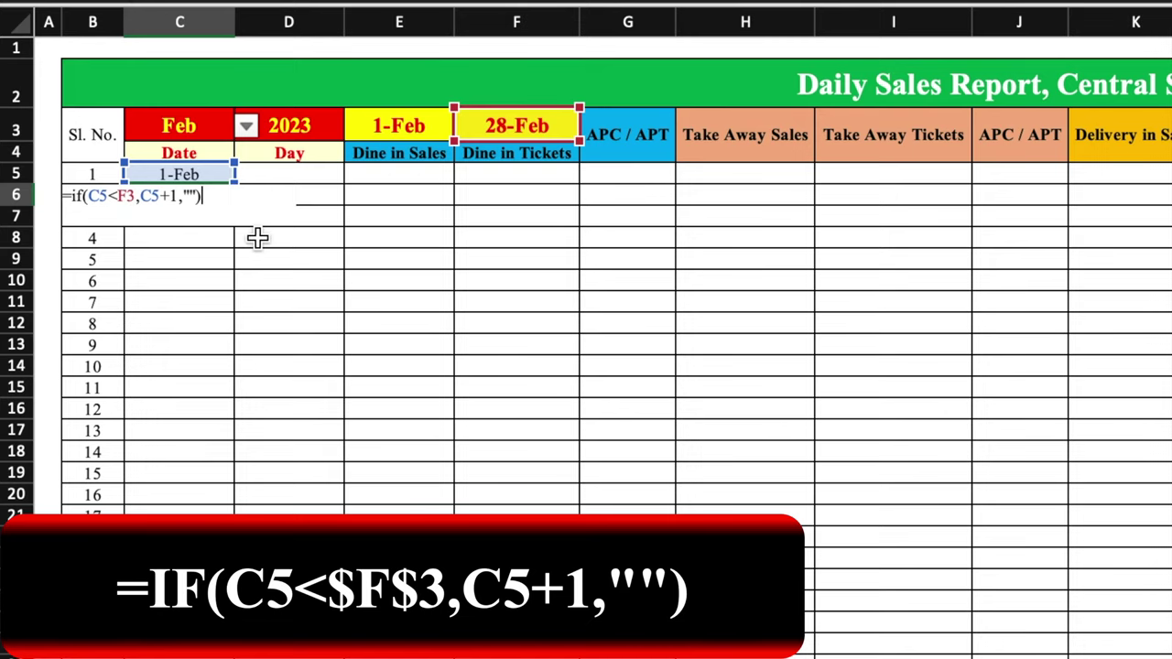
pyautogui.click(125, 198)
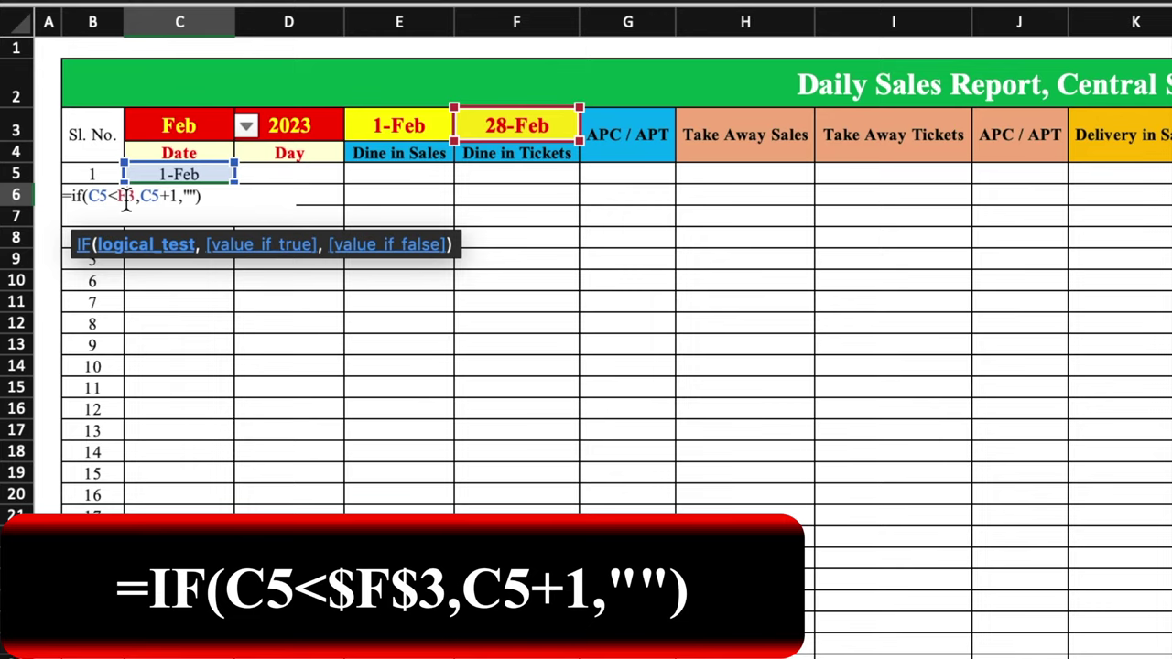
pyautogui.press('F4')
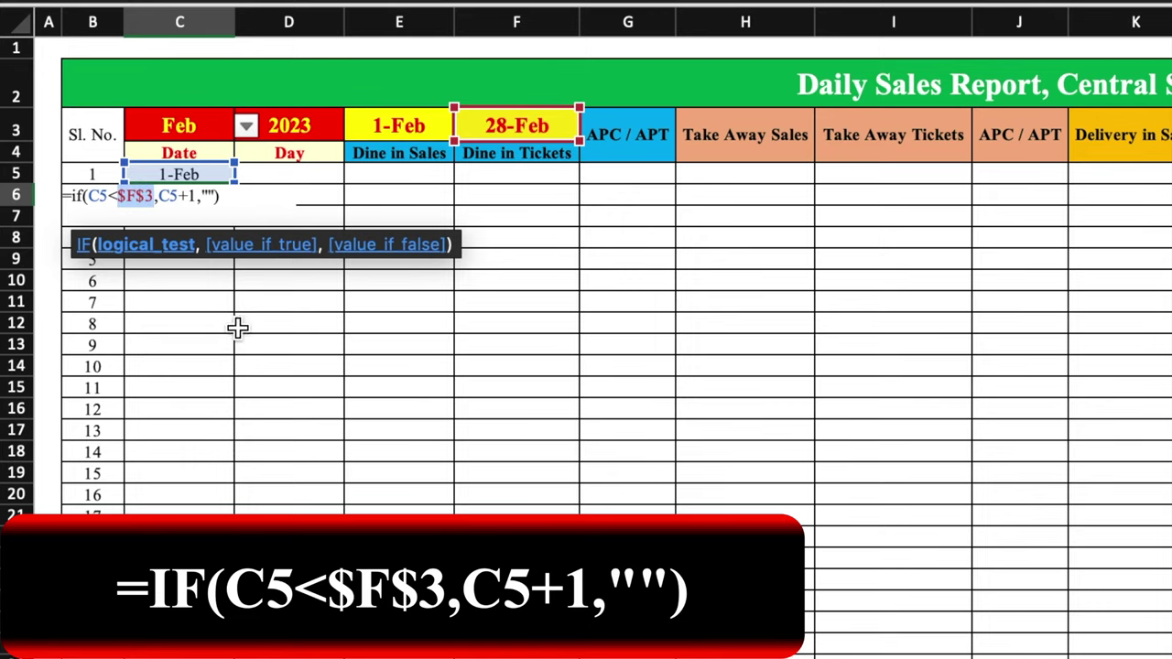
pyautogui.press('Return')
# Fill the date formula from C6 down the Date column to serial number 31 and check the rows after the month's end.
pyautogui.click(211, 194)
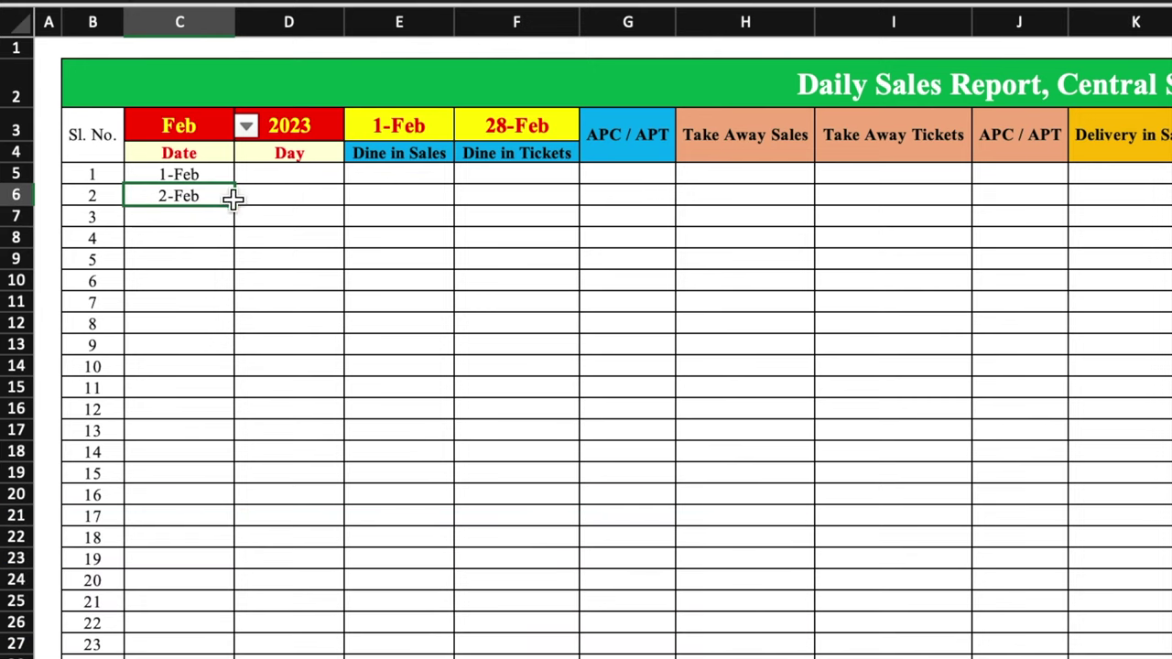
pyautogui.moveTo(234, 205); pyautogui.dragTo(226, 658)
pyautogui.click(303, 432)
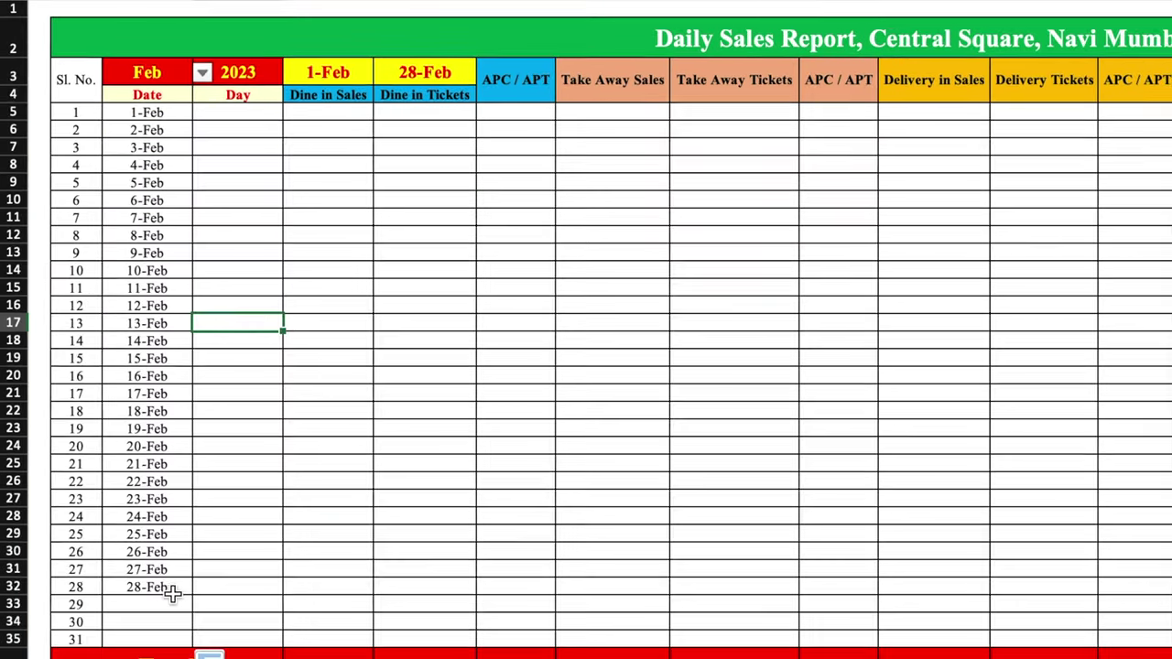
pyautogui.click(161, 605)
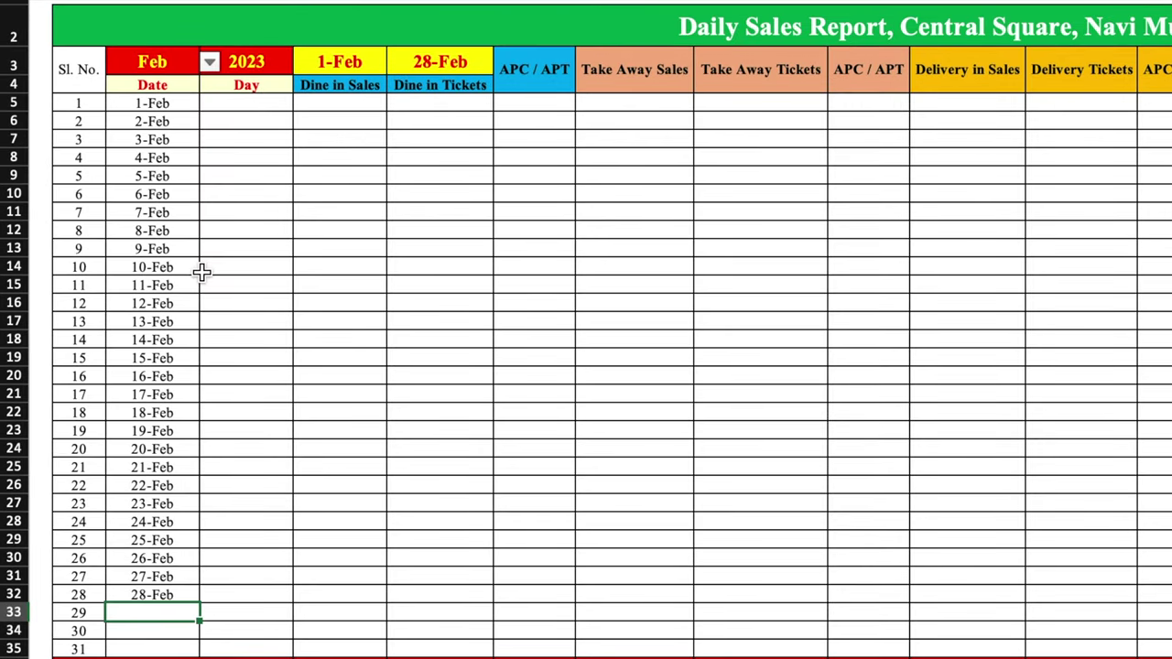
# Change the C6 formula to =IF(C5<$F$3,C5+1,"EOM") and refill it down the Date column to serial number 31.
pyautogui.click(187, 127)
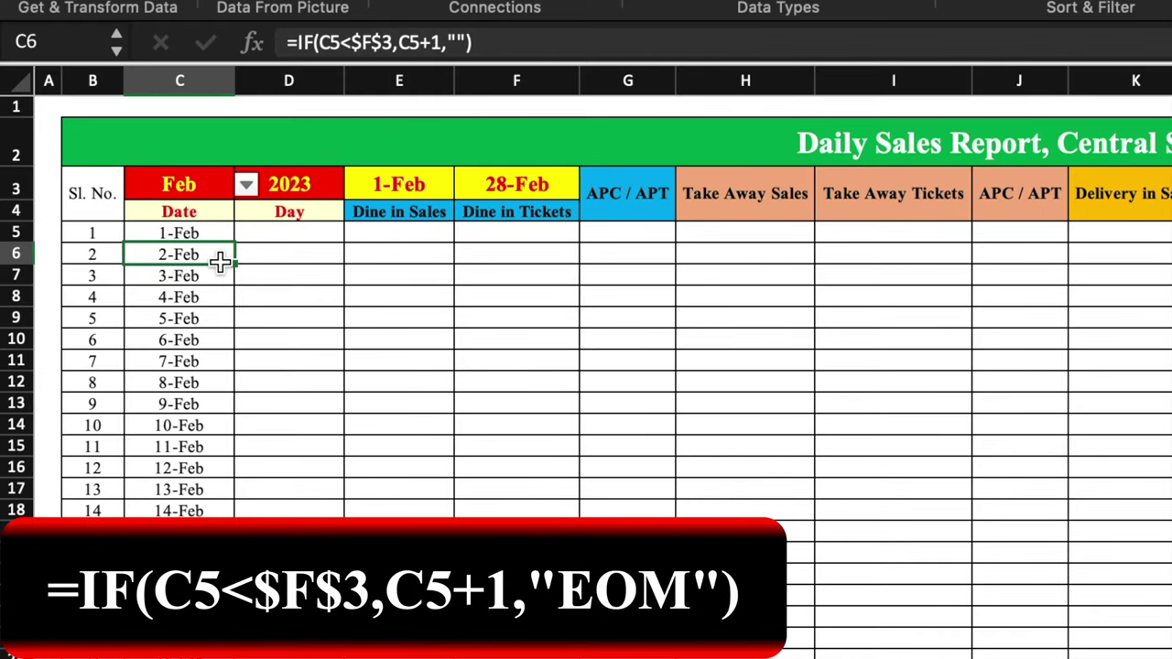
pyautogui.click(458, 42)
pyautogui.write('EOM')
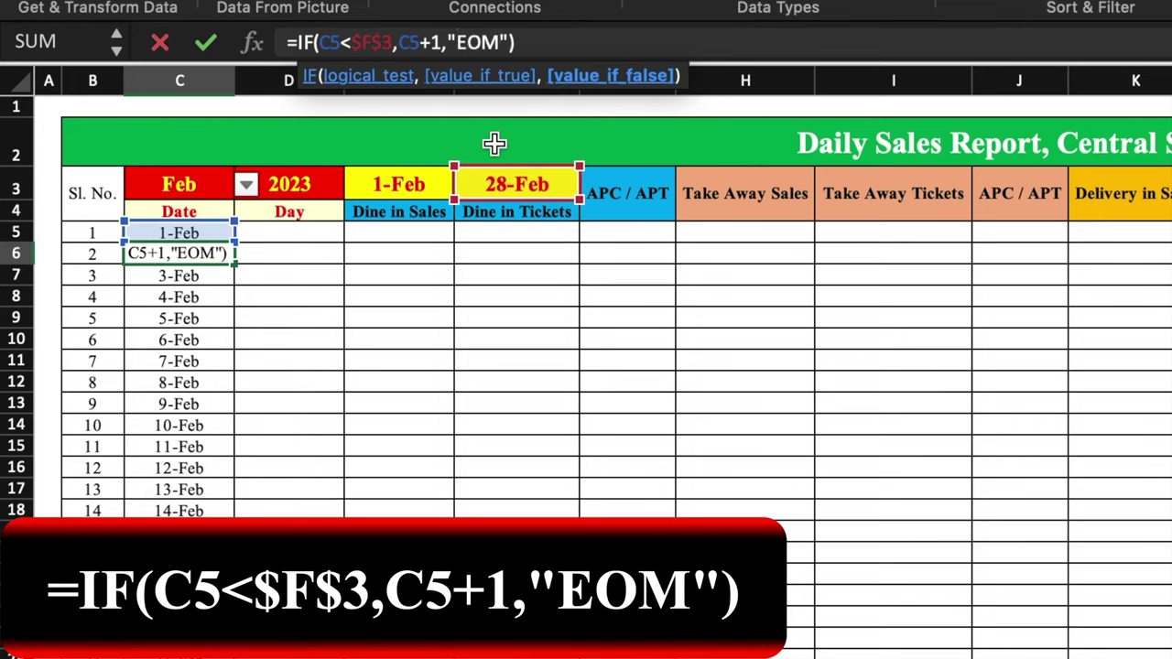
pyautogui.press('Return')
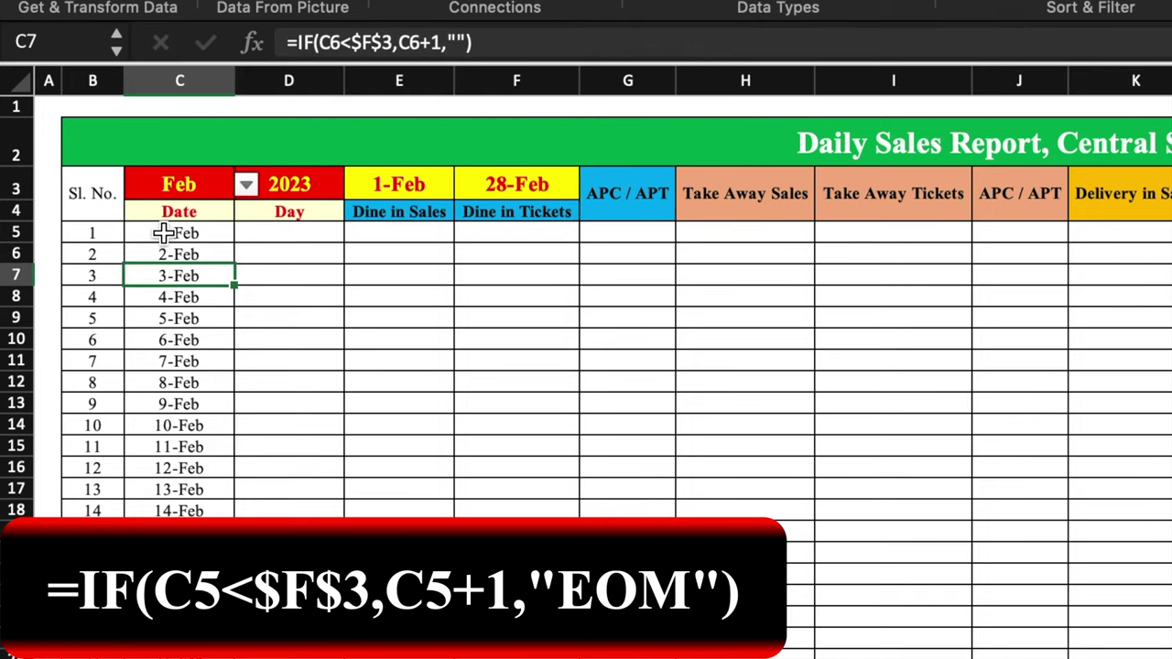
pyautogui.click(213, 256)
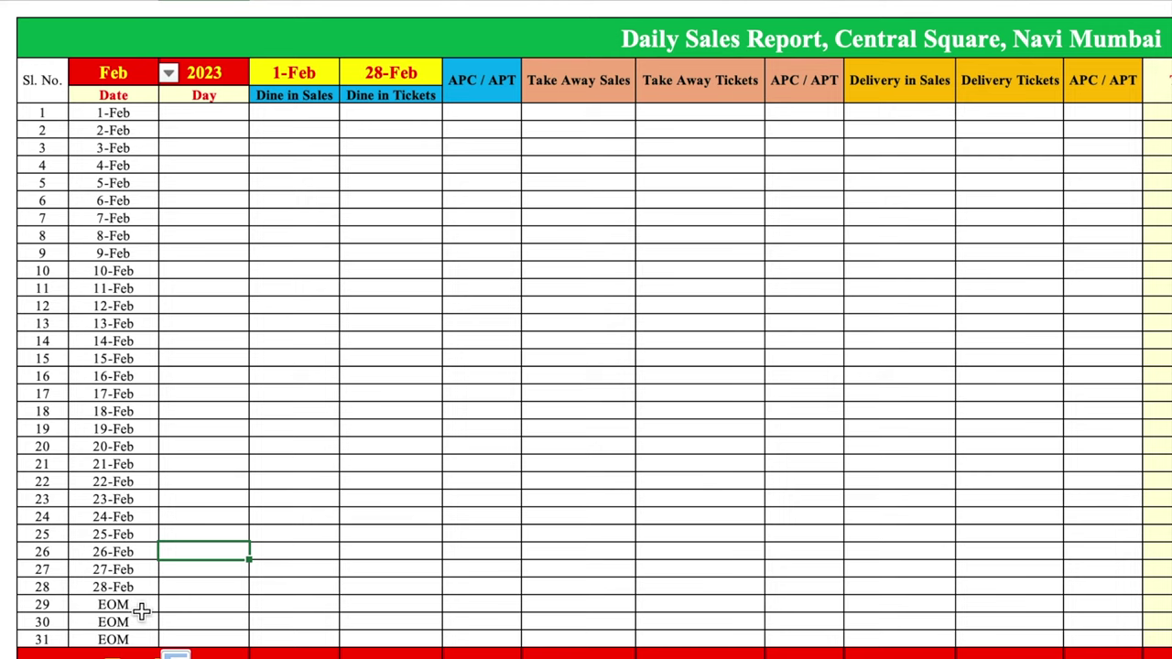
# Set the month in cell C3 to Jan to check that the Date column updates.
pyautogui.click(128, 77)
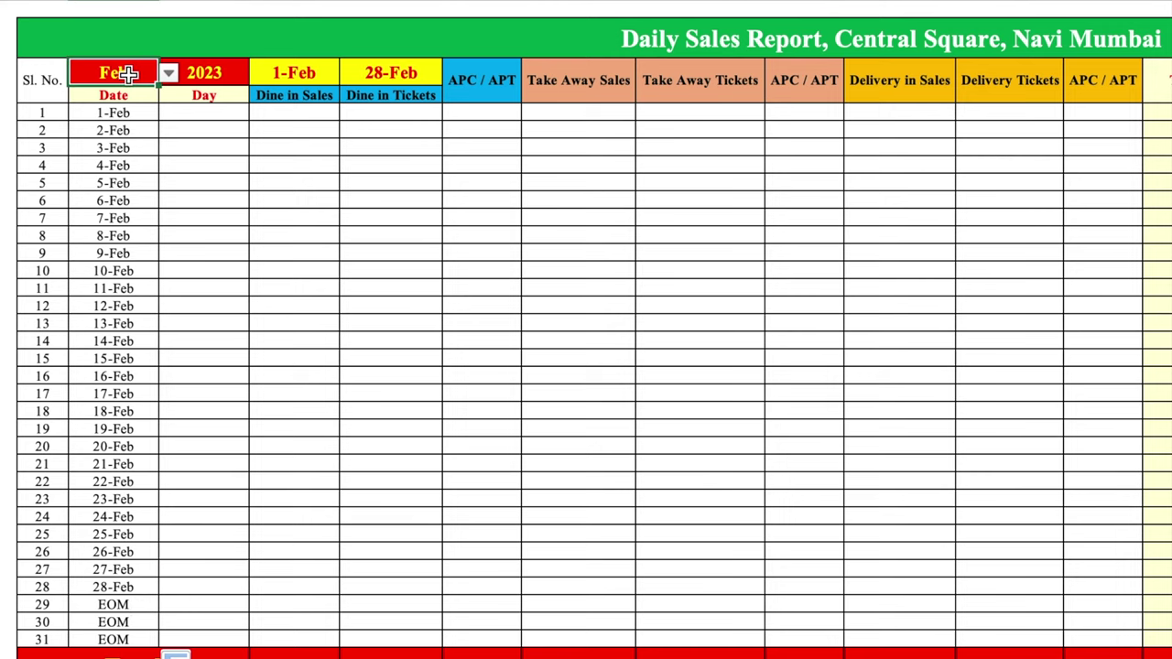
pyautogui.click(170, 81)
pyautogui.click(117, 97)
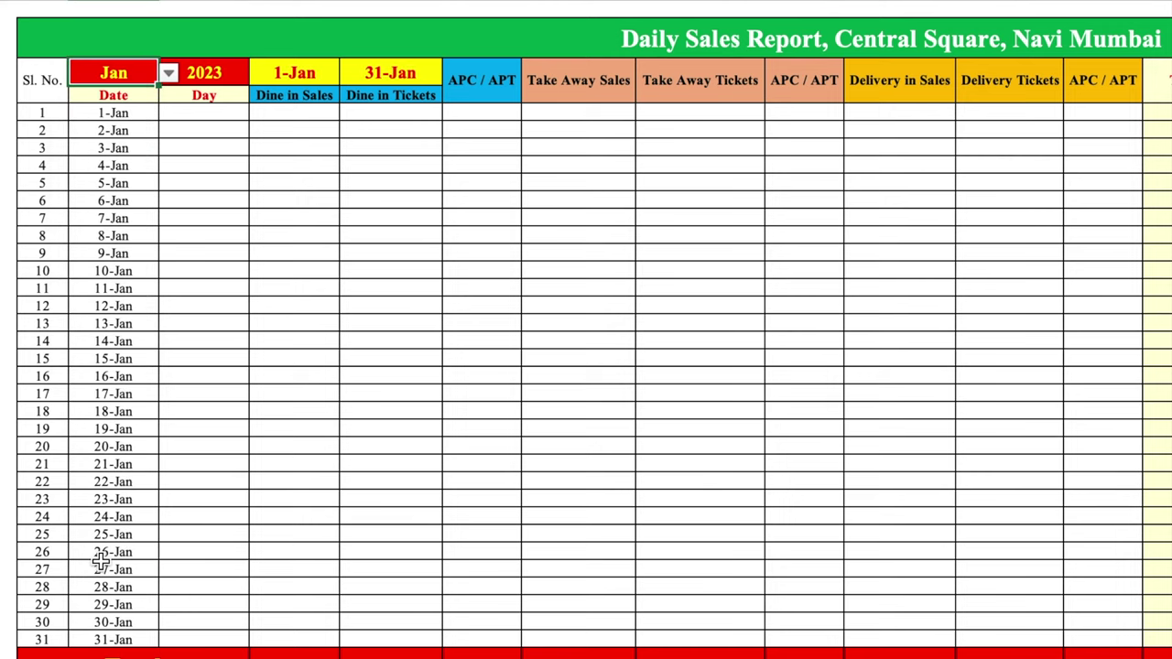
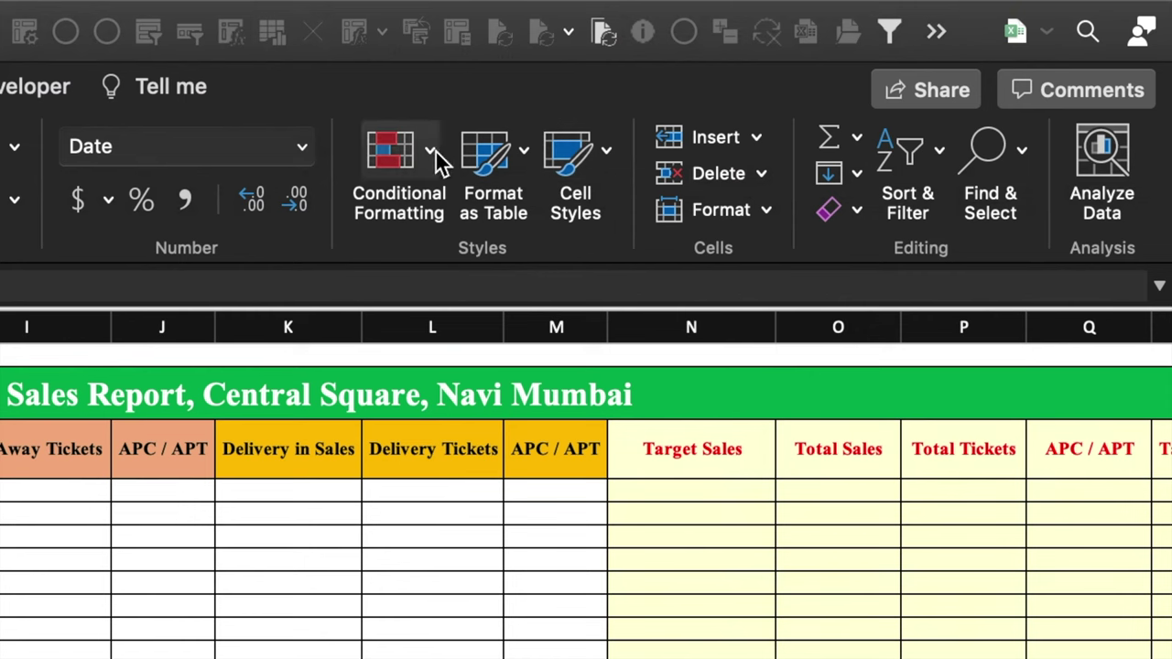
# Add a conditional formatting rule to the Date and Day cells giving values equal to Sat a Green Fill with Dark Green Text.
pyautogui.moveTo(499, 209)
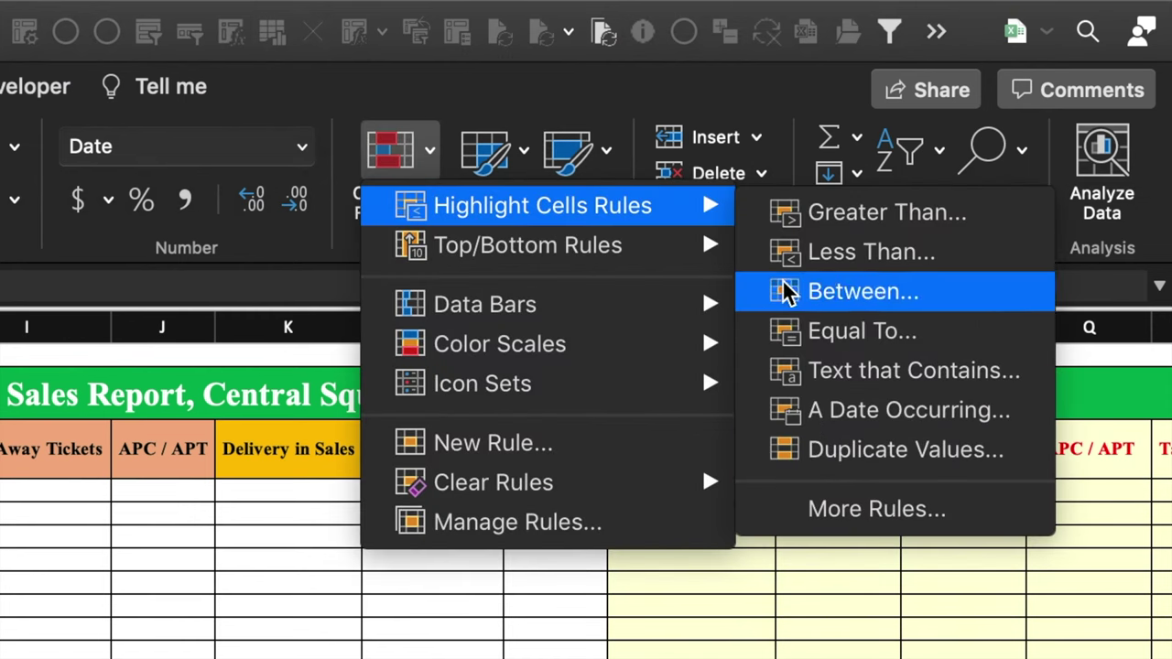
pyautogui.click(842, 331)
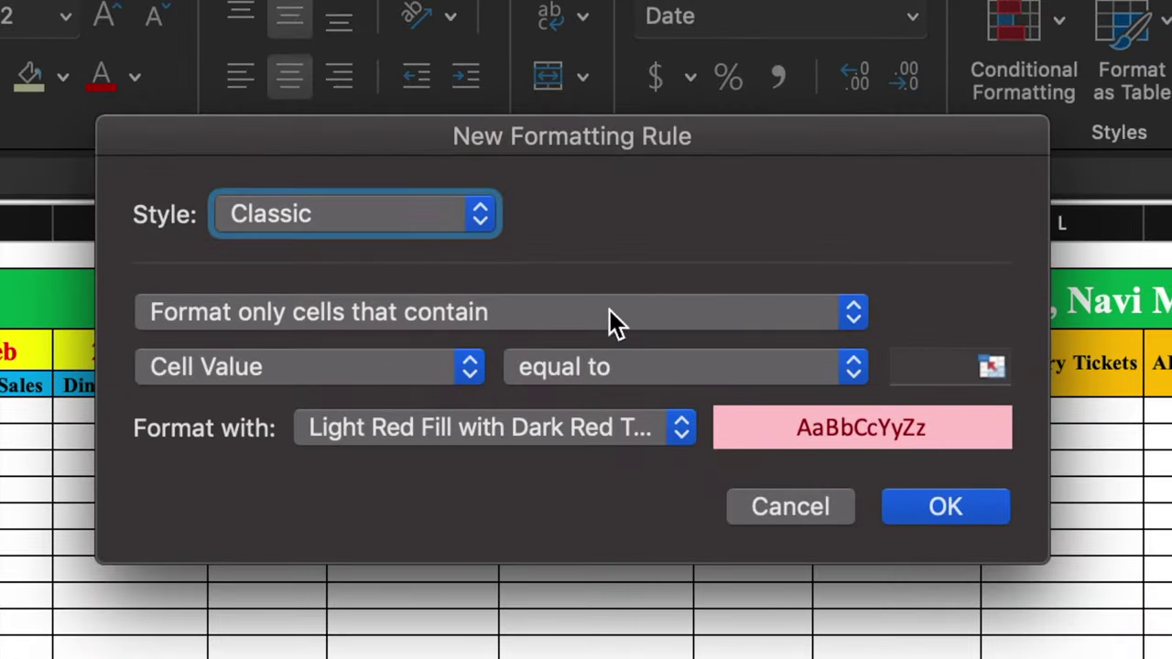
pyautogui.click(934, 371)
pyautogui.write('Sat')
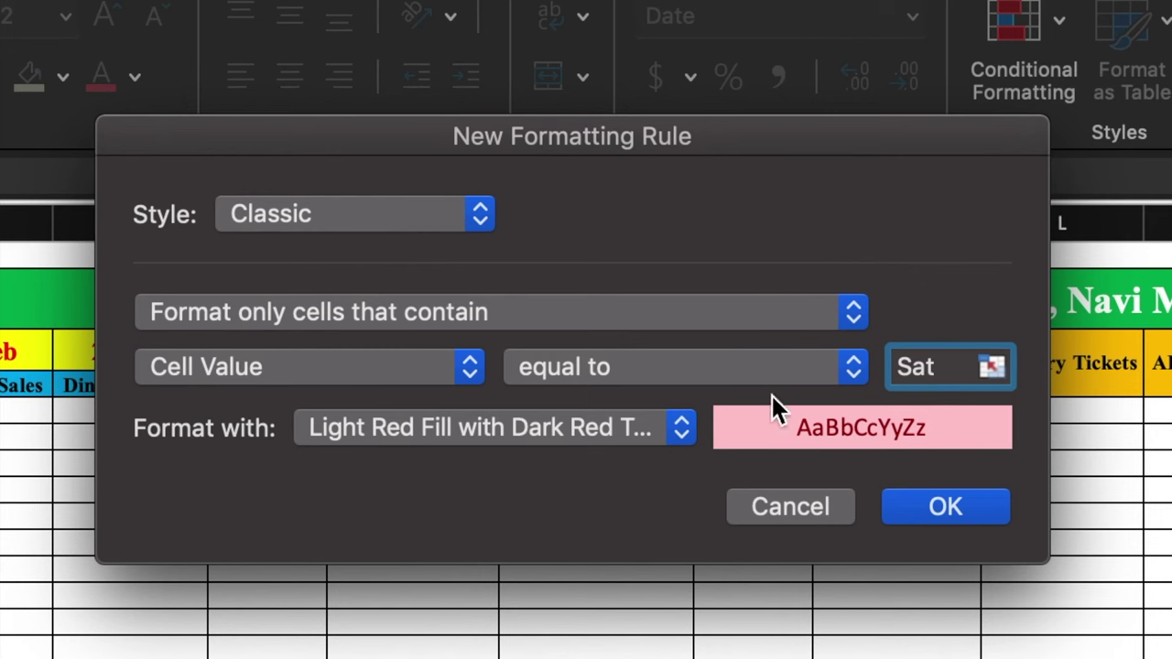
pyautogui.click(682, 431)
pyautogui.click(486, 495)
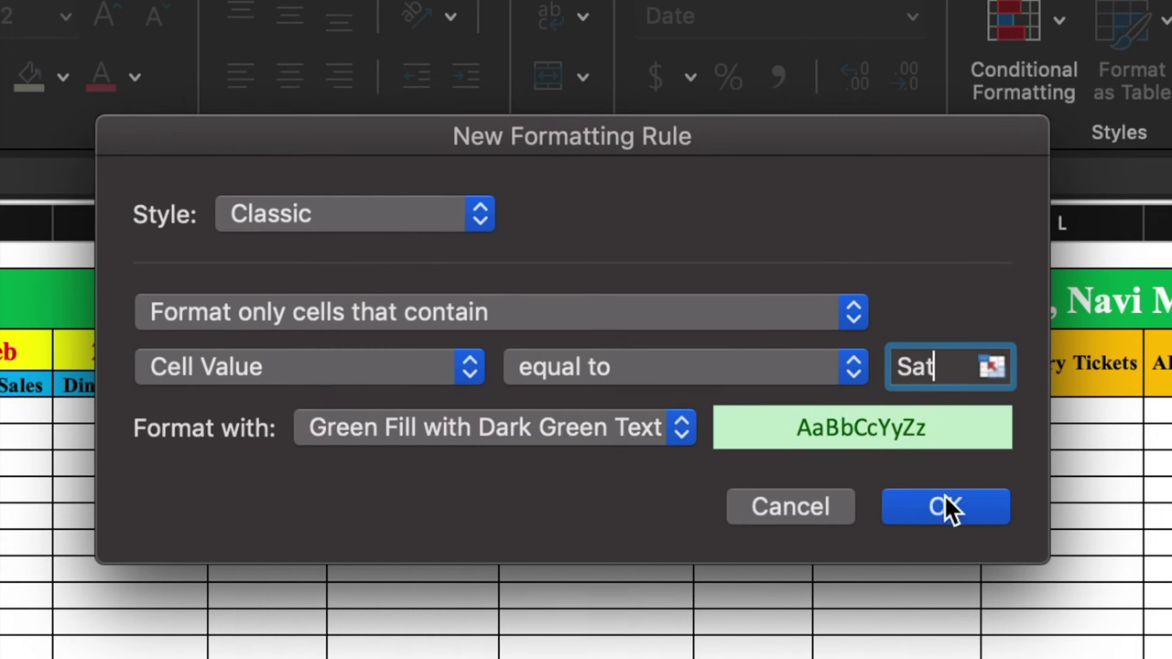
pyautogui.click(939, 503)
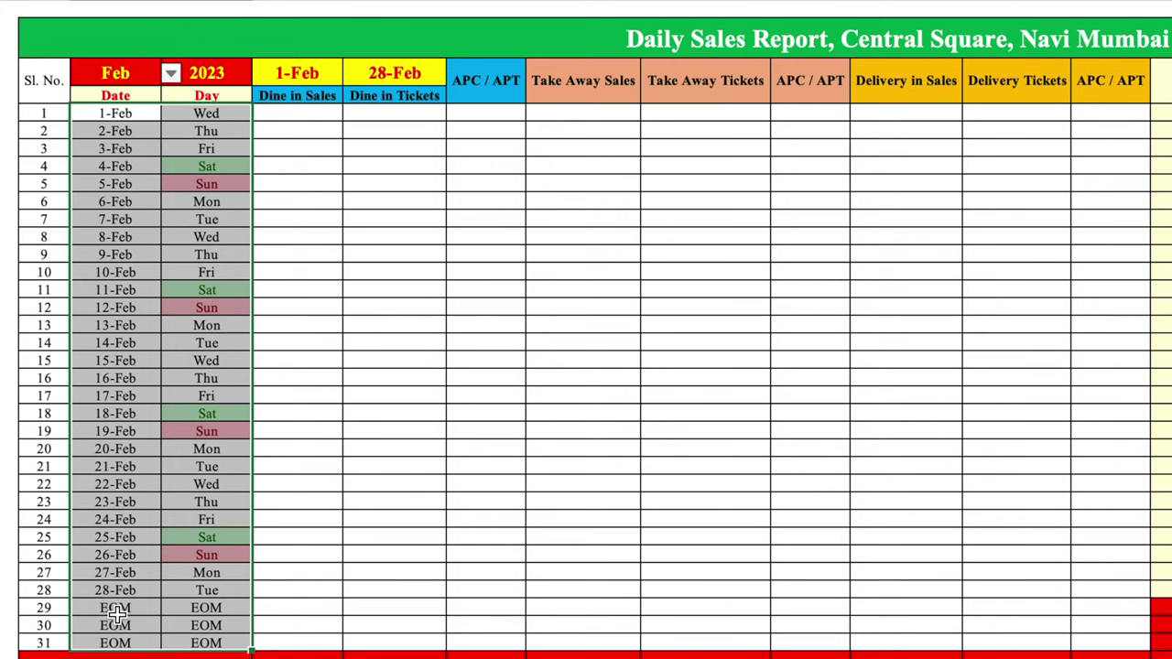
# Start an Equal To highlight rule for EOM on the Date and Day cells and choose a custom format.
pyautogui.click(761, 55)
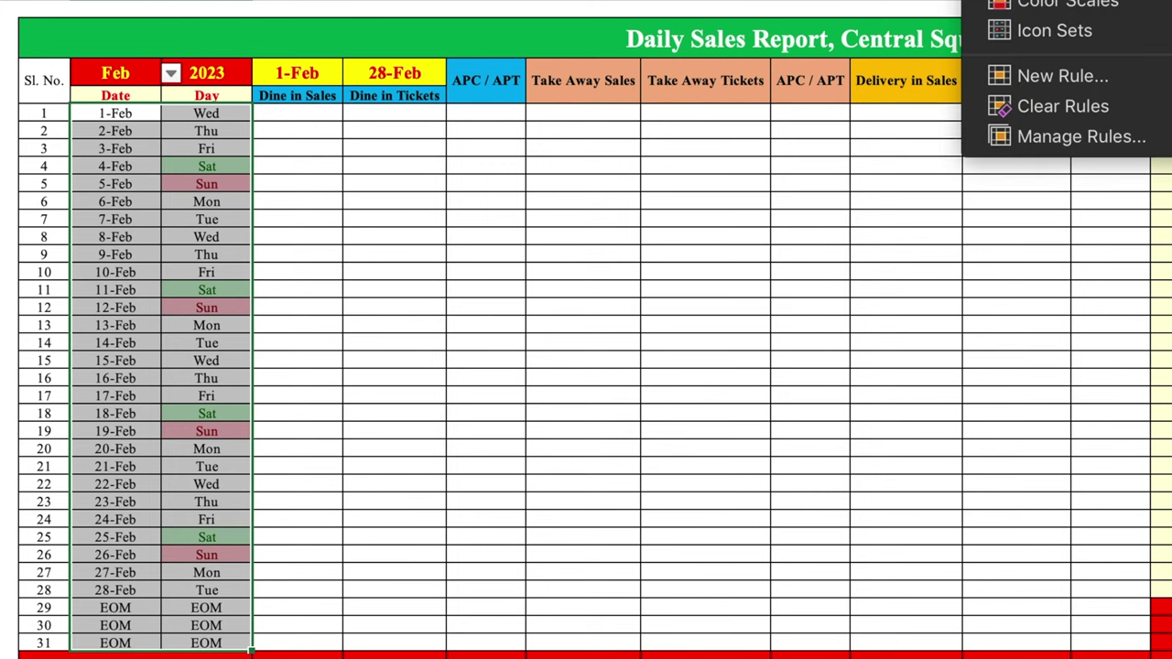
pyautogui.moveTo(852, 92)
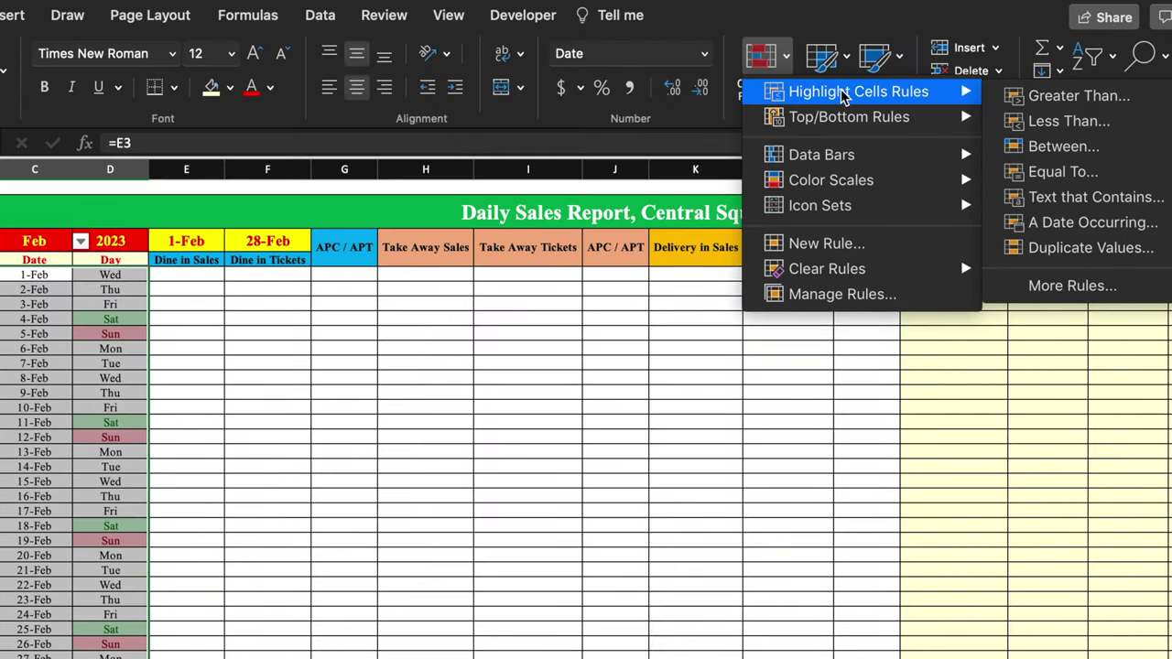
pyautogui.click(1062, 171)
pyautogui.click(722, 249)
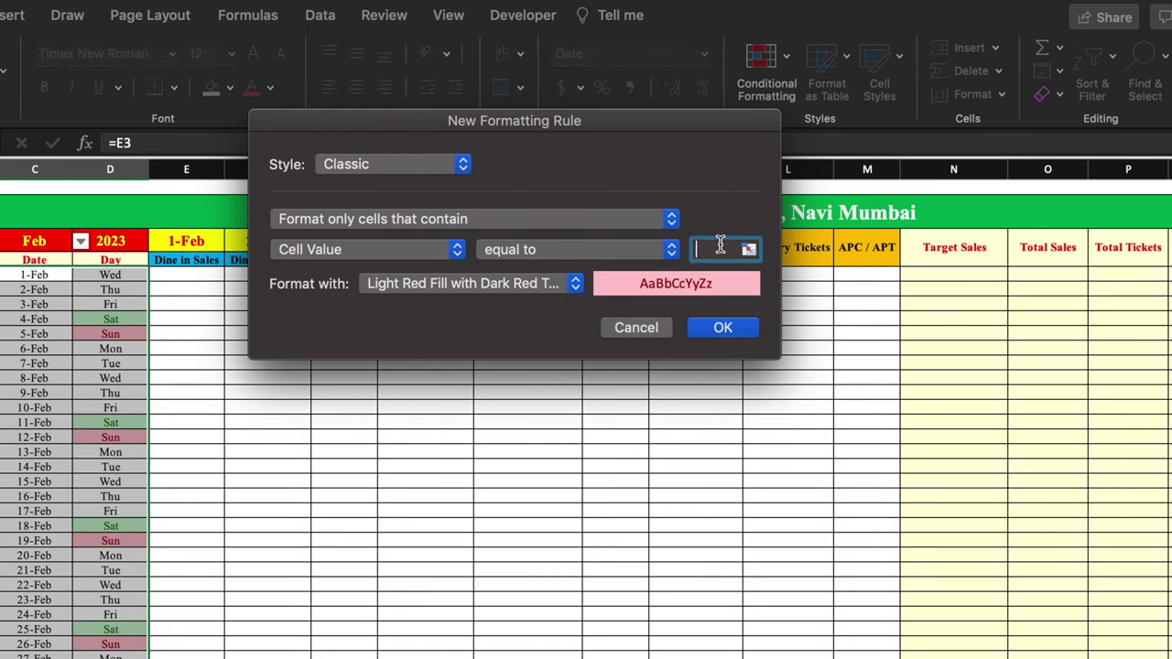
pyautogui.click(576, 285)
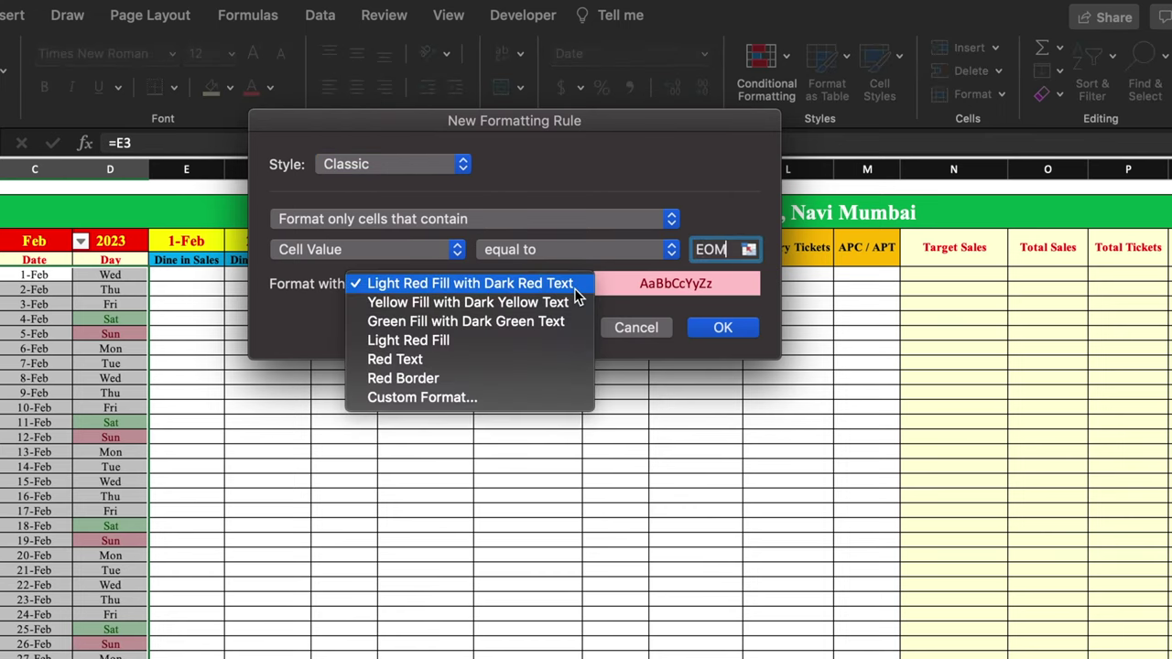
pyautogui.click(525, 397)
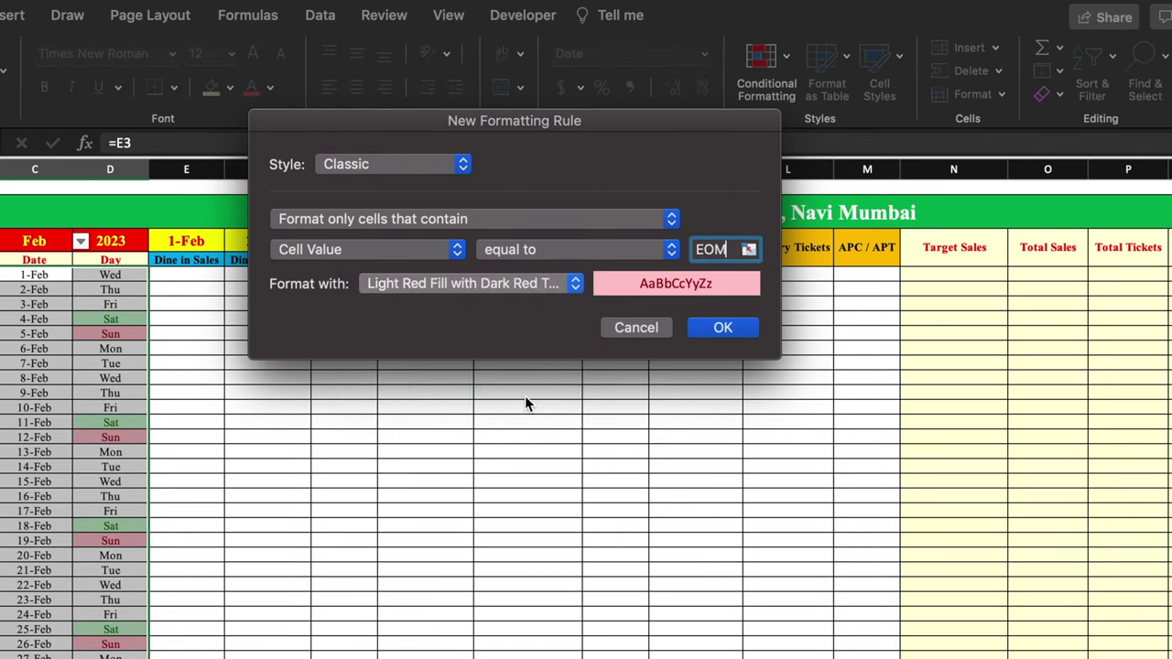
# Give the EOM rule a standard red fill with a bold yellow font and apply it.
pyautogui.click(682, 62)
pyautogui.click(525, 142)
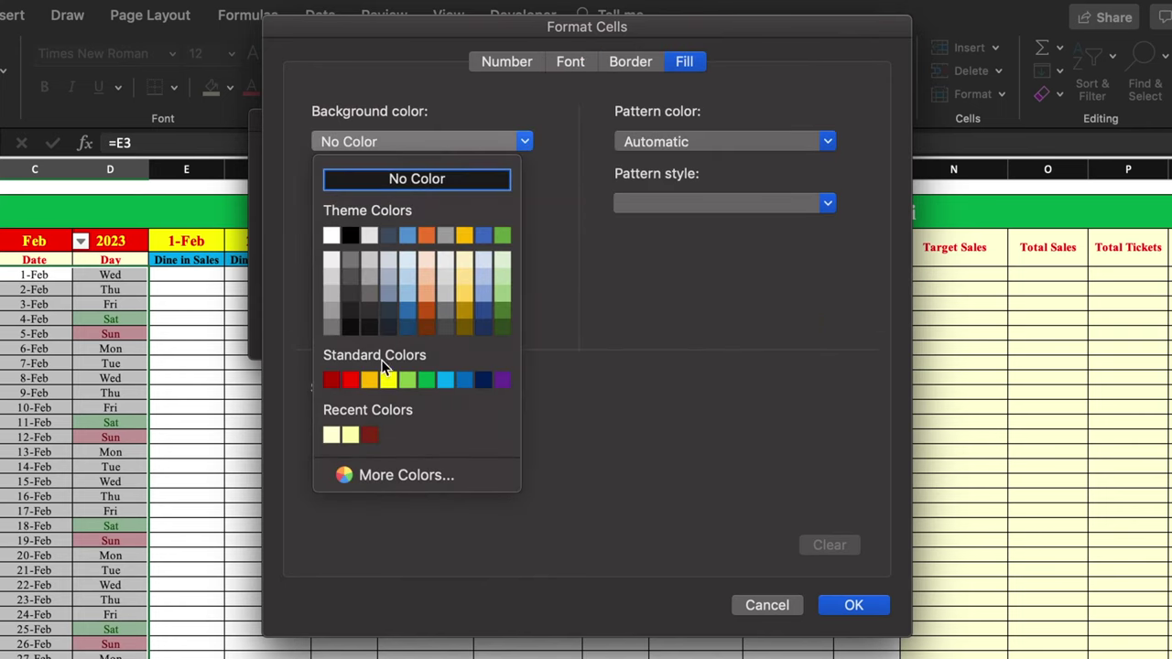
pyautogui.click(351, 380)
pyautogui.click(569, 68)
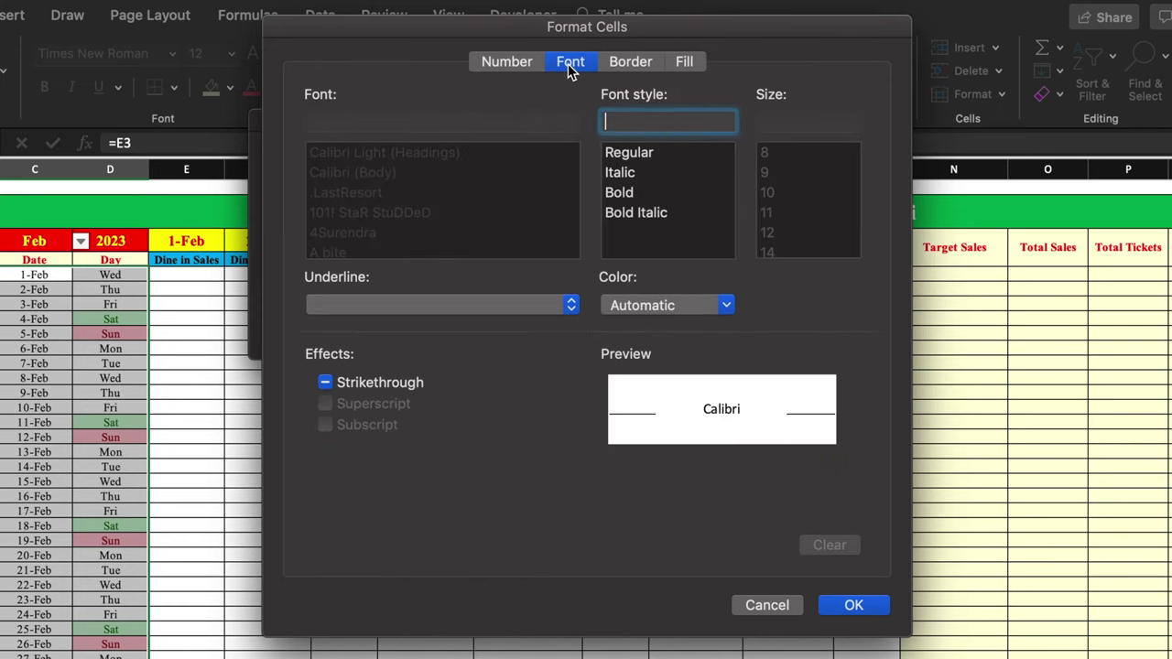
pyautogui.click(727, 306)
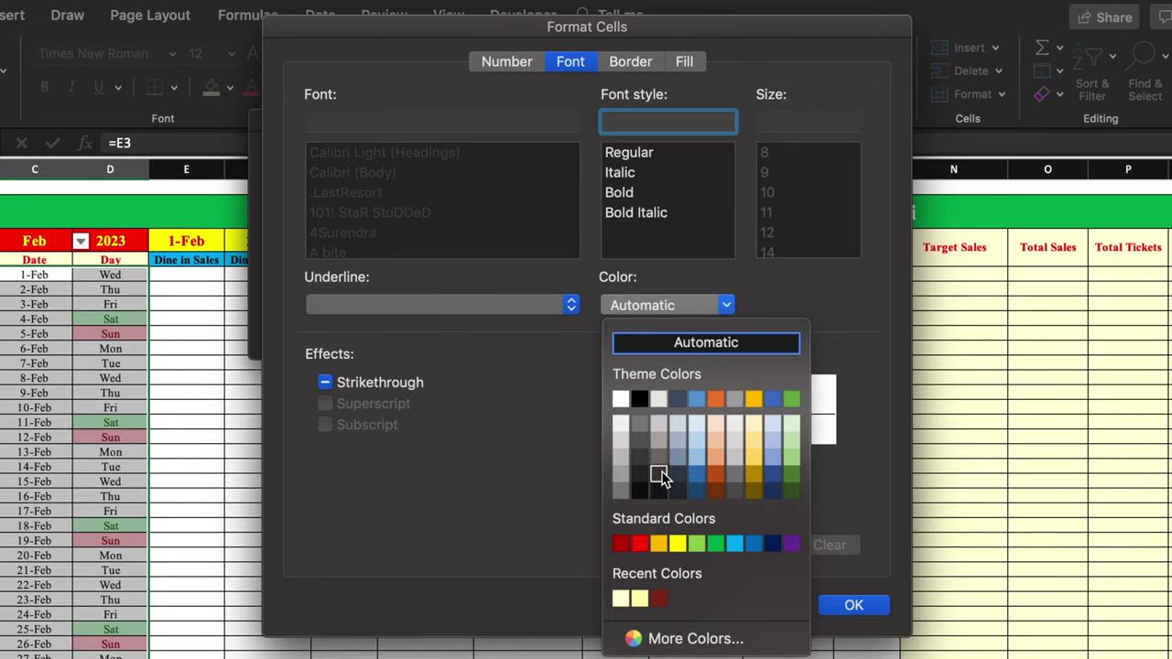
pyautogui.click(677, 544)
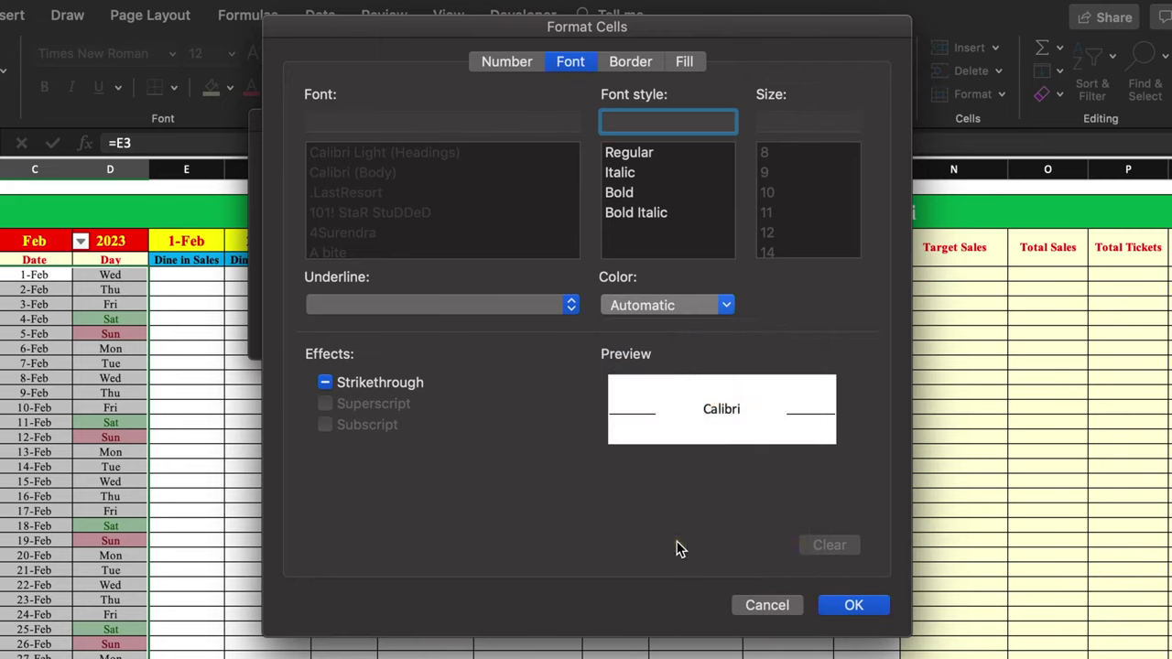
pyautogui.click(619, 193)
pyautogui.click(861, 606)
pyautogui.click(720, 327)
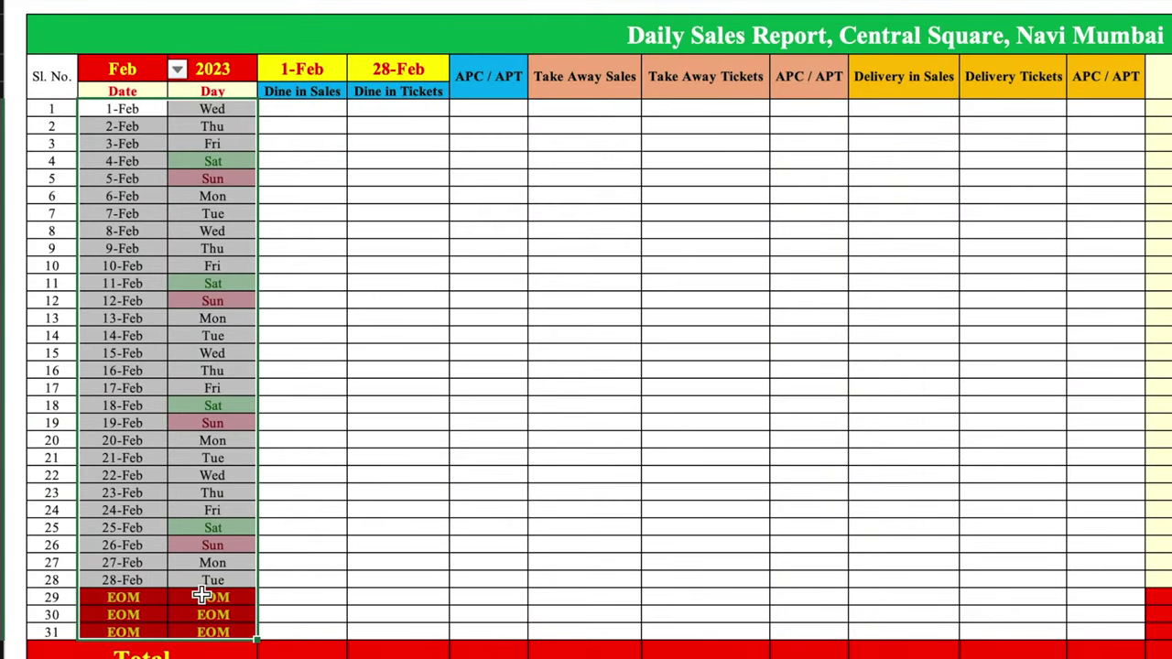
pyautogui.click(280, 532)
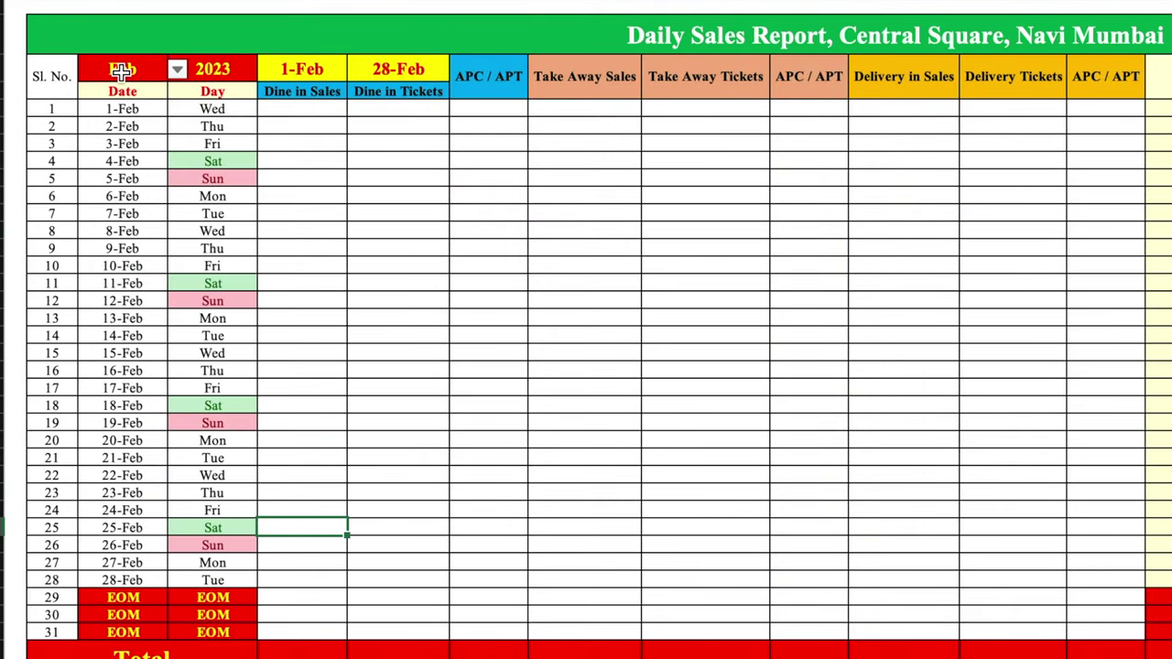
# Switch the month in cell C3 to Jan to check the highlighting, and undo the month change.
pyautogui.click(161, 69)
pyautogui.click(177, 70)
pyautogui.click(136, 95)
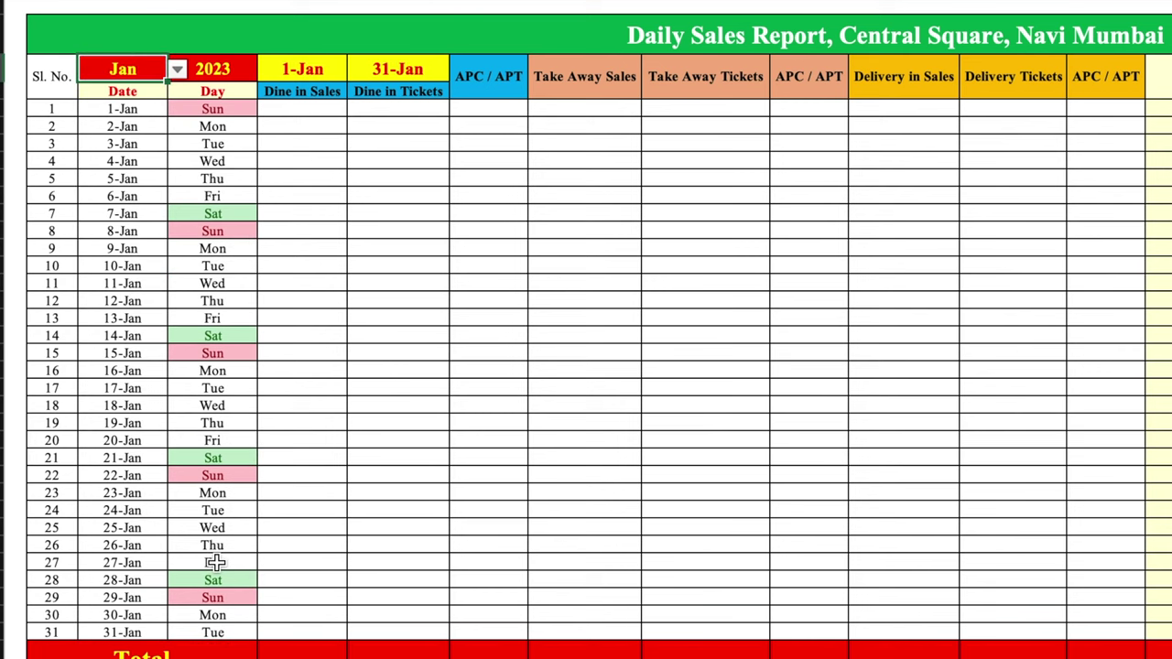
pyautogui.hotkey('ctrl', 'z')
pyautogui.click(319, 593)
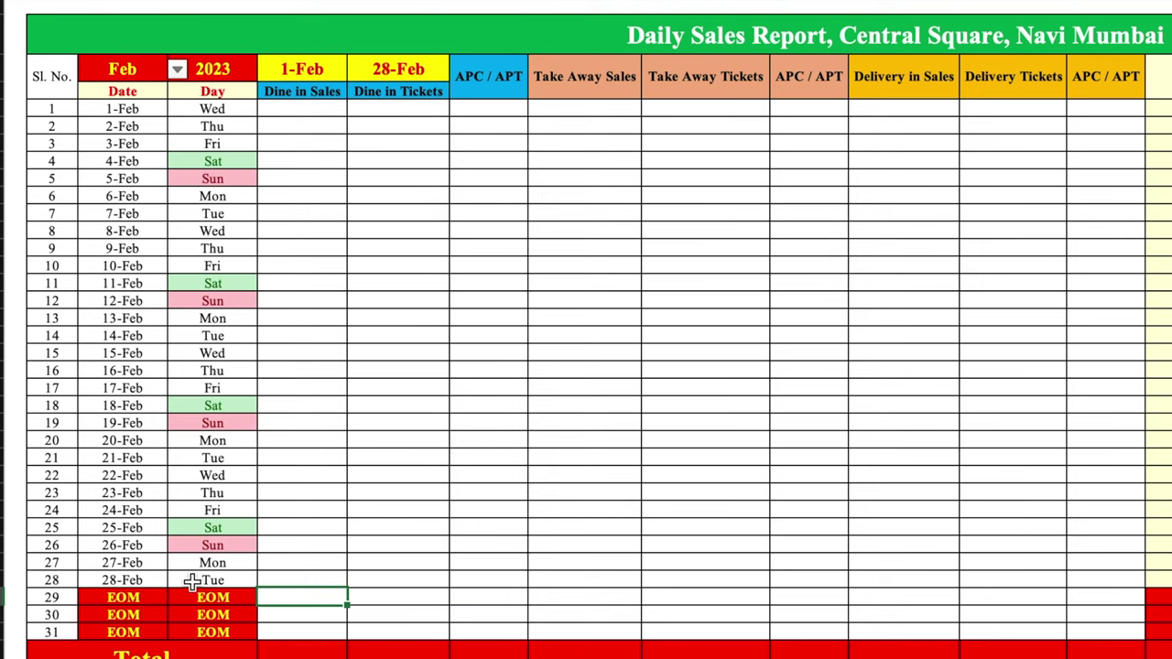
# Start a new Classic conditional formatting rule for cell E5 that uses a formula to determine which cells to format.
pyautogui.click(312, 112)
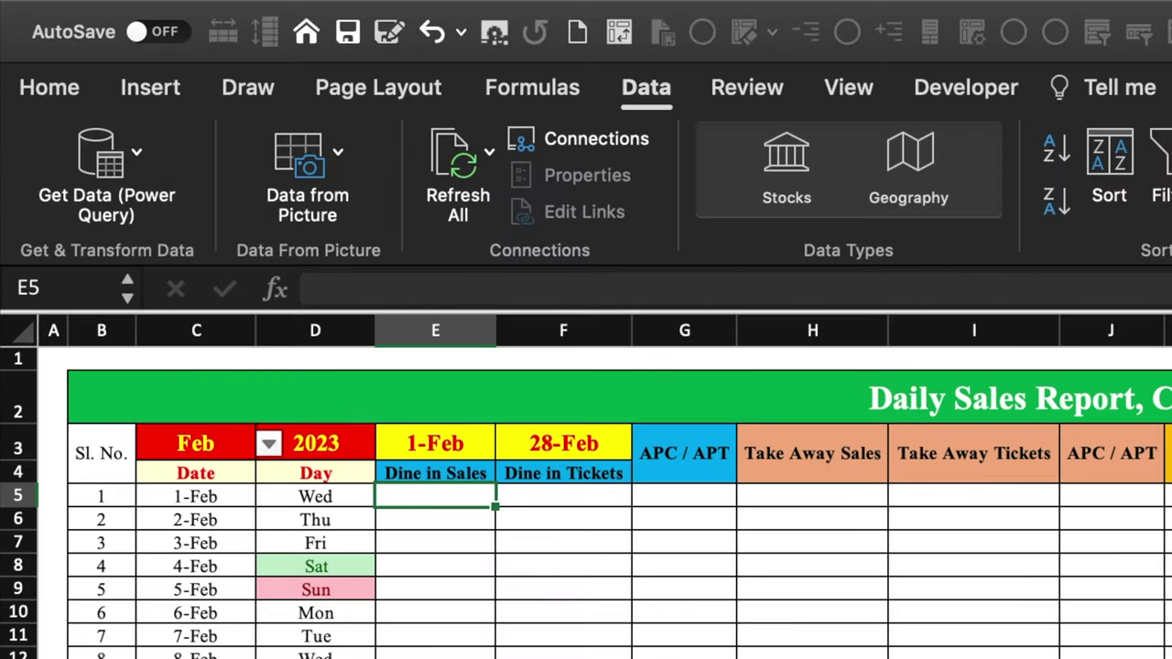
pyautogui.click(56, 87)
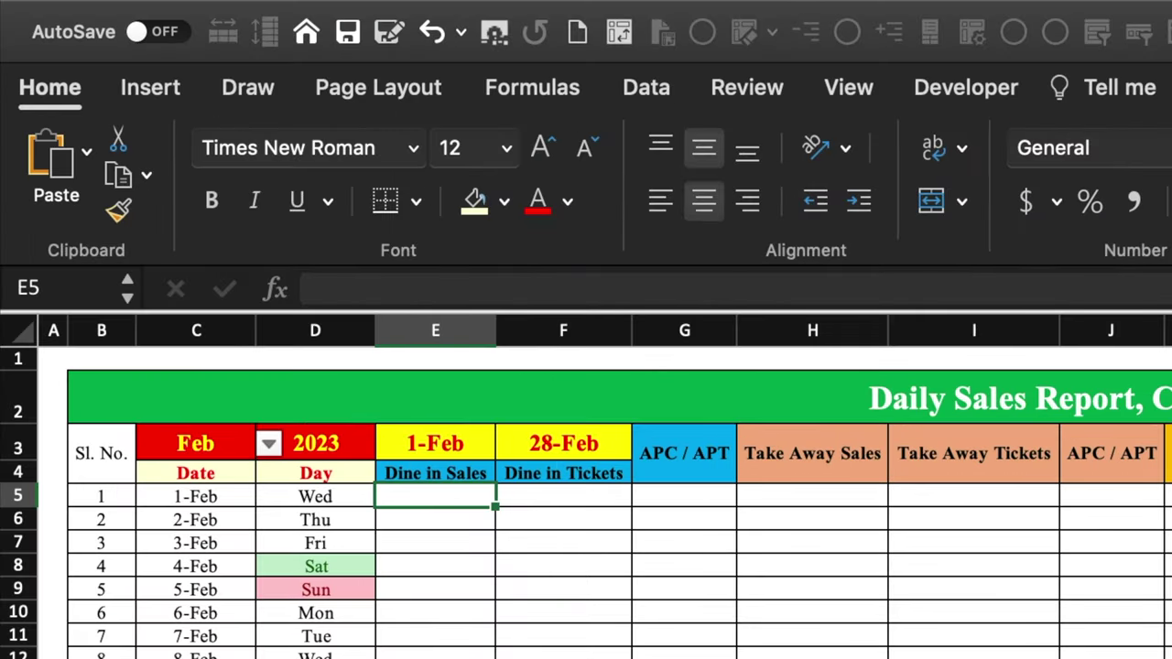
pyautogui.click(387, 152)
pyautogui.click(567, 449)
pyautogui.click(522, 157)
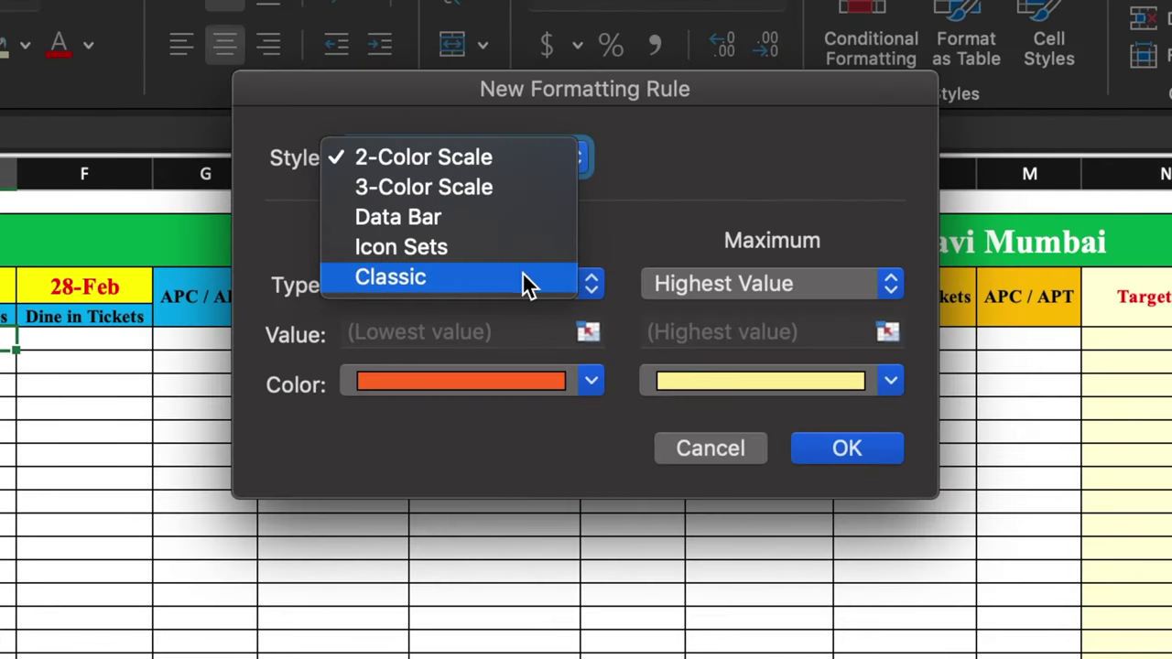
pyautogui.click(523, 277)
pyautogui.click(878, 246)
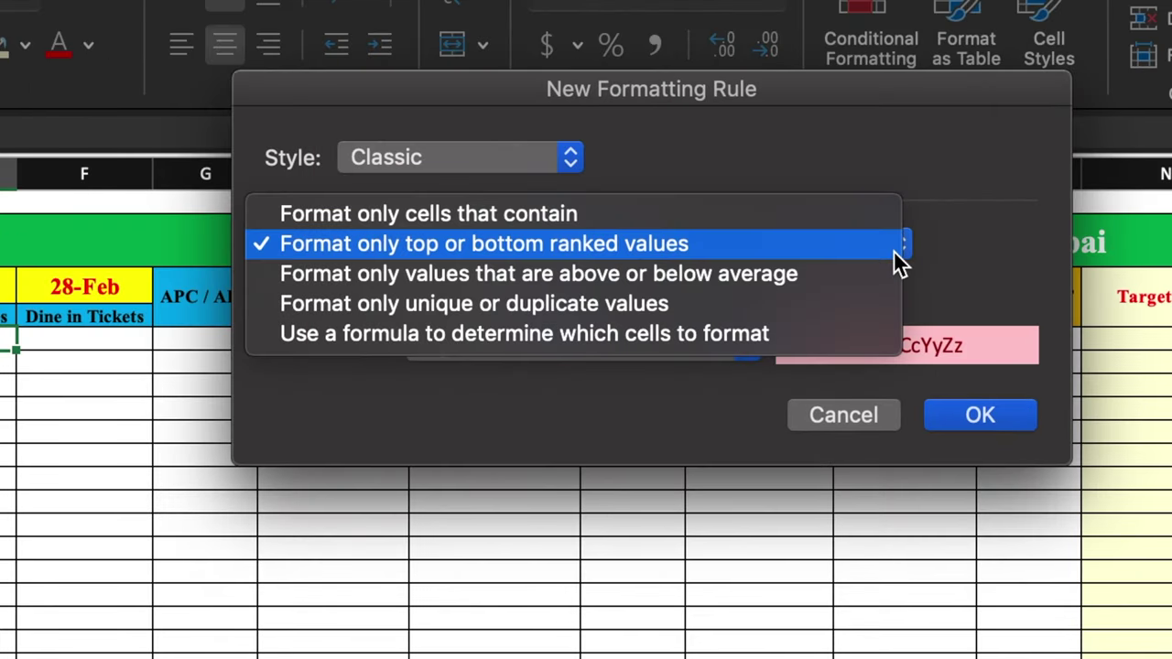
pyautogui.click(820, 335)
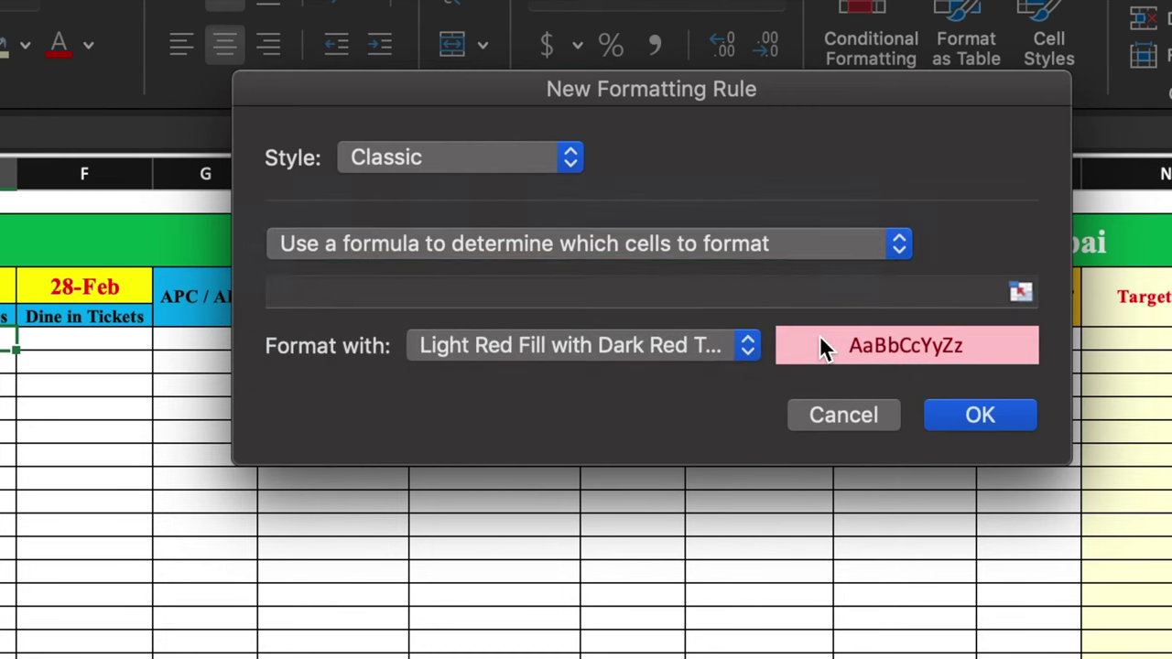
# Enter the rule formula =$D5="EOM", keeping only the column reference absolute.
pyautogui.click(745, 291)
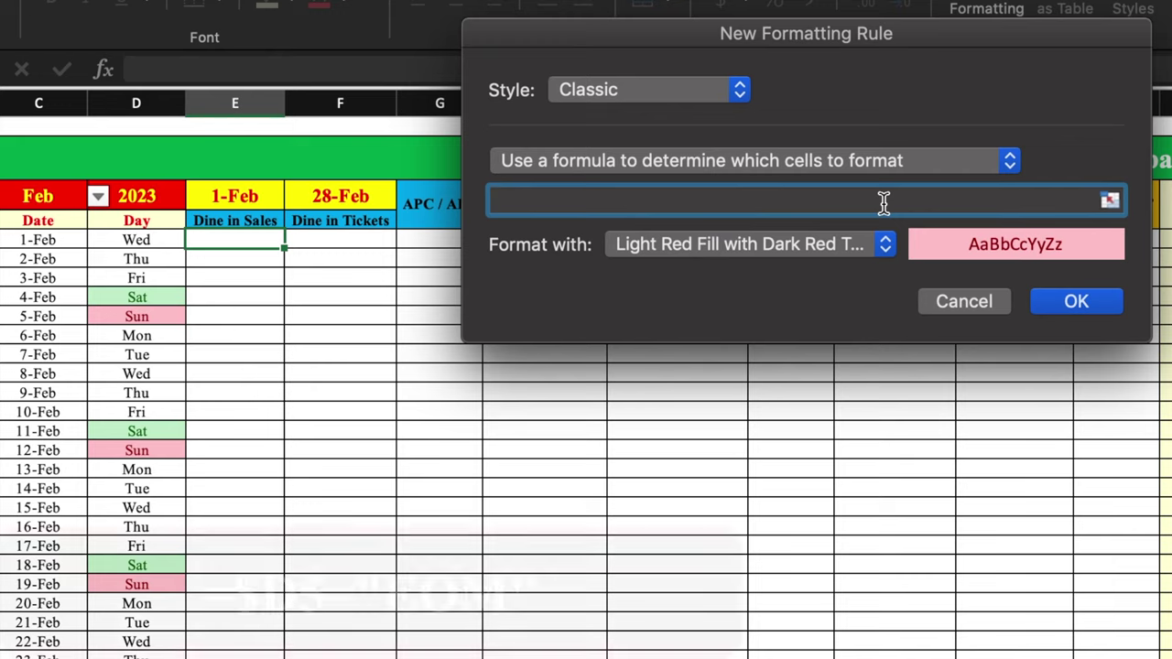
pyautogui.write('=')
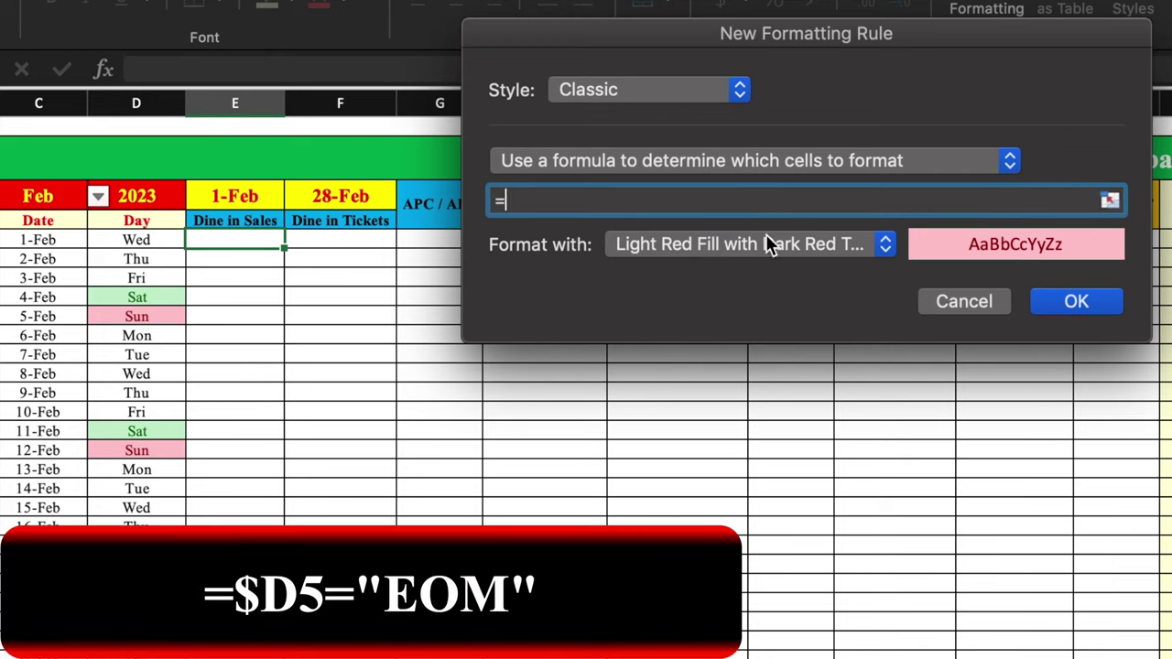
pyautogui.click(176, 240)
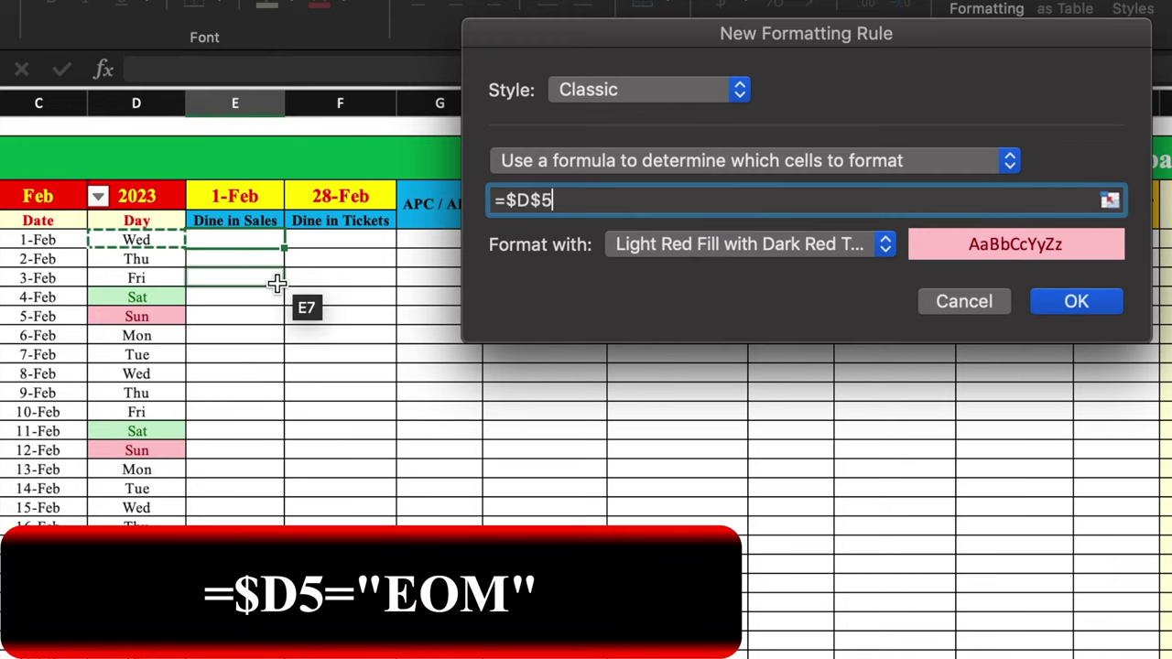
pyautogui.write('=')
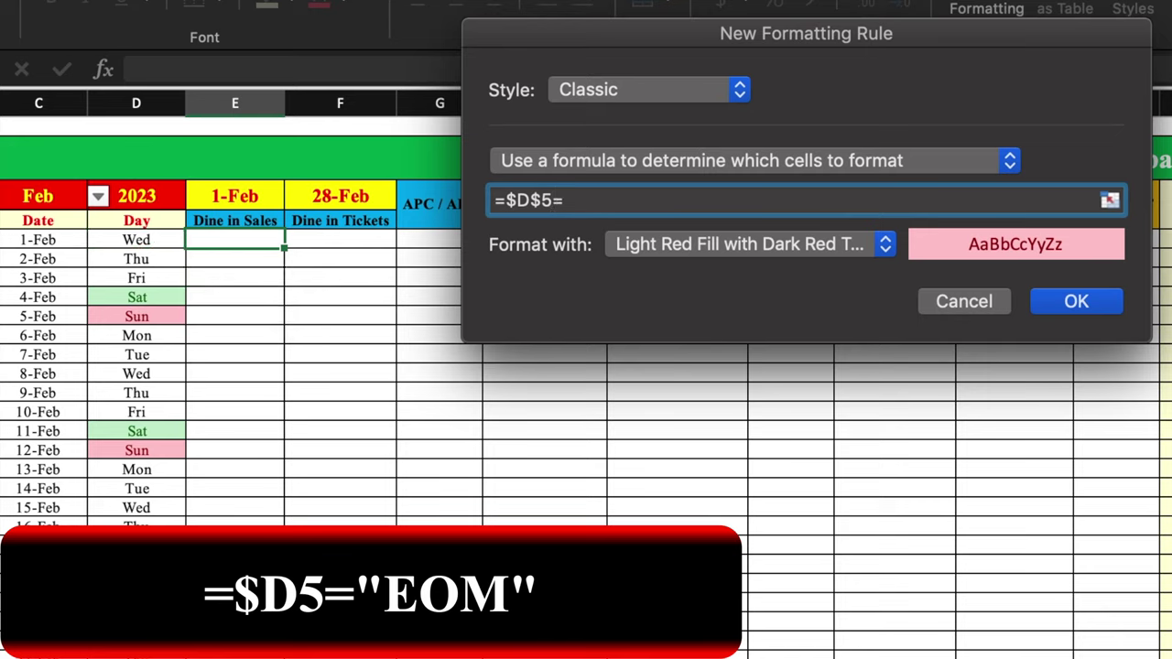
pyautogui.write('"EOM')
pyautogui.click(538, 200)
pyautogui.press('BackSpace')
# Give the formula rule a custom format with a standard red fill and apply it to cell E5.
pyautogui.click(887, 259)
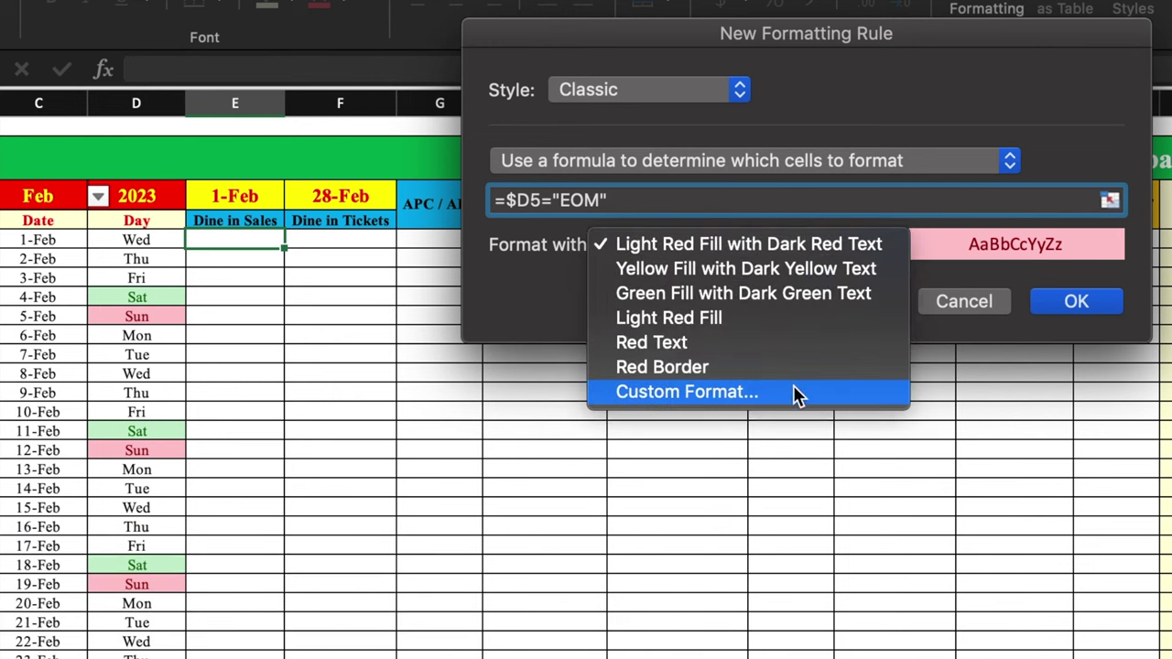
pyautogui.click(793, 395)
pyautogui.click(686, 62)
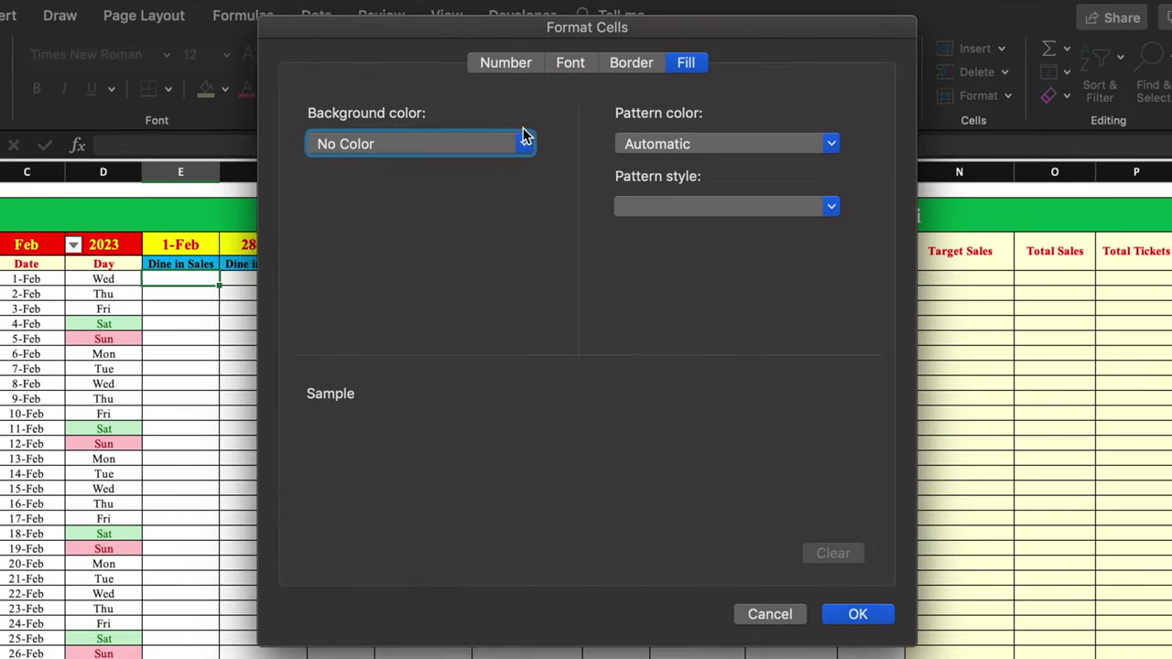
pyautogui.click(526, 145)
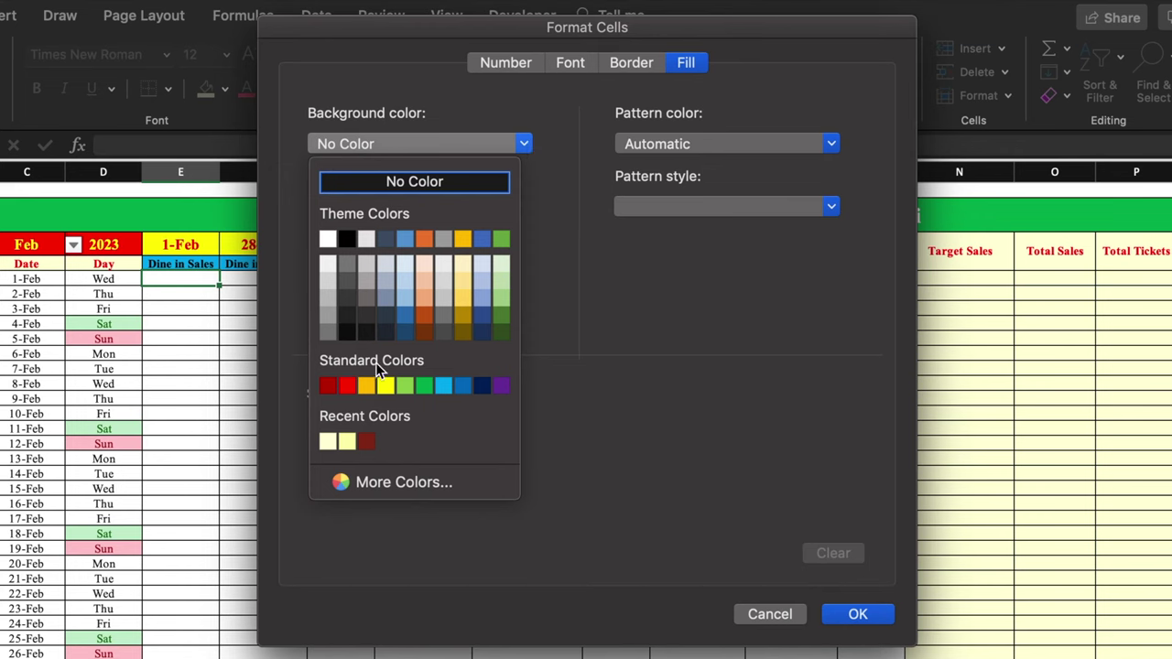
pyautogui.click(347, 386)
pyautogui.click(858, 615)
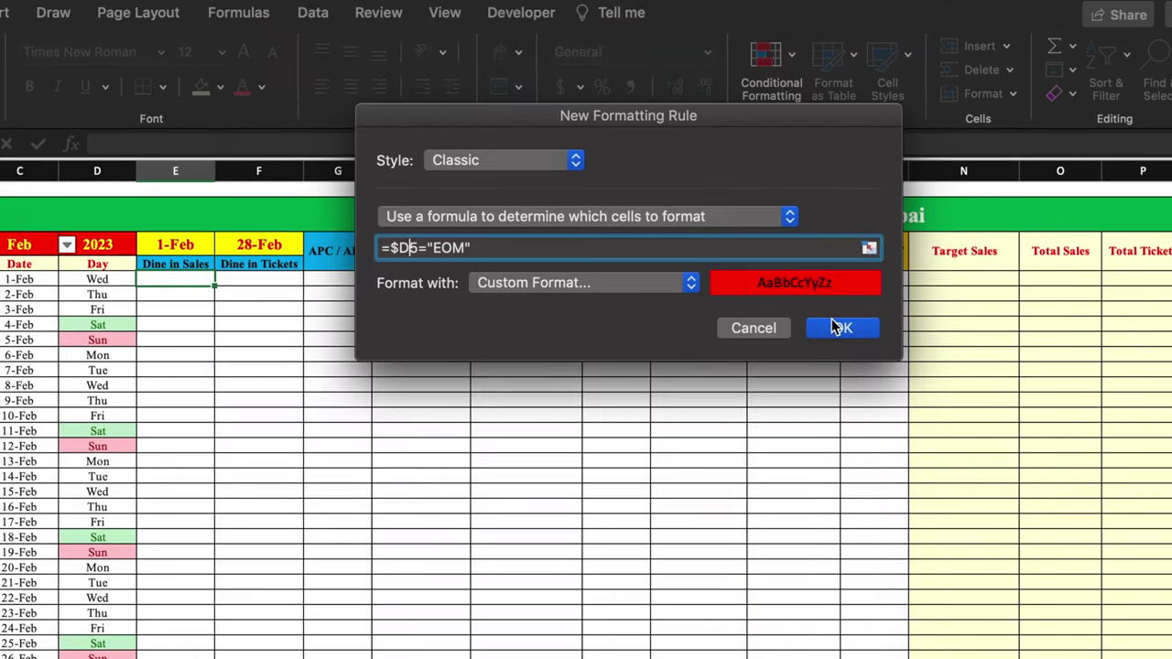
pyautogui.click(838, 328)
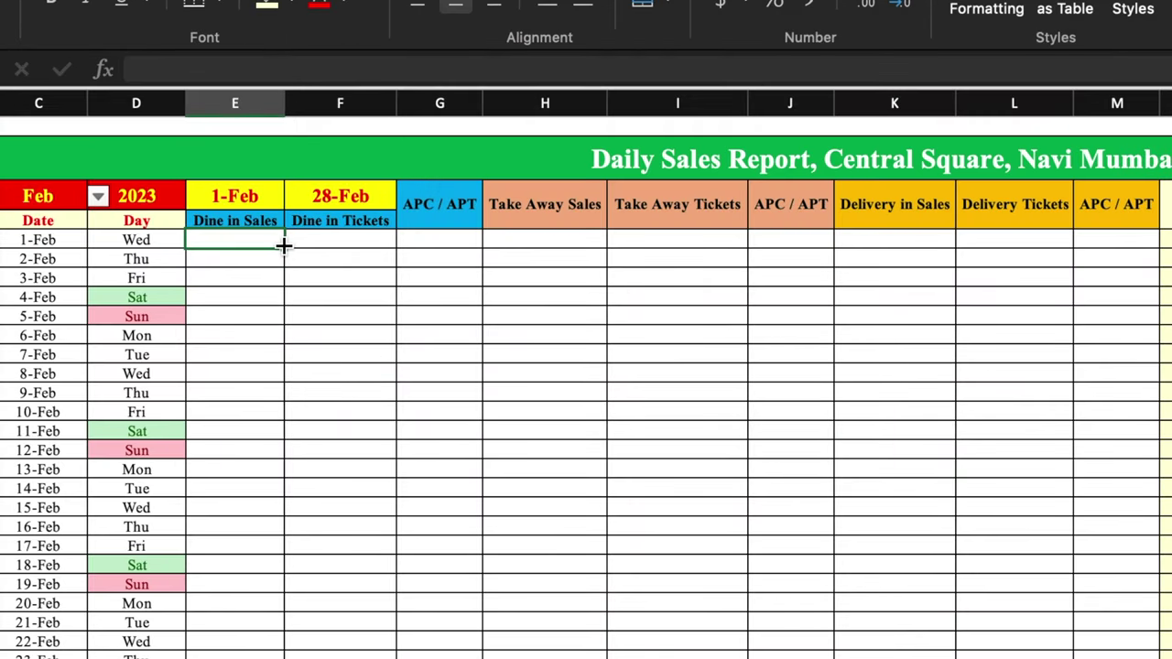
# Fill cell E5 with its conditional formatting down to the last row above Total and across to column M.
pyautogui.moveTo(284, 245); pyautogui.dragTo(261, 620)
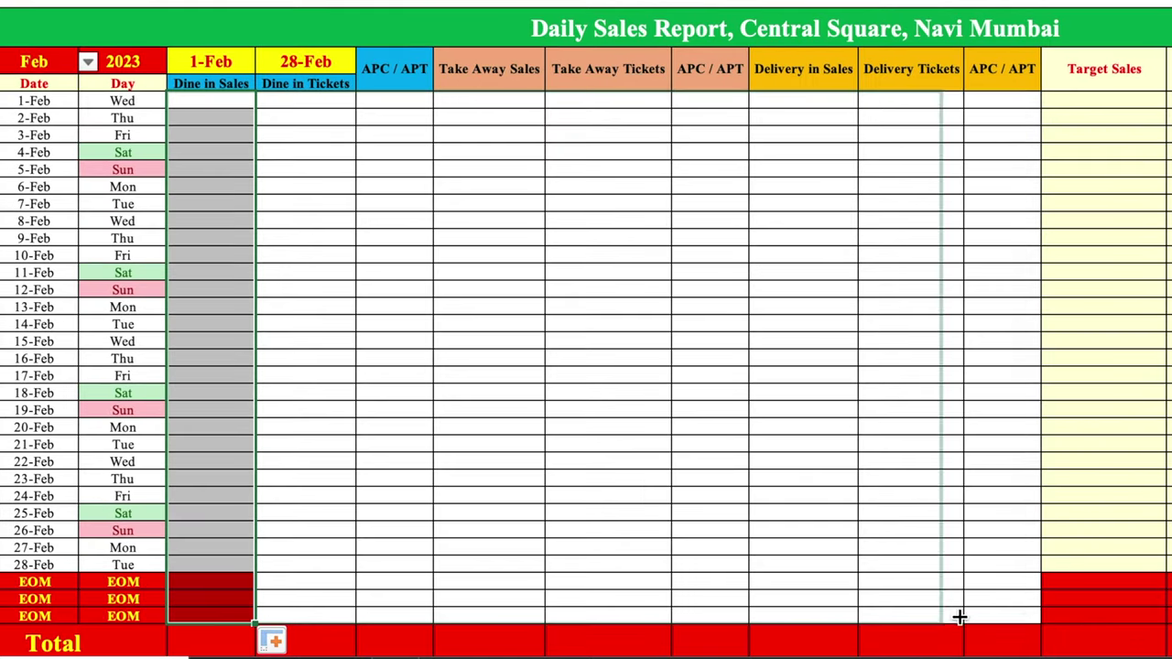
pyautogui.moveTo(924, 620); pyautogui.dragTo(1008, 619)
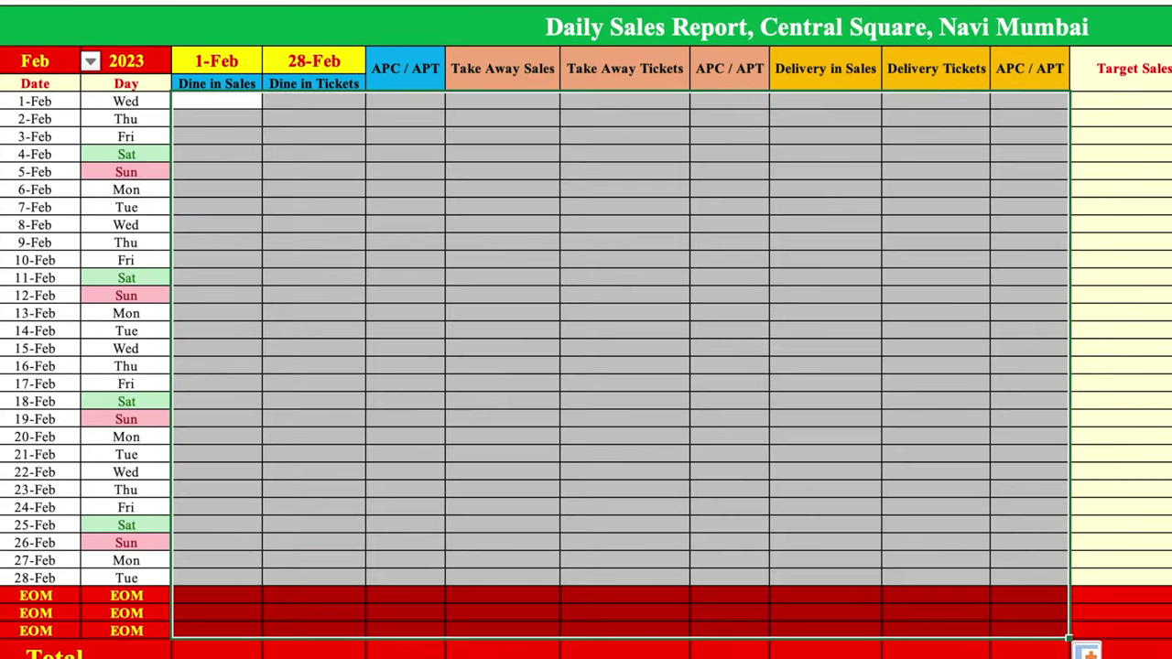
pyautogui.click(230, 593)
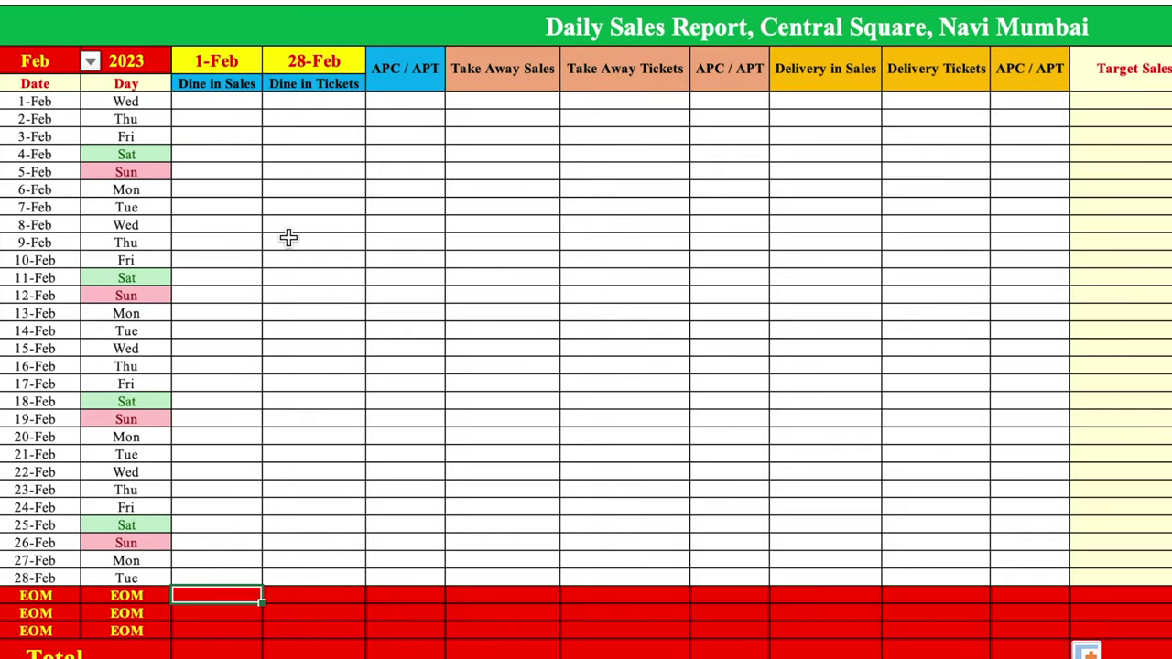
# Try entering 1000 in the Dine in Sales cell of the first EOM row, and clear the entry.
pyautogui.press('F2')
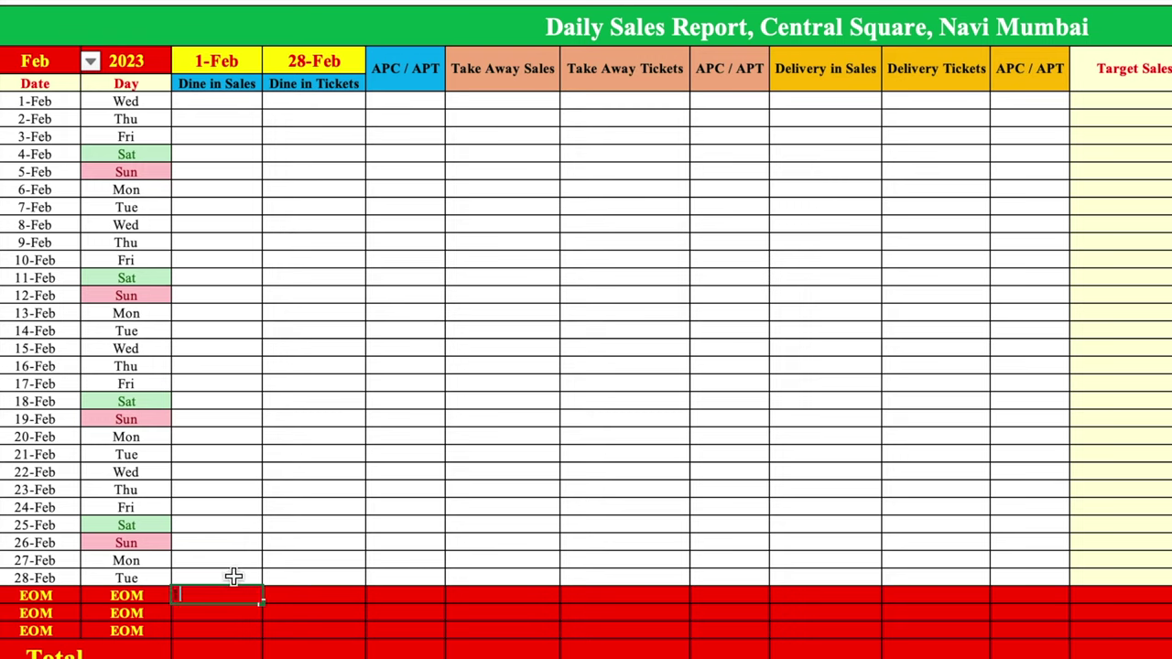
pyautogui.write('1000')
pyautogui.click(316, 525)
pyautogui.click(242, 593)
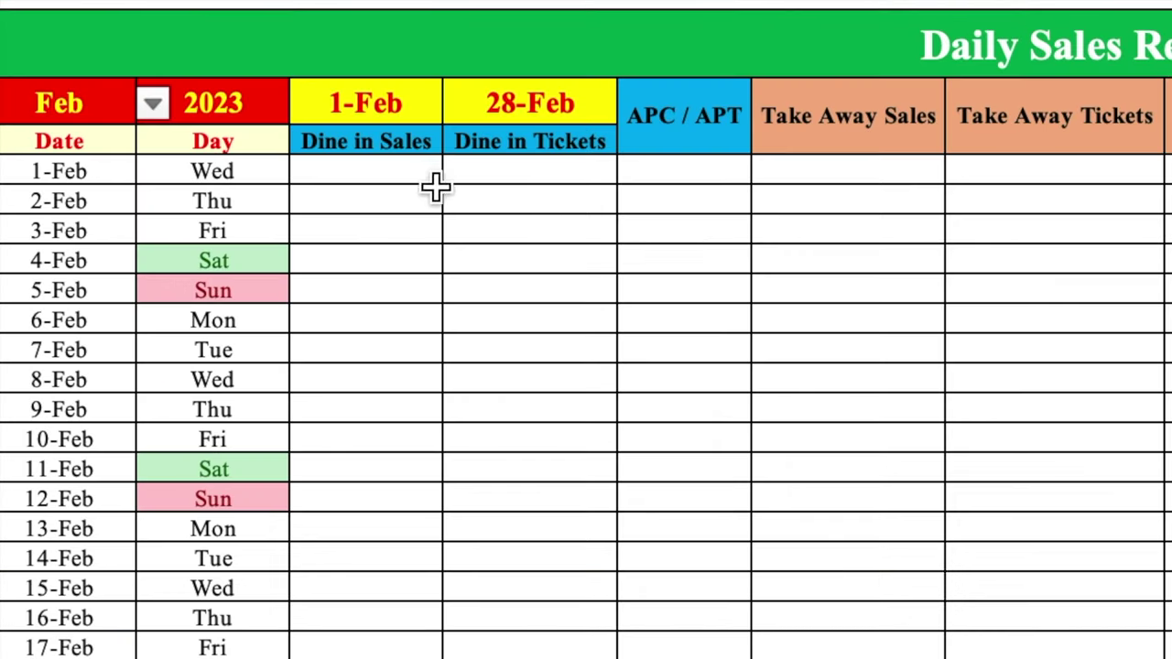
# Start a data validation rule for cell E5 that allows Custom criteria.
pyautogui.click(248, 101)
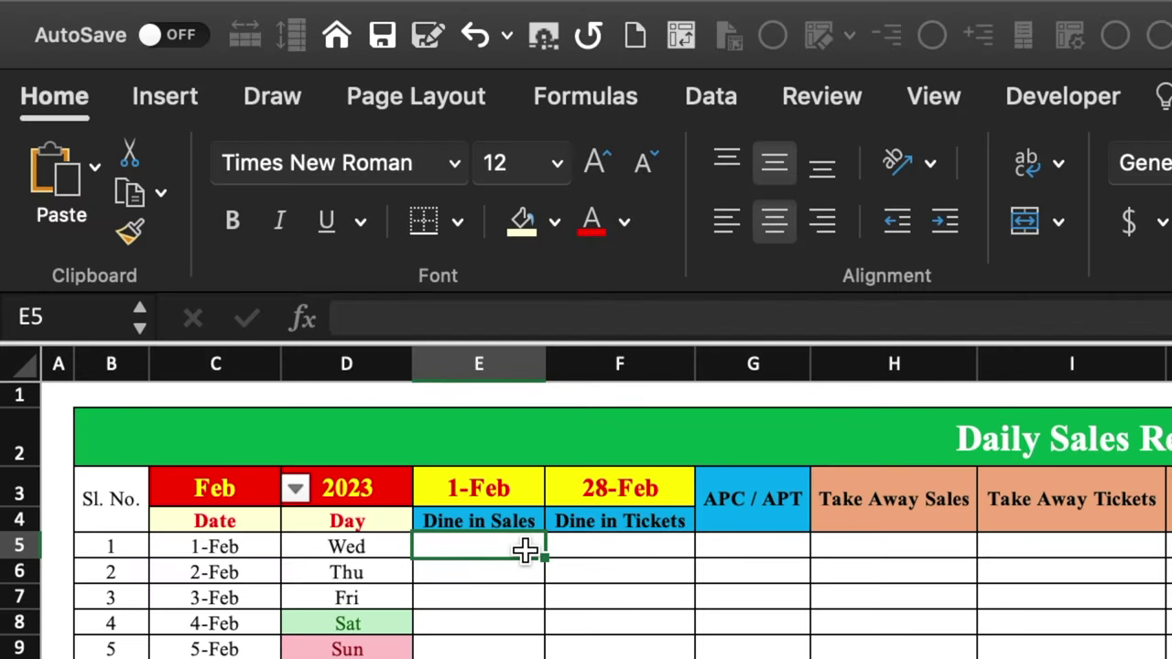
pyautogui.click(711, 96)
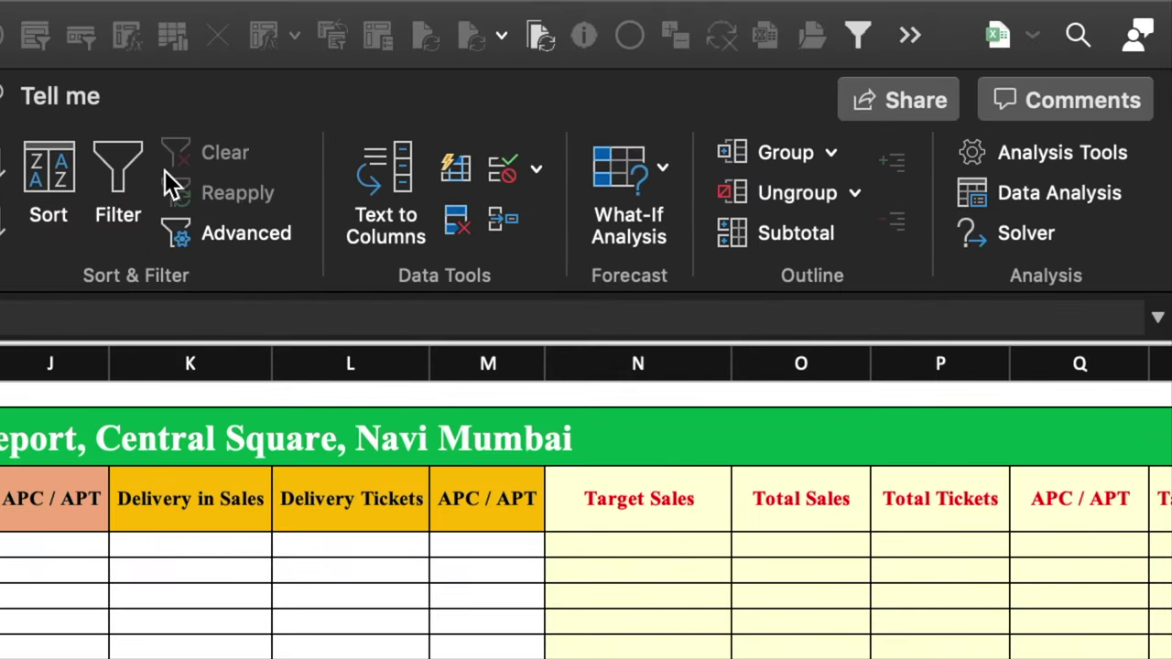
pyautogui.click(536, 170)
pyautogui.click(606, 233)
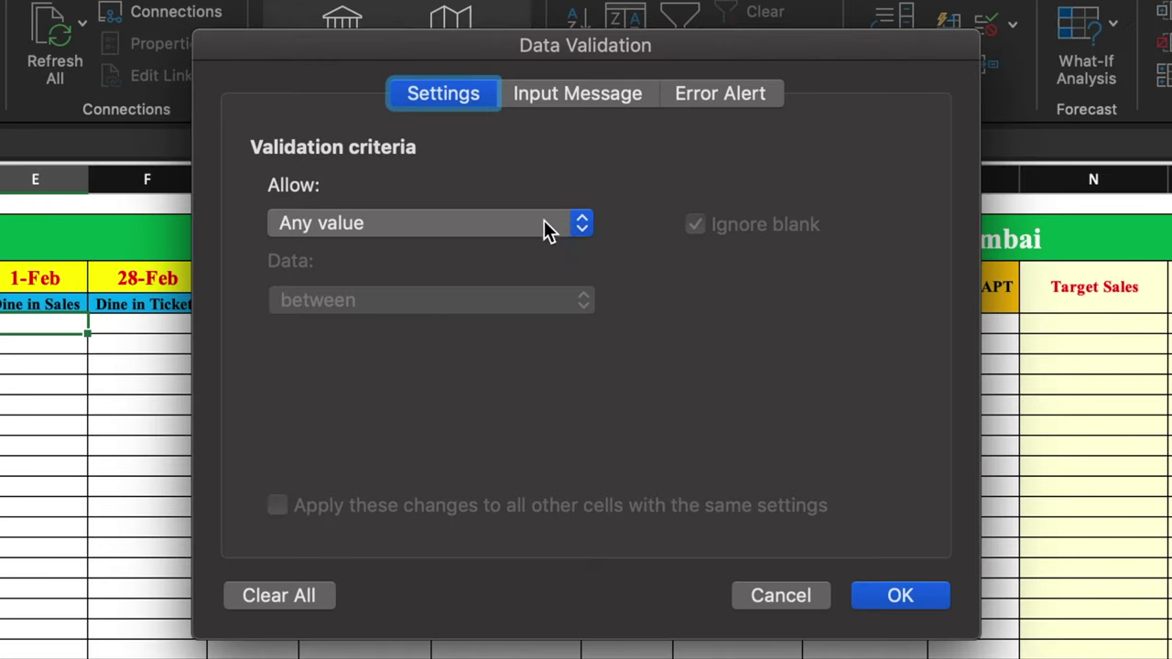
pyautogui.click(544, 222)
pyautogui.click(491, 406)
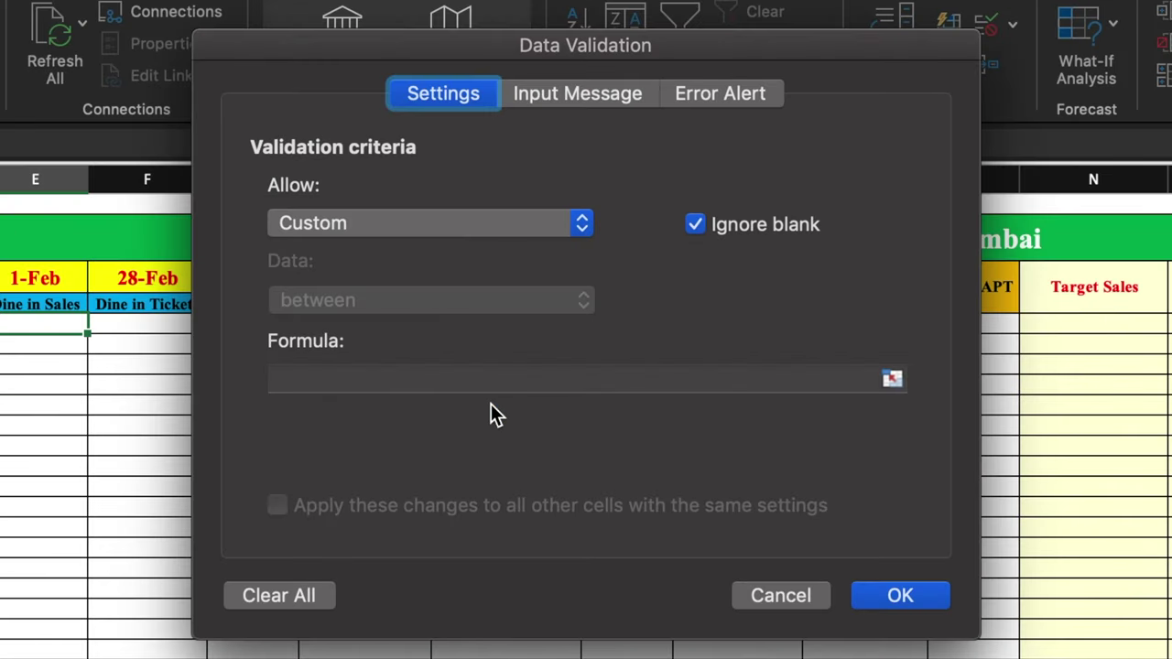
# Set the validation formula to =$D5<>"EOM", and fill cell E5 down to the last row above Total and across to column M.
pyautogui.click(463, 381)
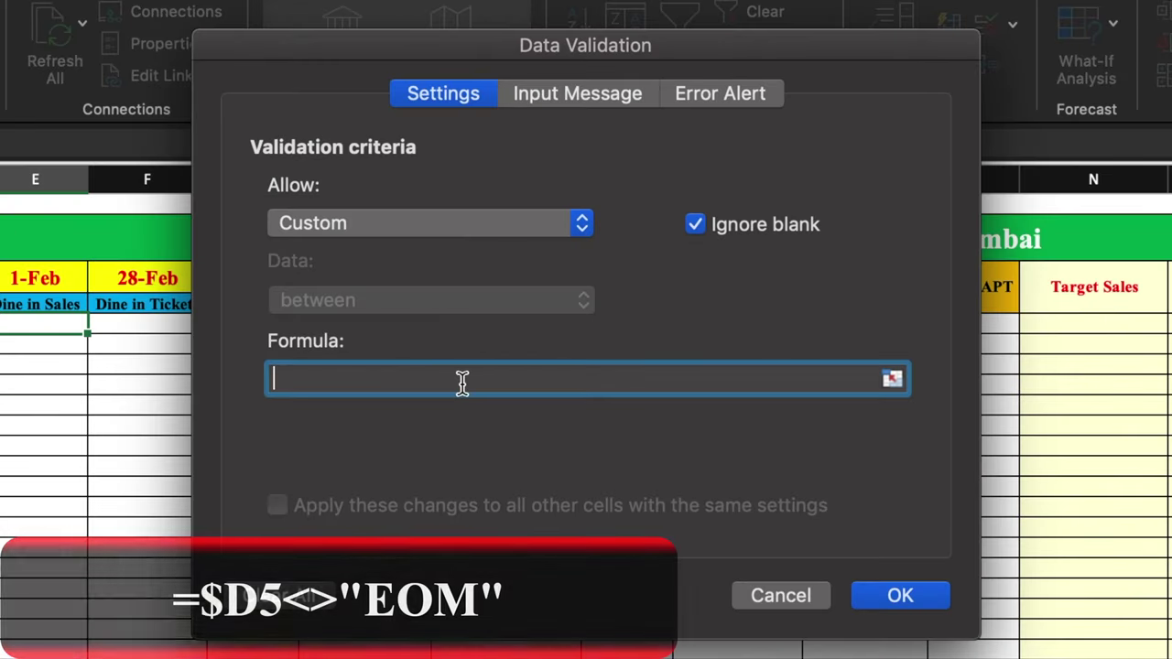
pyautogui.write('=')
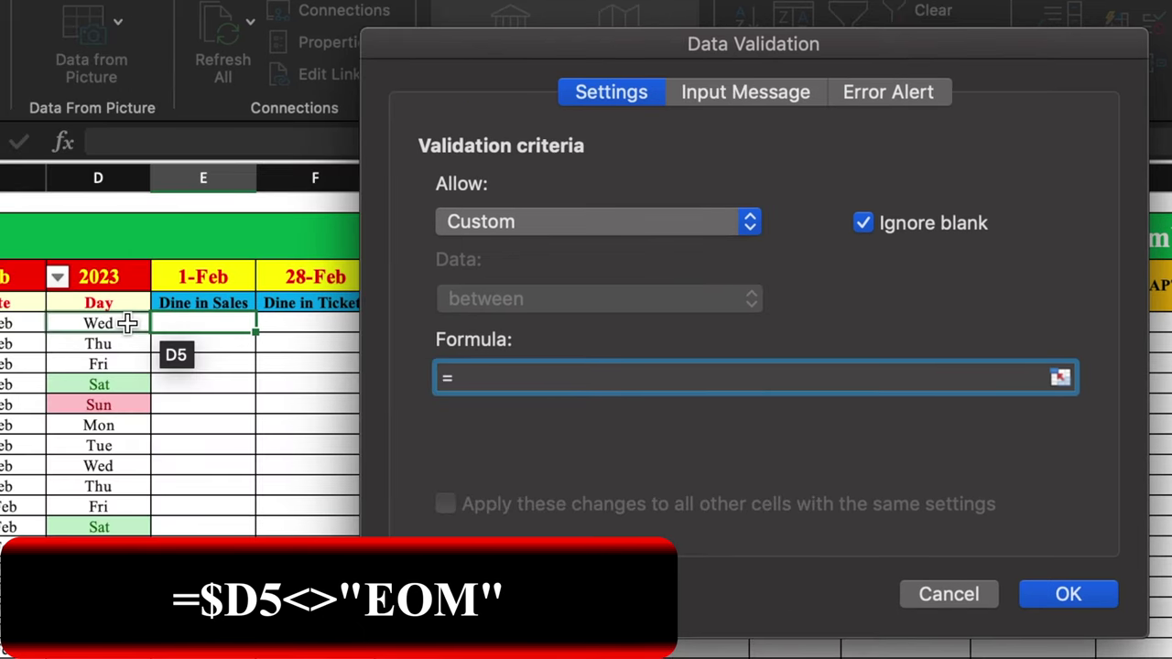
pyautogui.click(127, 324)
pyautogui.write('<>"')
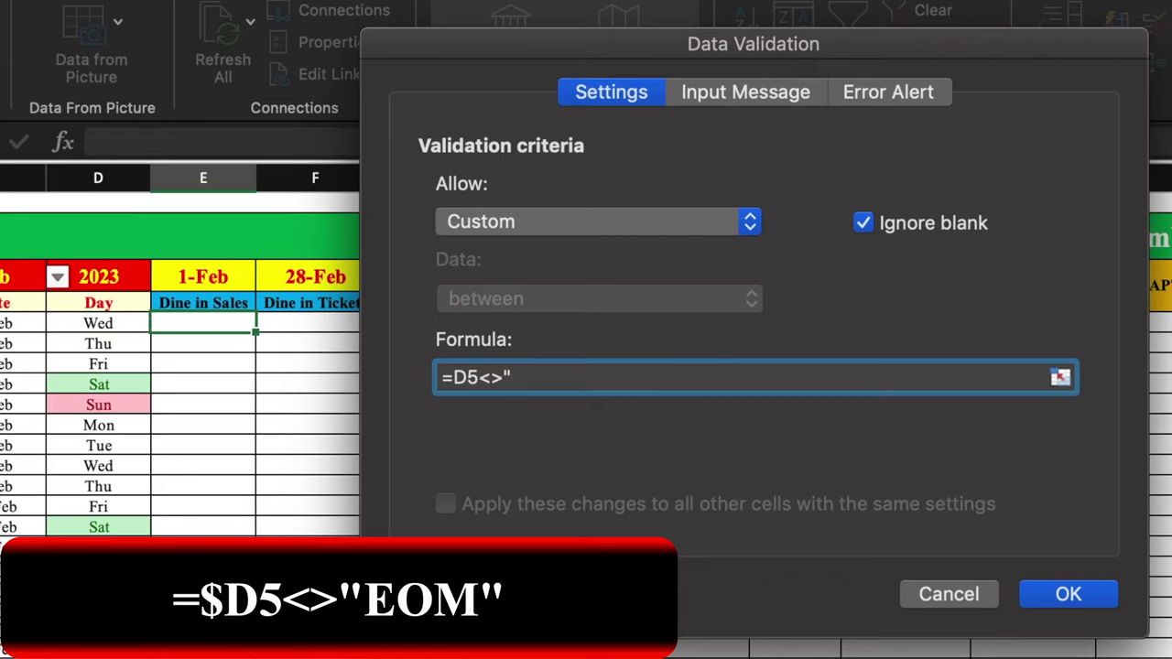
pyautogui.write('EOM"')
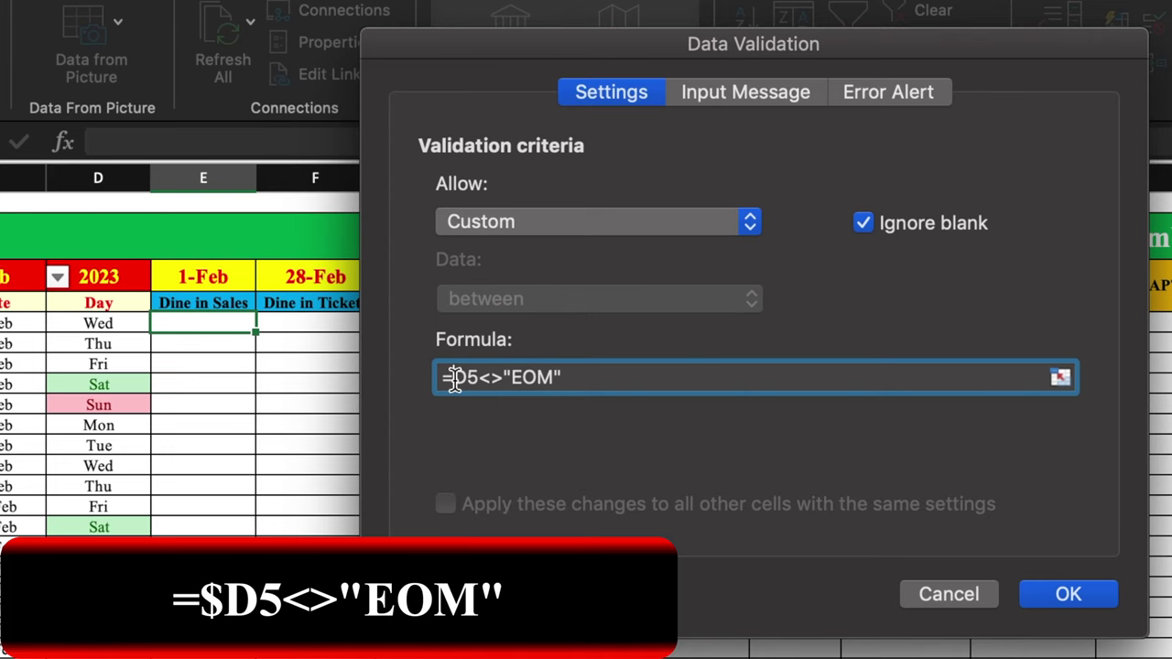
pyautogui.click(451, 378)
pyautogui.write('$')
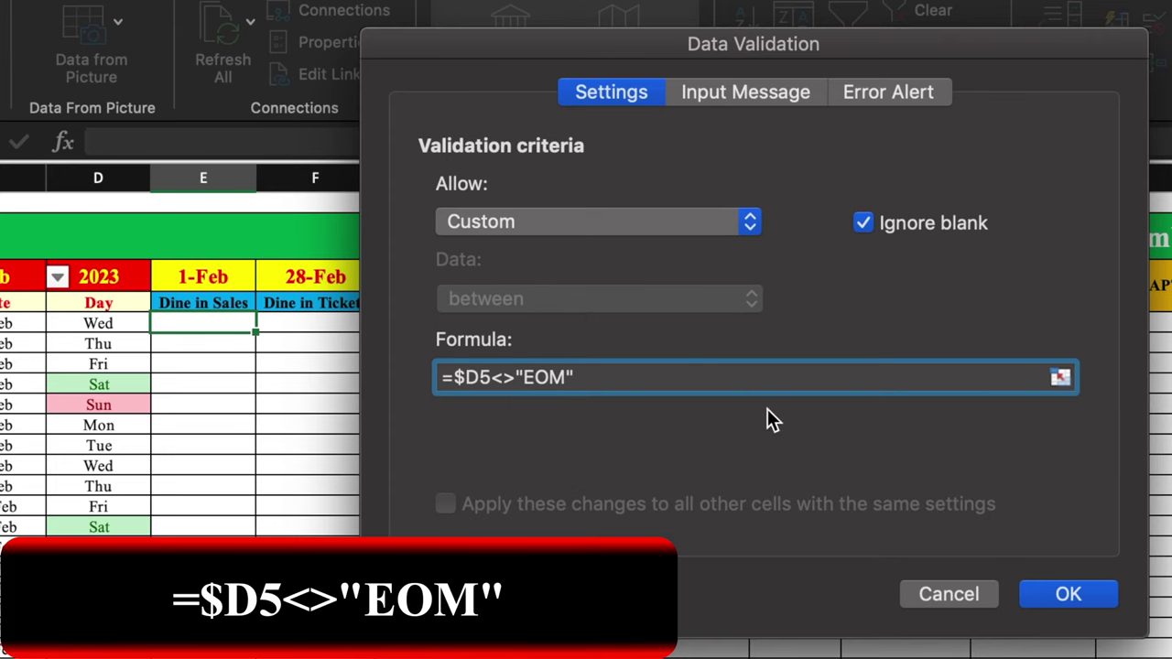
pyautogui.click(1069, 594)
pyautogui.moveTo(256, 332); pyautogui.dragTo(205, 431)
# Test the validation by entering 1000 in the first EOM row's Dine in Sales cell, and cancel the entry.
pyautogui.click(188, 573)
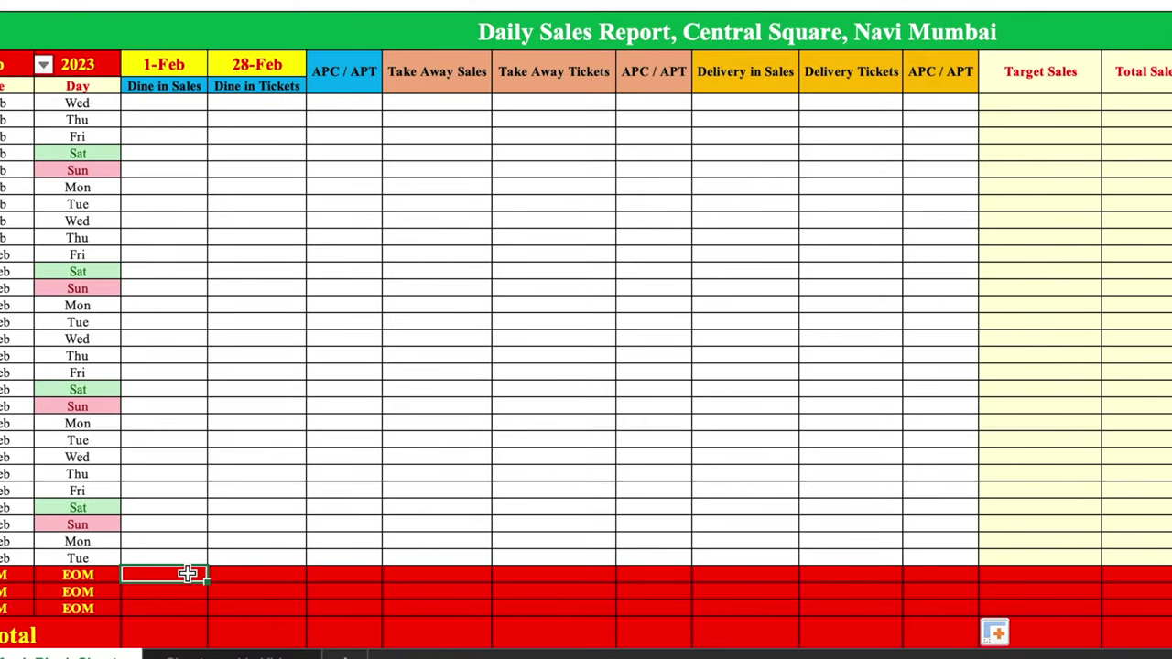
pyautogui.write('1000')
pyautogui.press('Return')
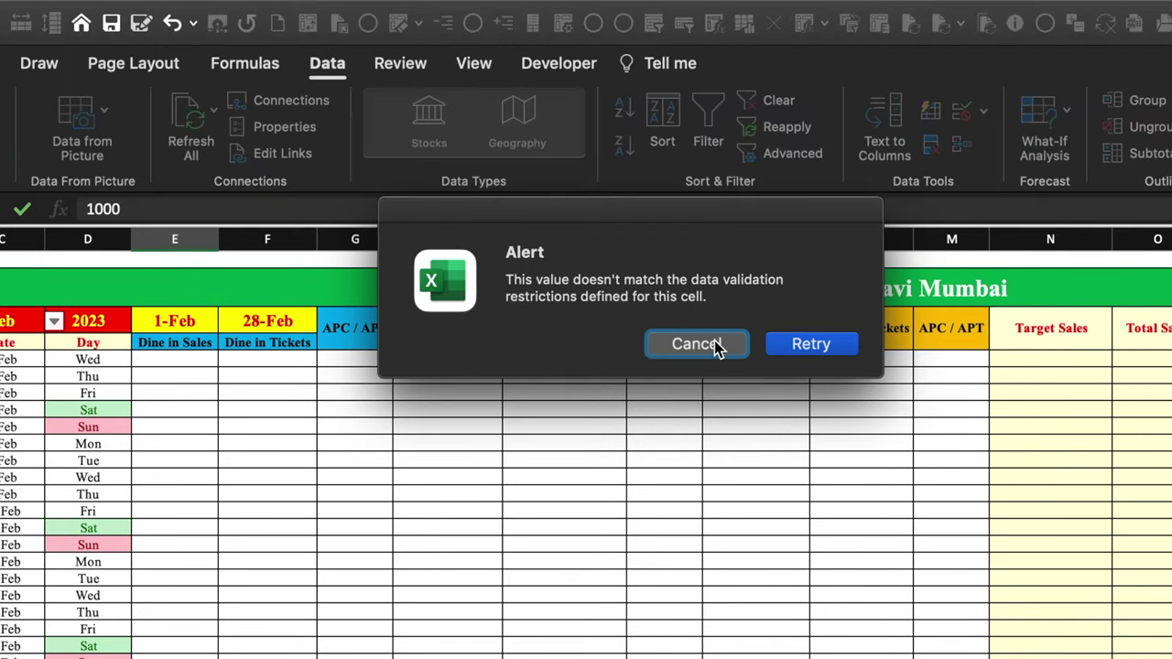
pyautogui.click(714, 346)
# Give E5's validation a Stop alert titled Stop with the message "It's End of the Month", and fill it down and across to column M.
pyautogui.click(188, 362)
pyautogui.click(957, 110)
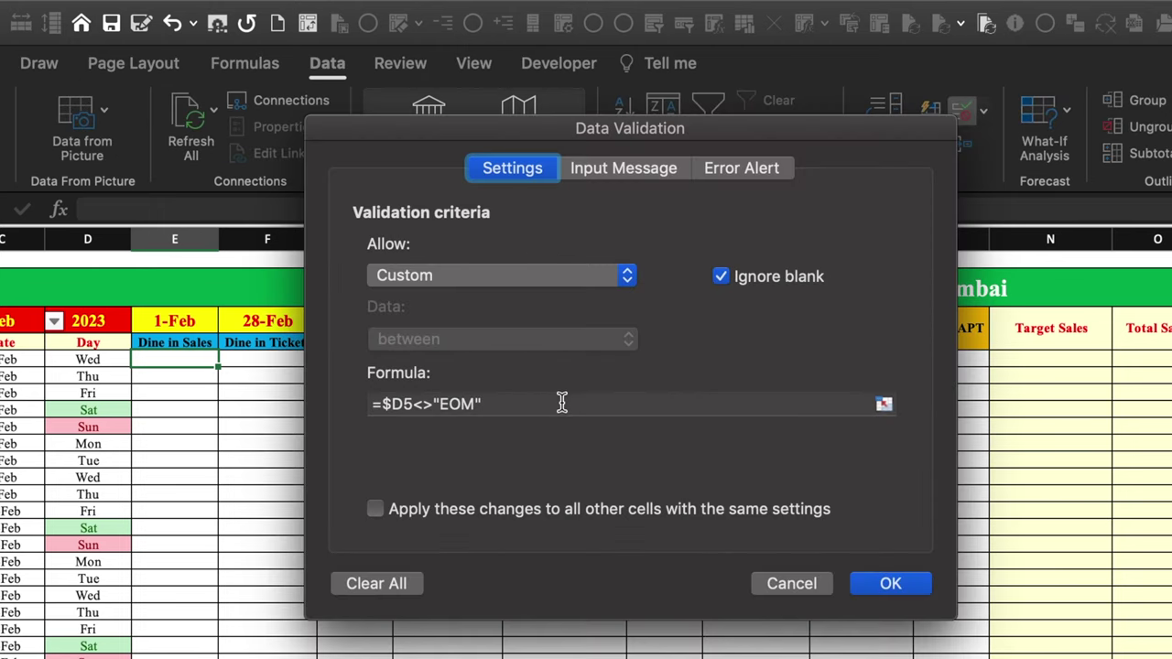
pyautogui.click(741, 169)
pyautogui.click(662, 314)
pyautogui.click(673, 371)
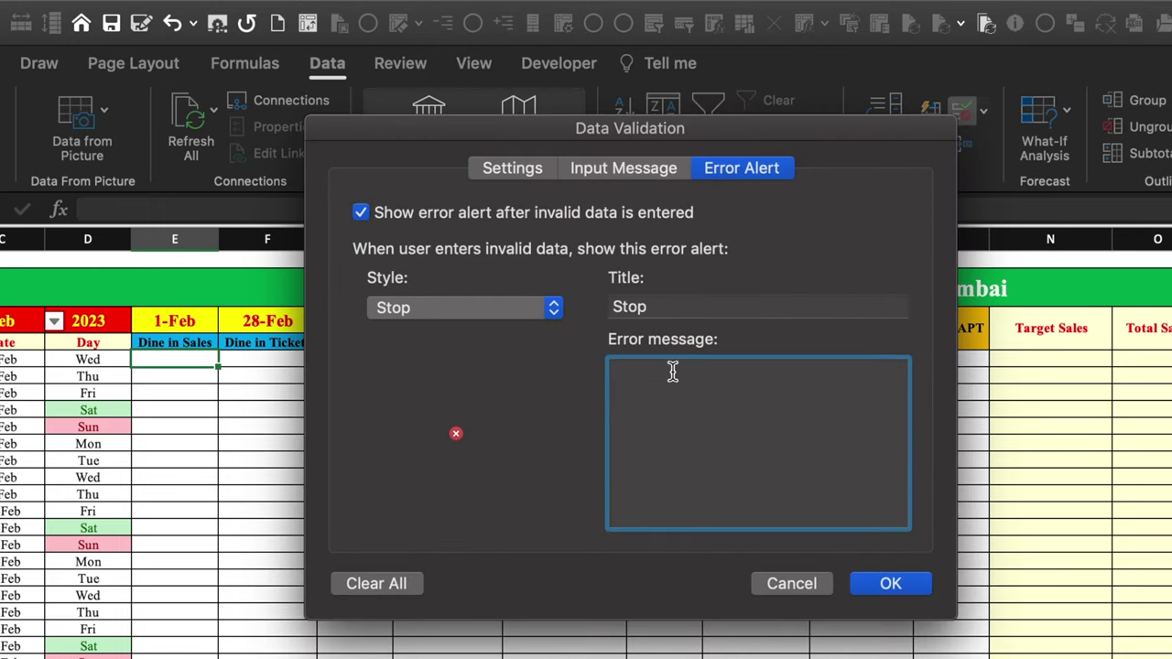
pyautogui.write("It's End of the Month")
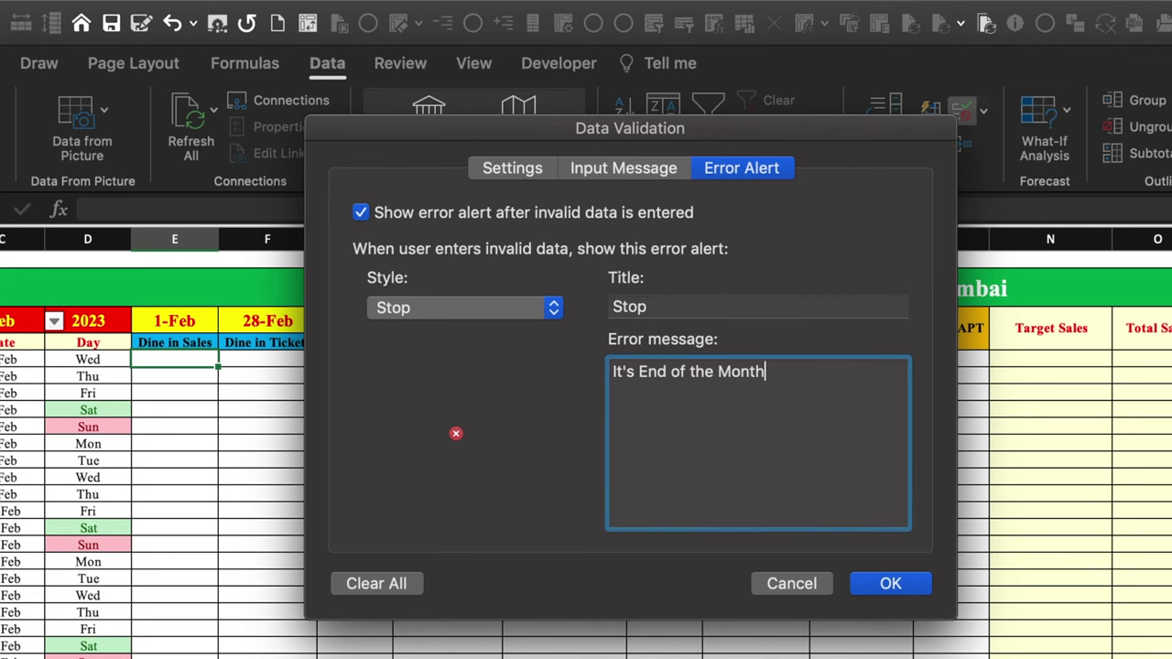
pyautogui.click(920, 584)
pyautogui.moveTo(220, 367); pyautogui.dragTo(227, 625)
pyautogui.click(204, 361)
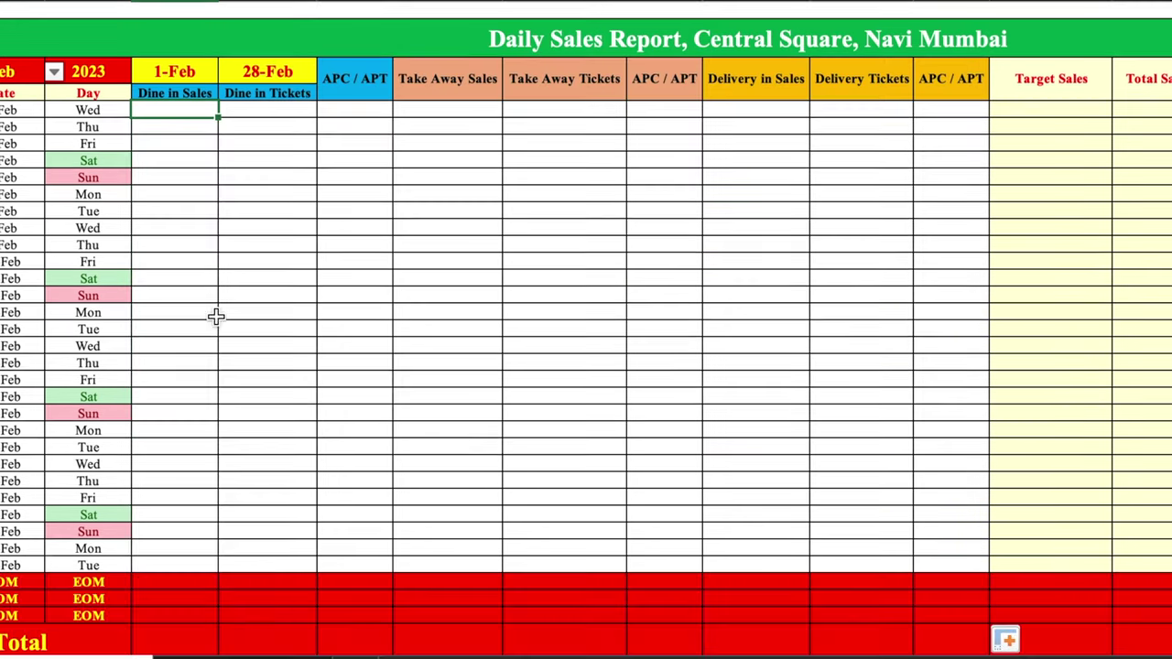
# Check the custom error alert by entering 1000 in Dine in Sales on the first EOM row, and cancel the entry.
pyautogui.click(190, 583)
pyautogui.write('1000')
pyautogui.press('Return')
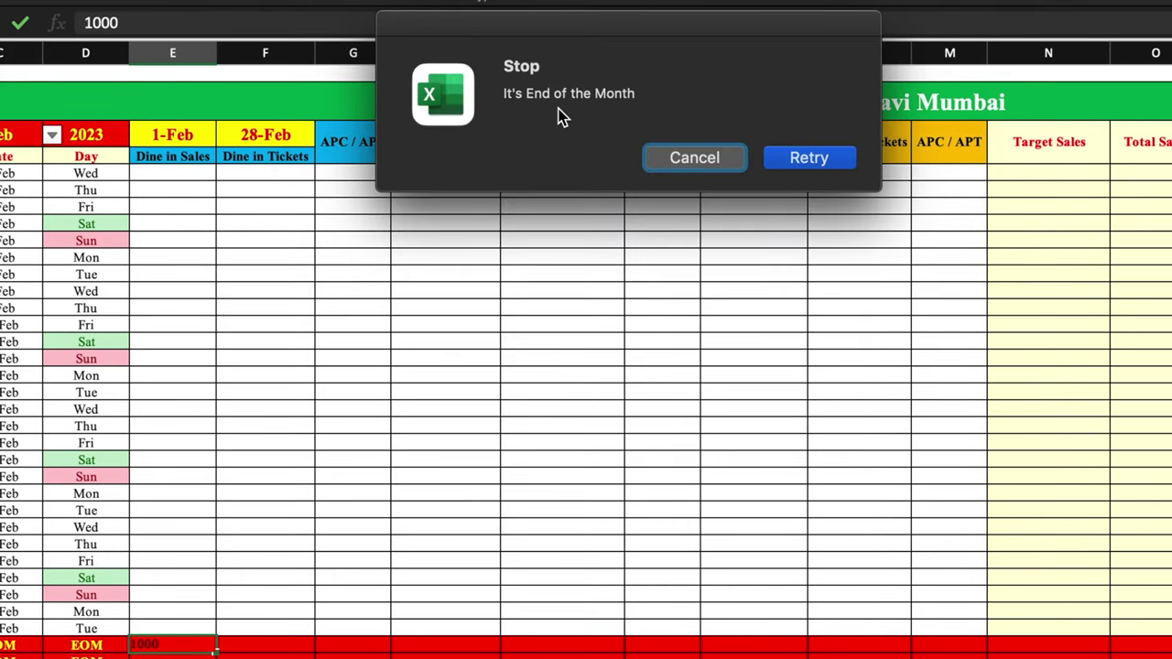
pyautogui.click(724, 157)
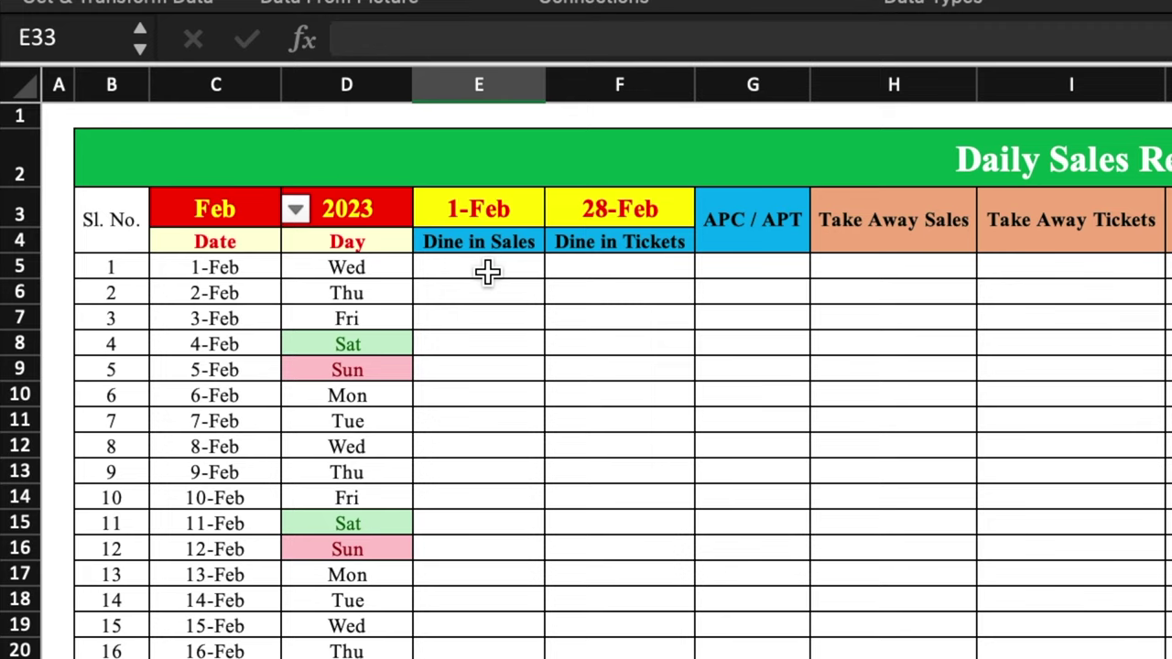
# Enter sample values for 1-Feb: 2000 in Dine in Sales and 10 in Dine in Tickets.
pyautogui.click(487, 271)
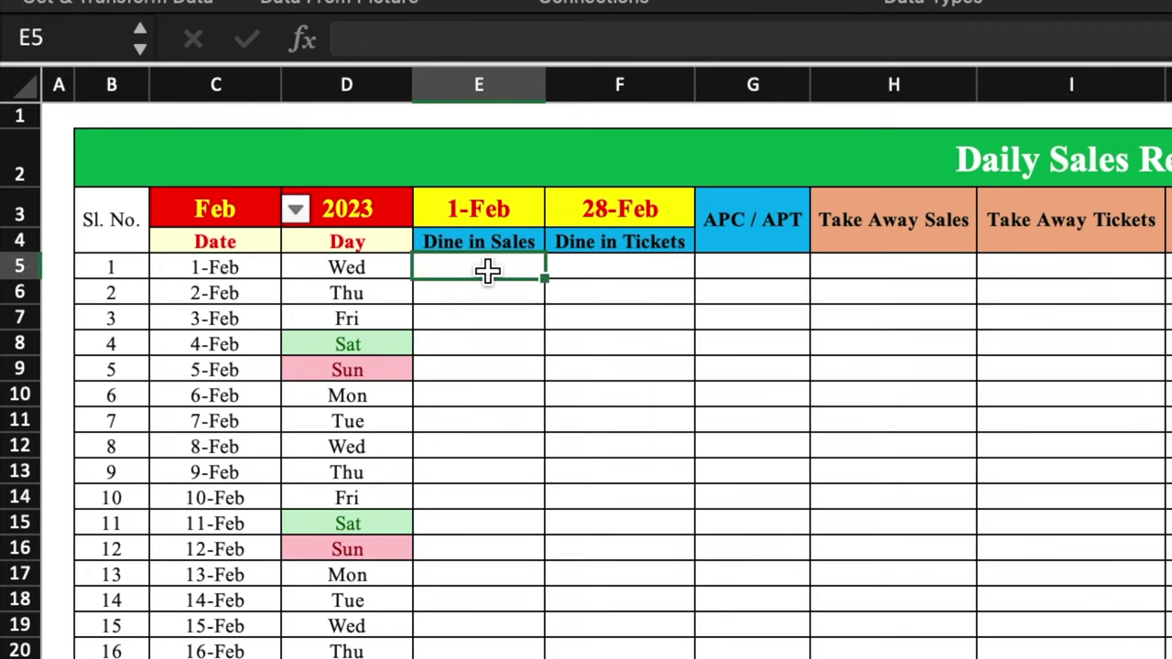
pyautogui.write('2000')
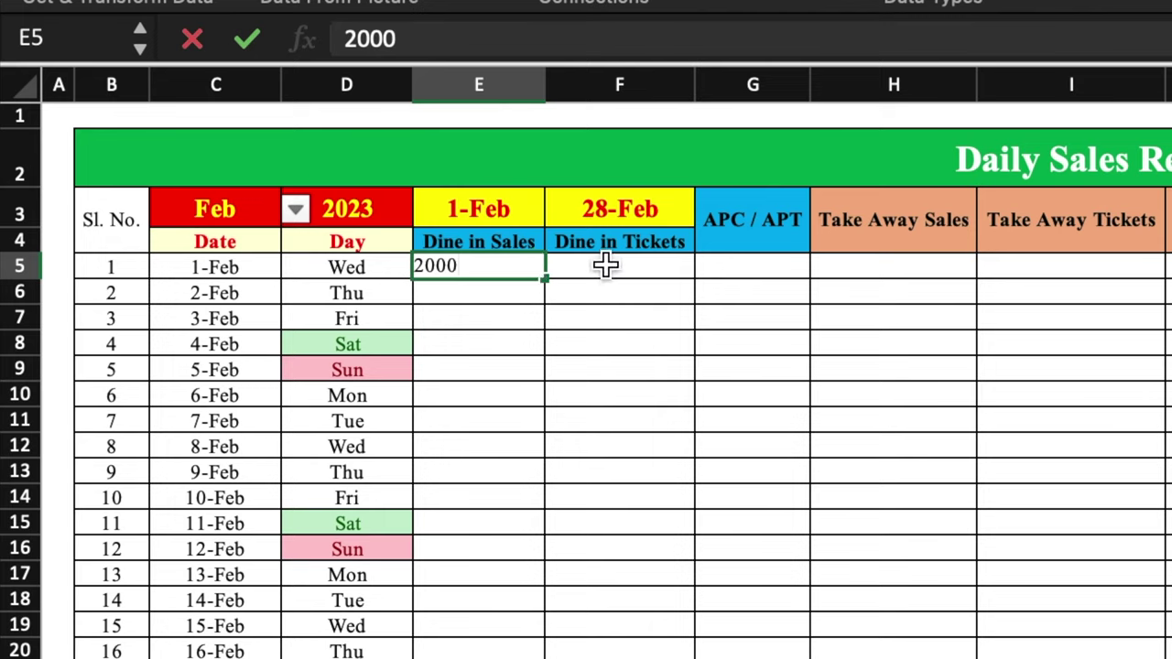
pyautogui.click(606, 264)
pyautogui.write('10')
# Calculate the dine-in APC / APT in G5 with =E5/F5, and fill the formula down the column.
pyautogui.click(754, 266)
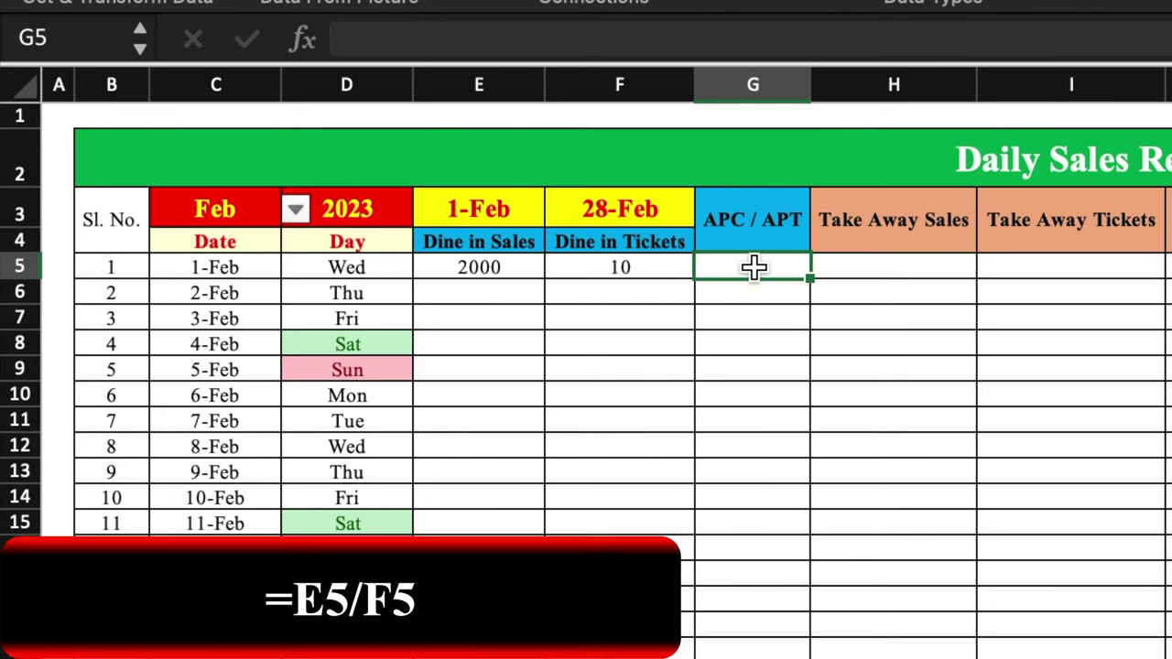
pyautogui.write('=')
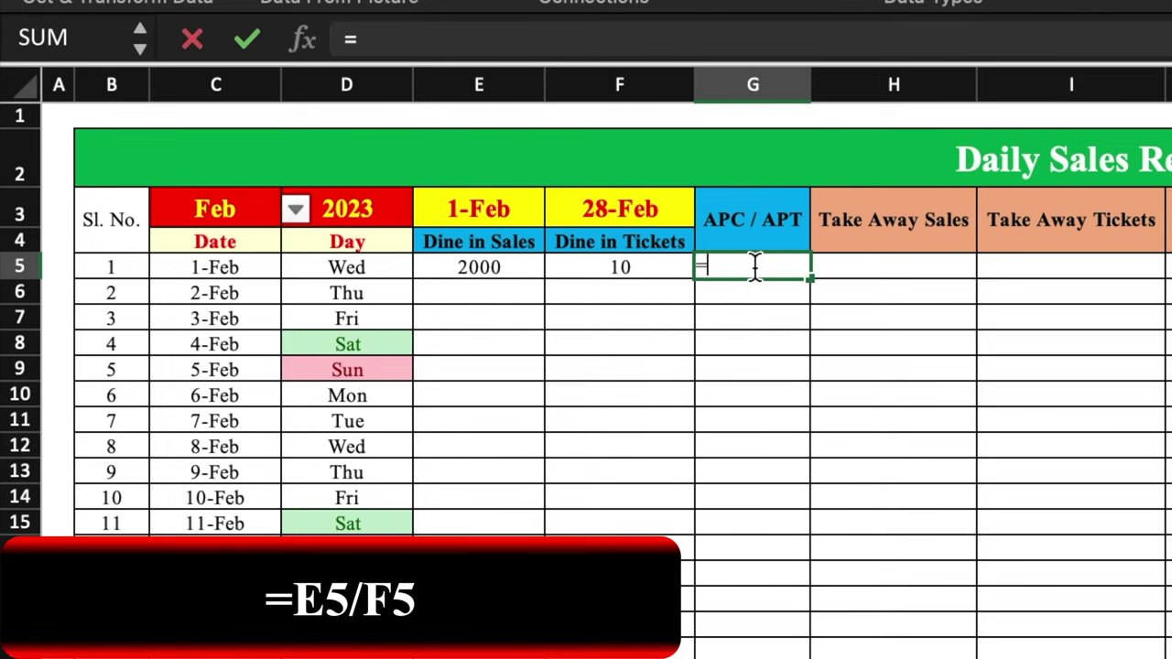
pyautogui.click(465, 266)
pyautogui.write('/')
pyautogui.click(622, 267)
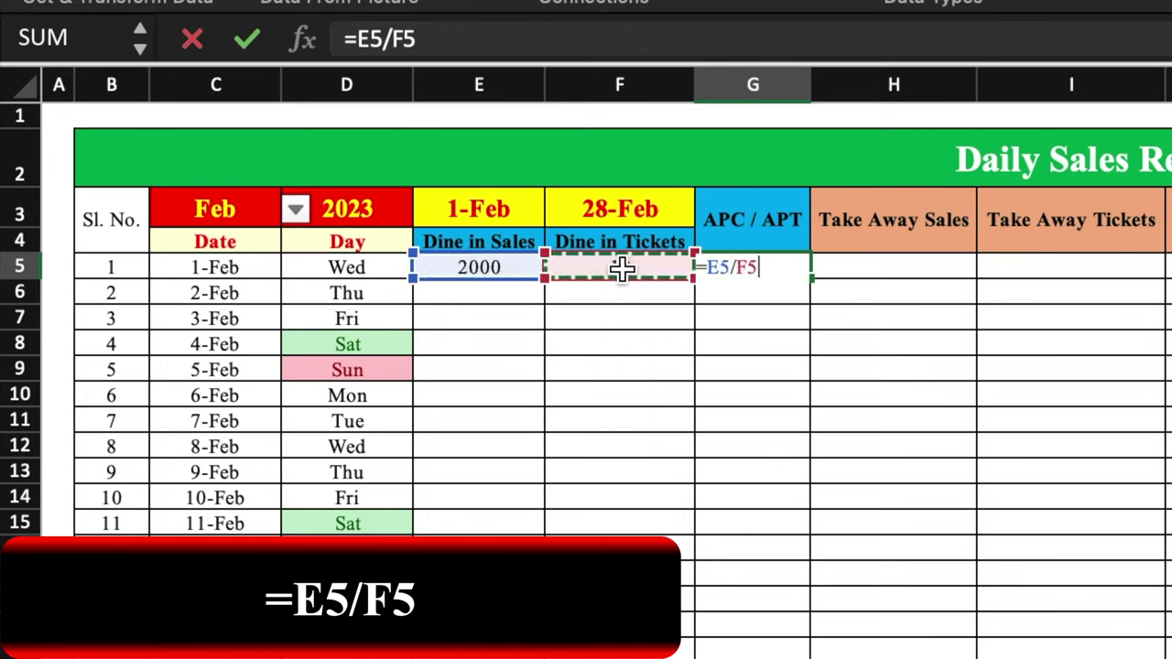
pyautogui.press('Return')
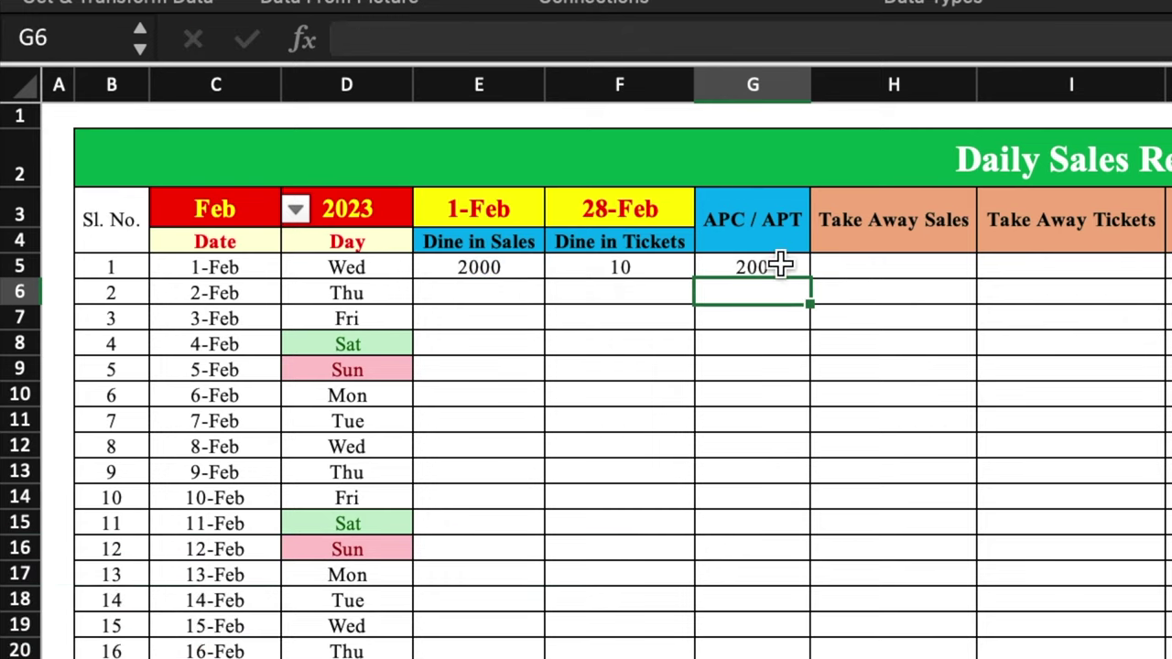
pyautogui.click(780, 264)
pyautogui.moveTo(812, 280); pyautogui.dragTo(804, 655)
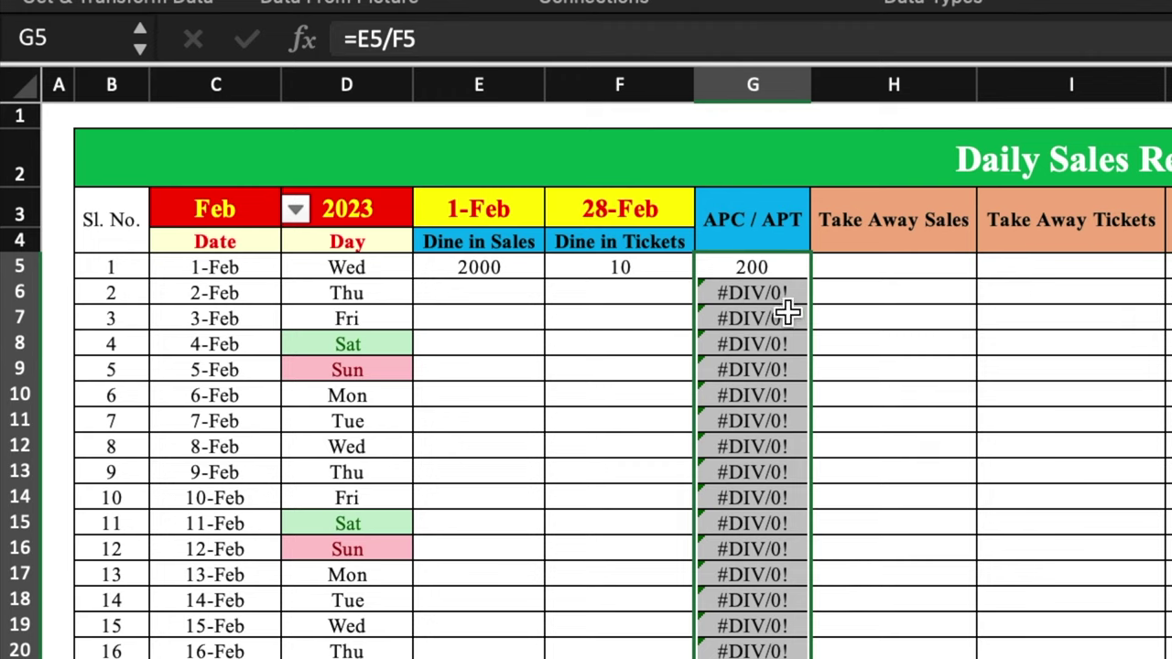
# Change the G5 formula to =IF(E5=0,"",E5/F5) so that it returns blank when there are no sales.
pyautogui.click(767, 265)
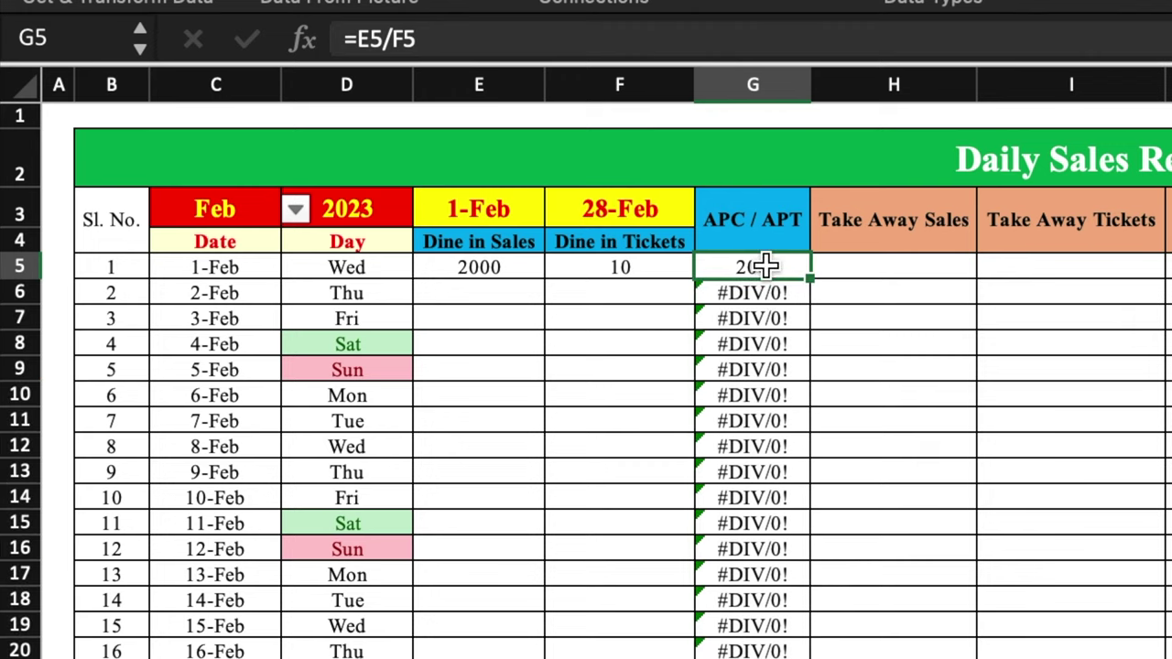
pyautogui.click(362, 42)
pyautogui.press('Return')
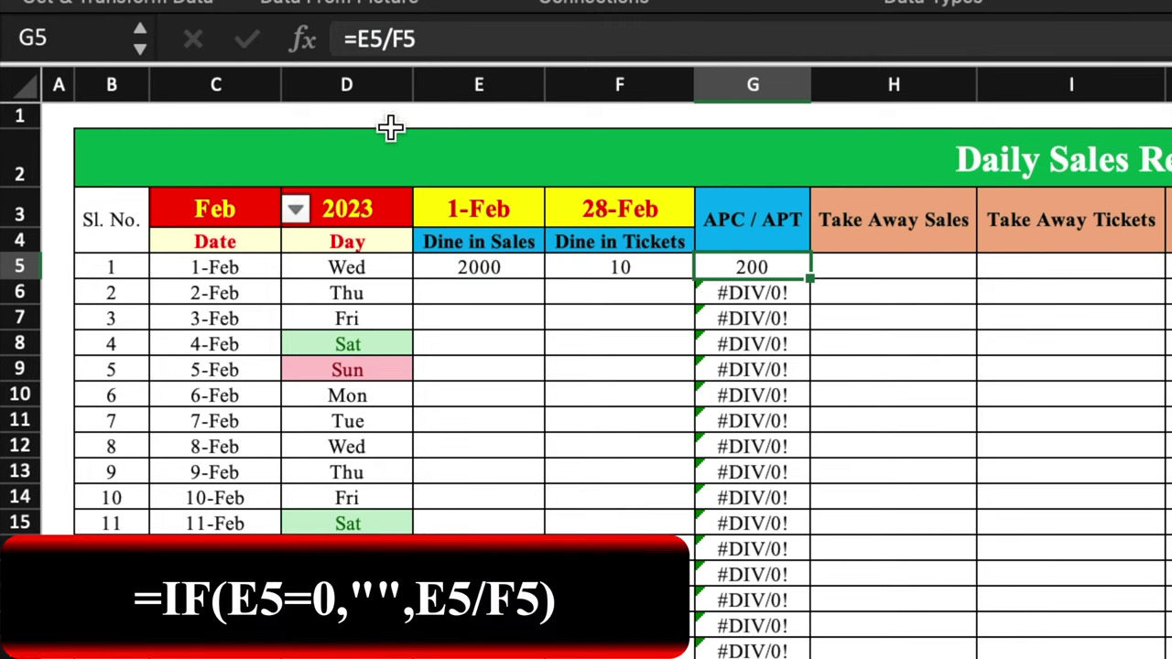
pyautogui.click(358, 50)
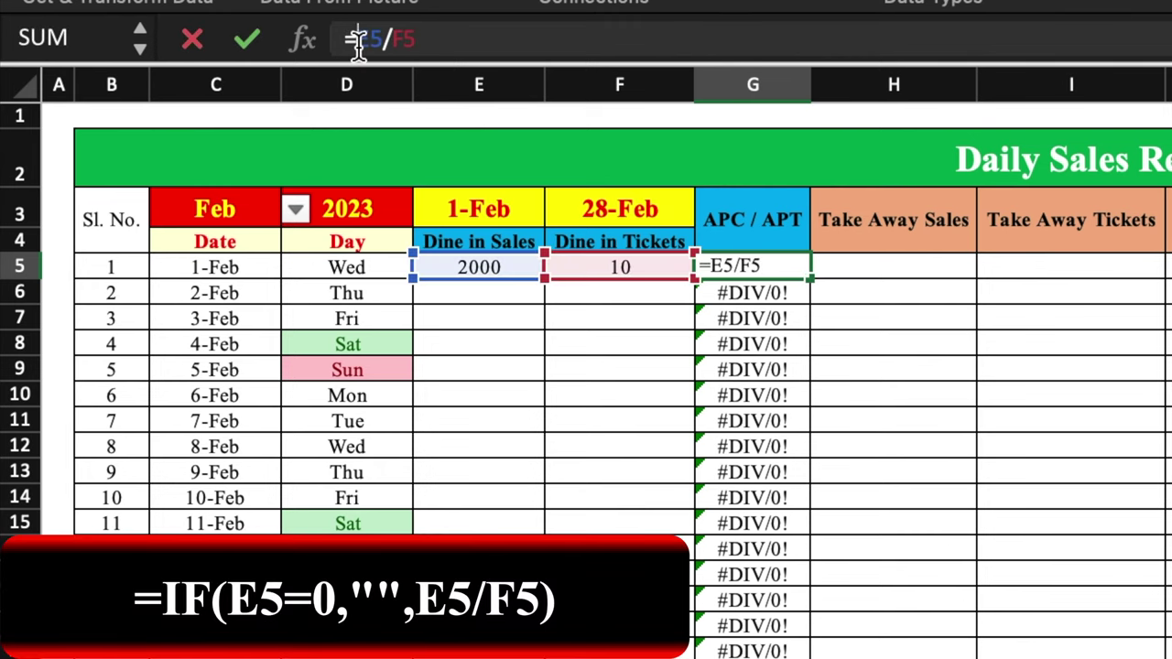
pyautogui.write('if(')
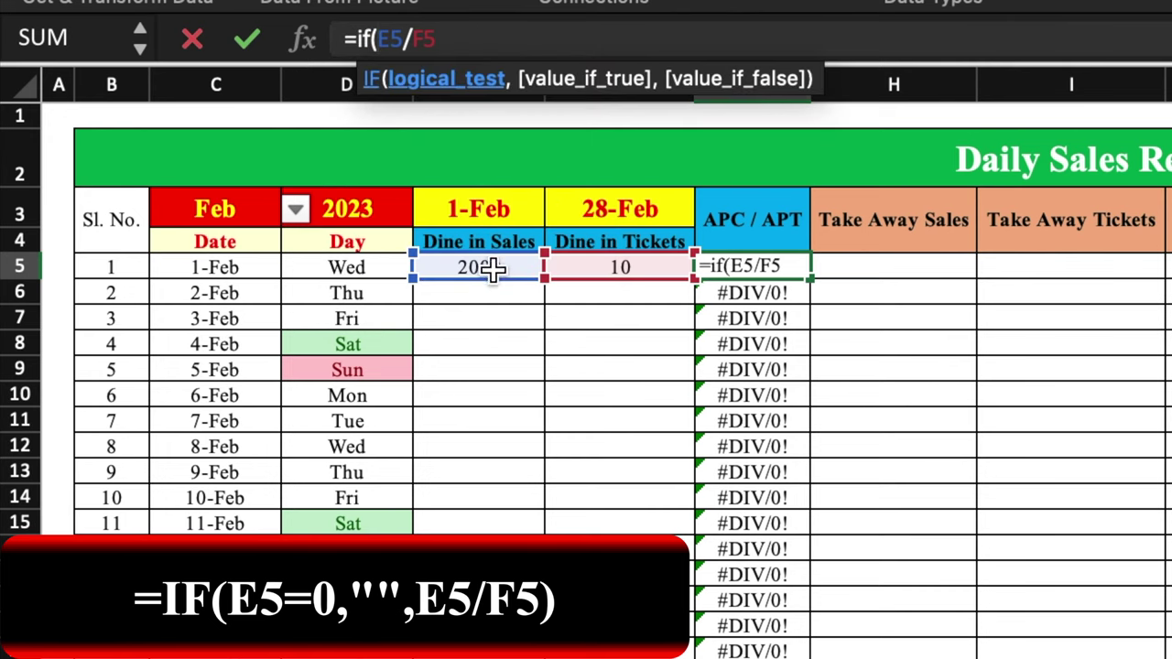
pyautogui.click(493, 266)
pyautogui.write('=')
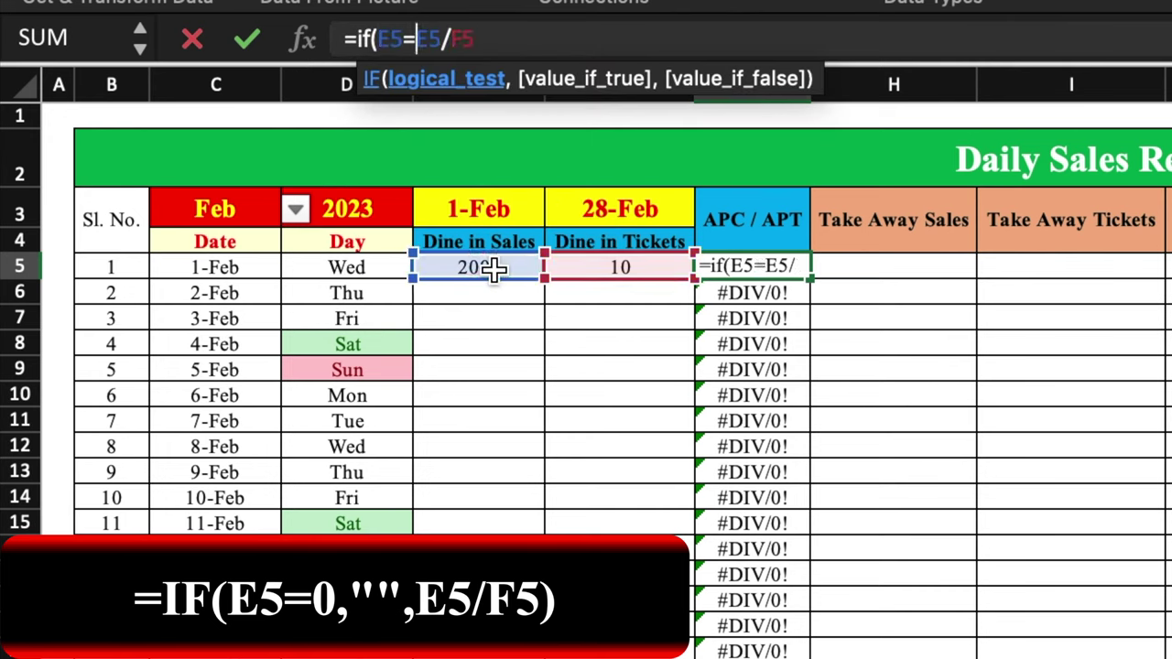
pyautogui.write('0')
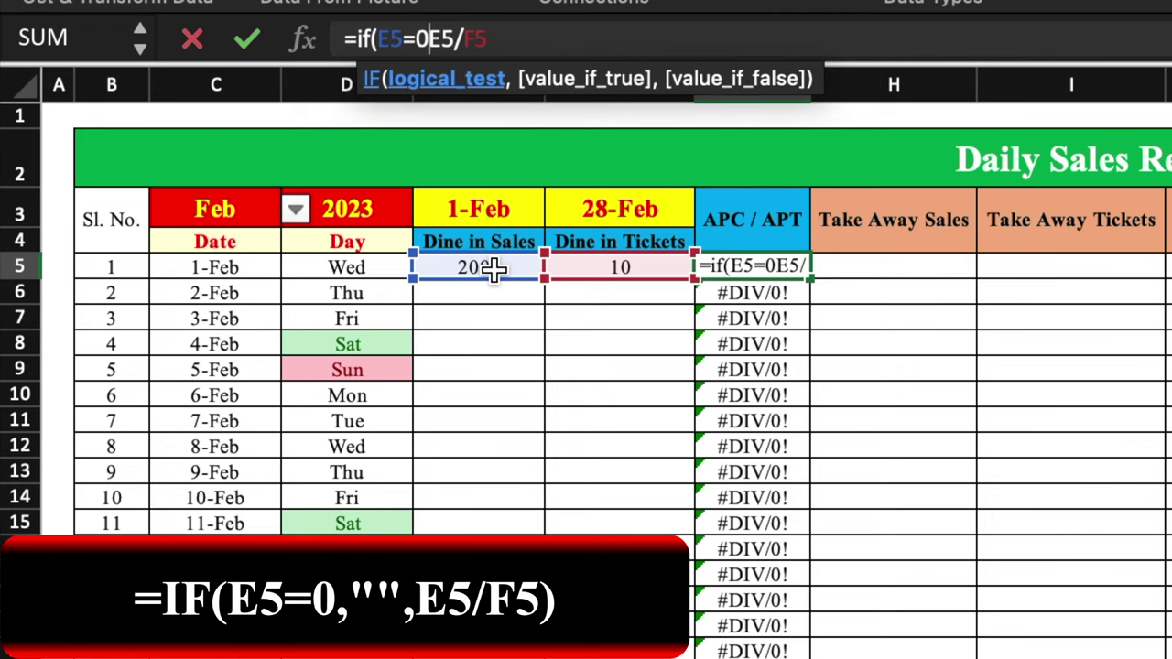
pyautogui.write(',"')
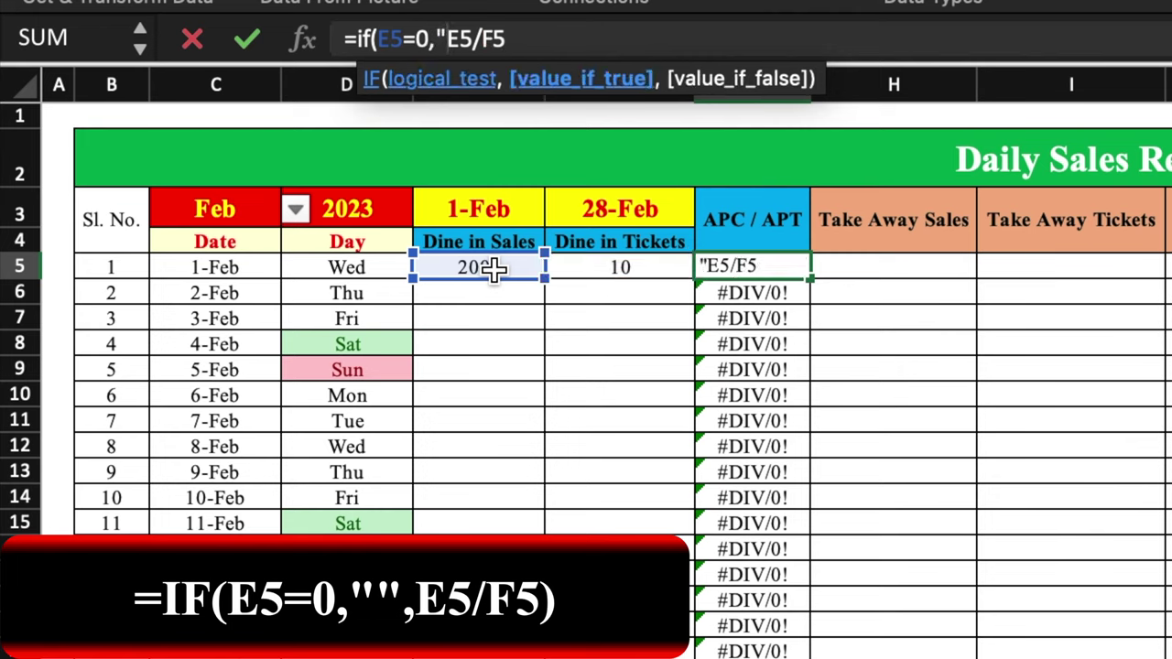
pyautogui.write('",E5/F5')
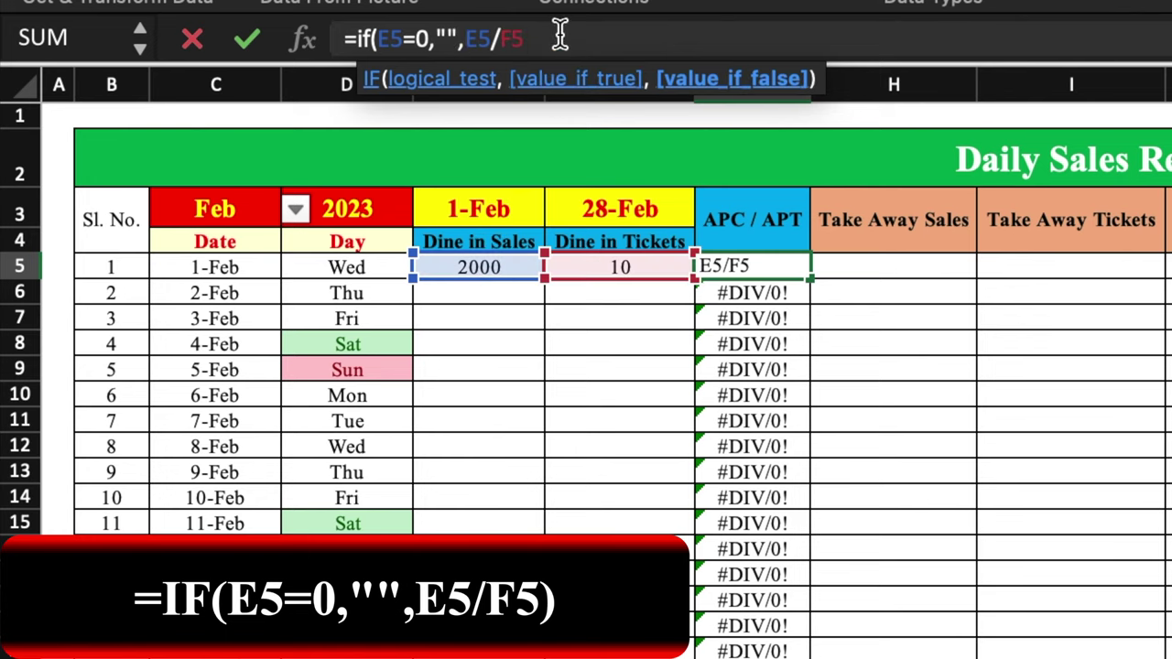
pyautogui.write(')')
pyautogui.press('Return')
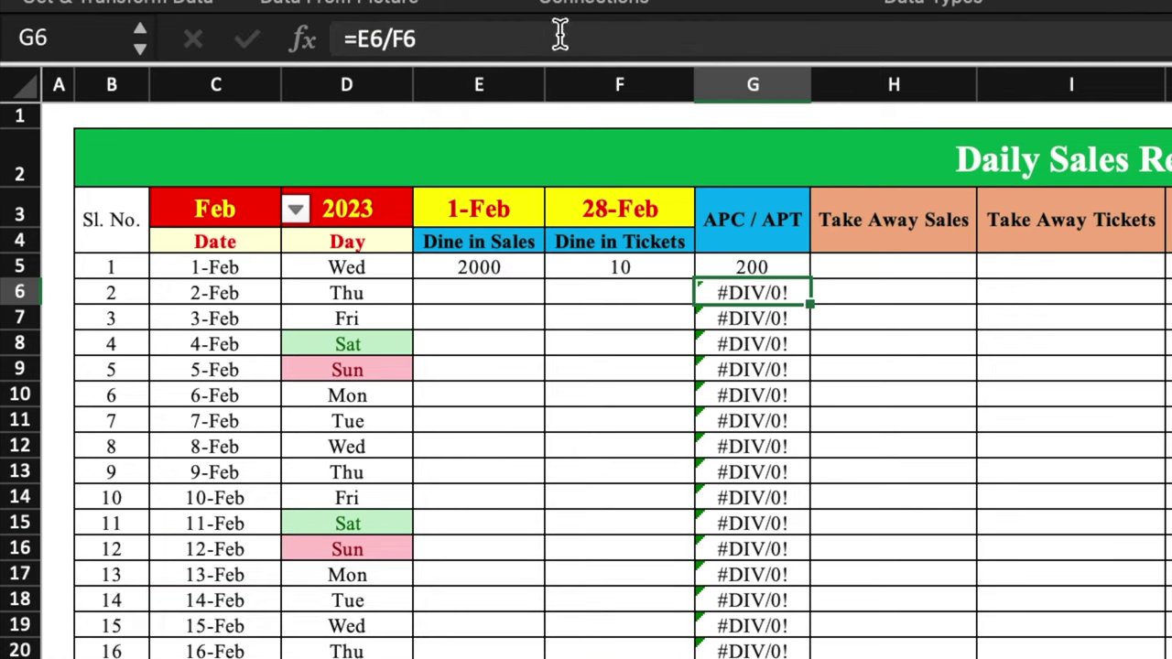
# Fill the revised G5 formula down the dine-in APC / APT column to replace the old division formulas.
pyautogui.click(774, 268)
pyautogui.moveTo(809, 277); pyautogui.dragTo(812, 652)
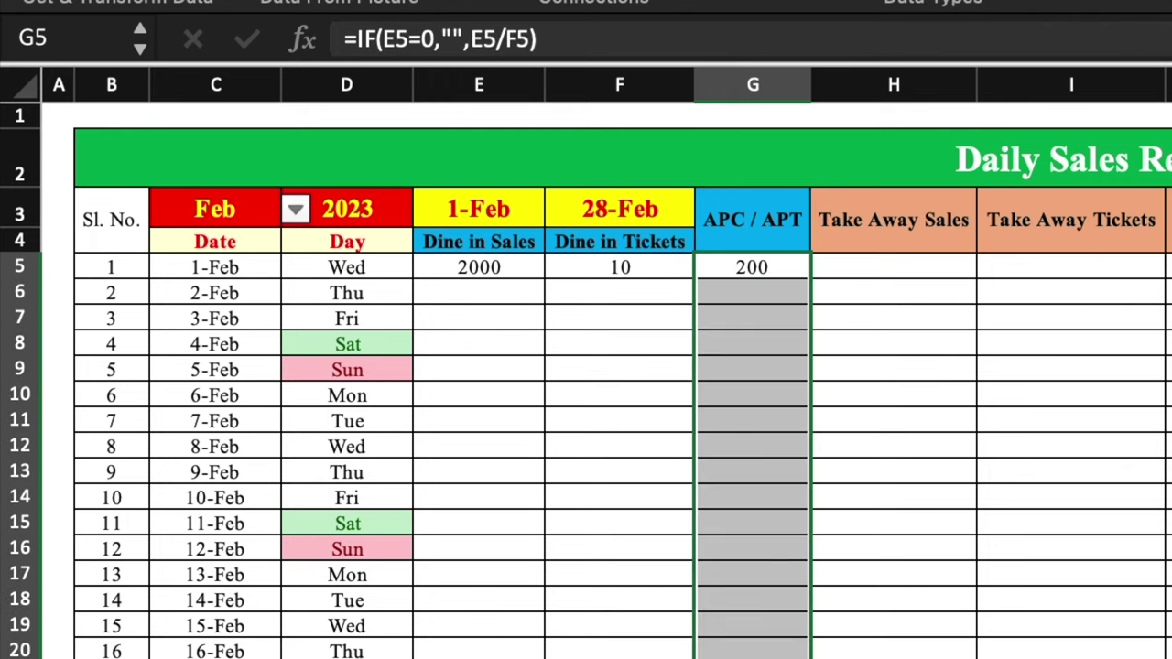
pyautogui.click(760, 293)
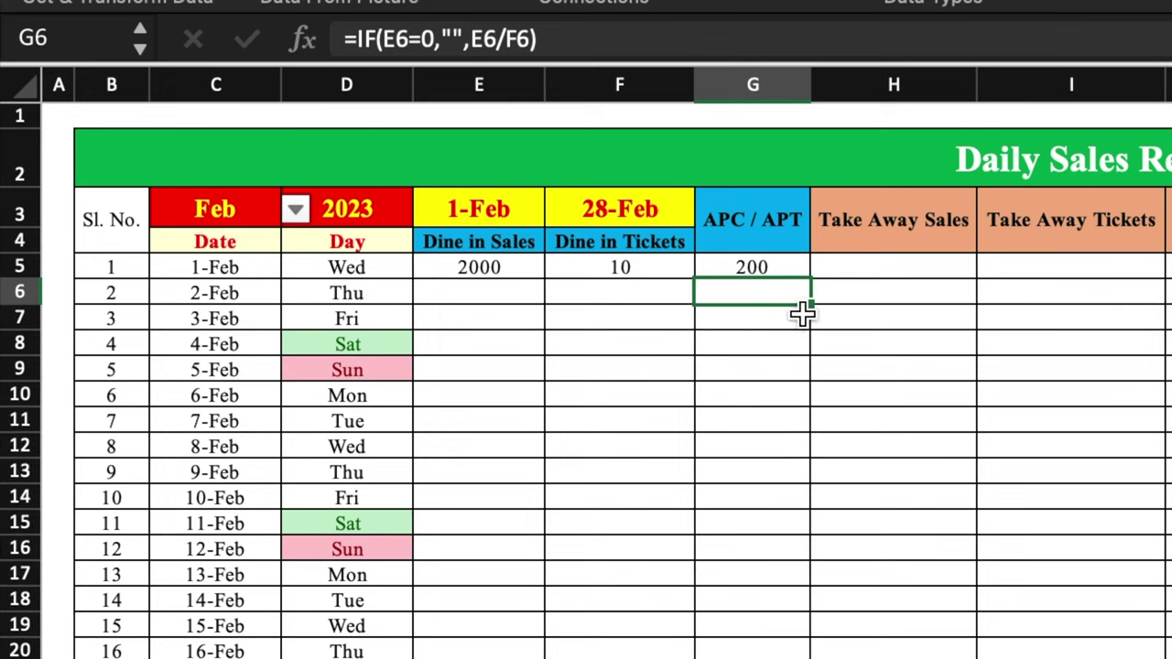
# Test the formula with 4000 in Dine in Sales and 20 in Dine in Tickets for 2-Feb, and clear the sample entries in both rows.
pyautogui.click(488, 293)
pyautogui.write('400')
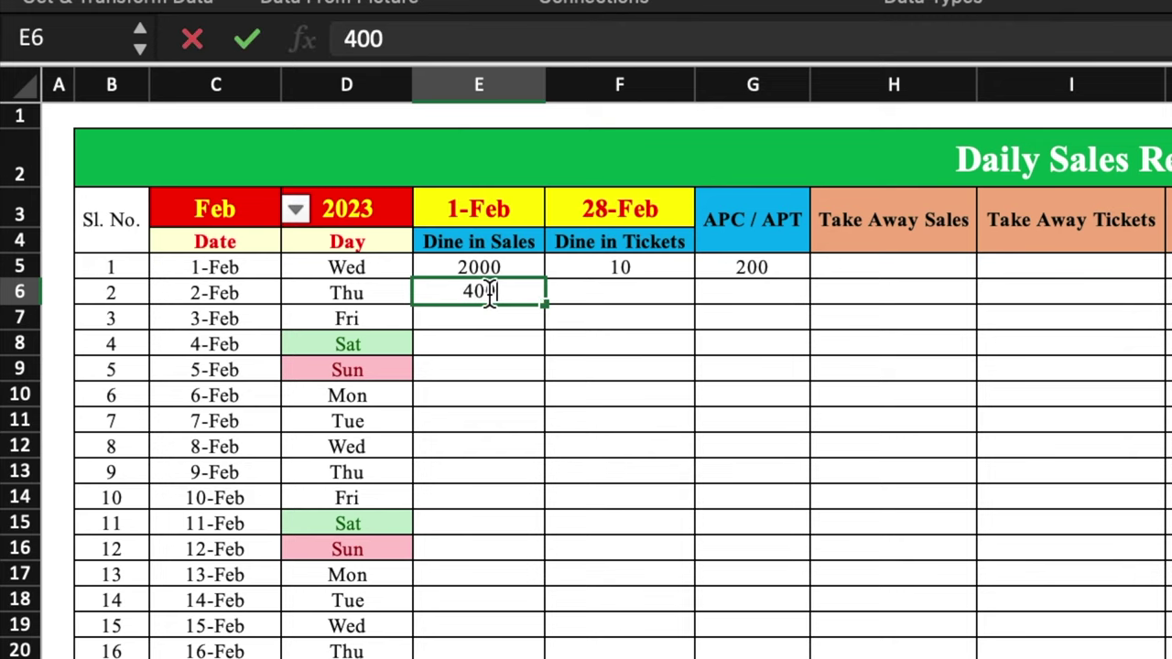
pyautogui.write('0')
pyautogui.press('Tab')
pyautogui.write('20')
pyautogui.click(665, 362)
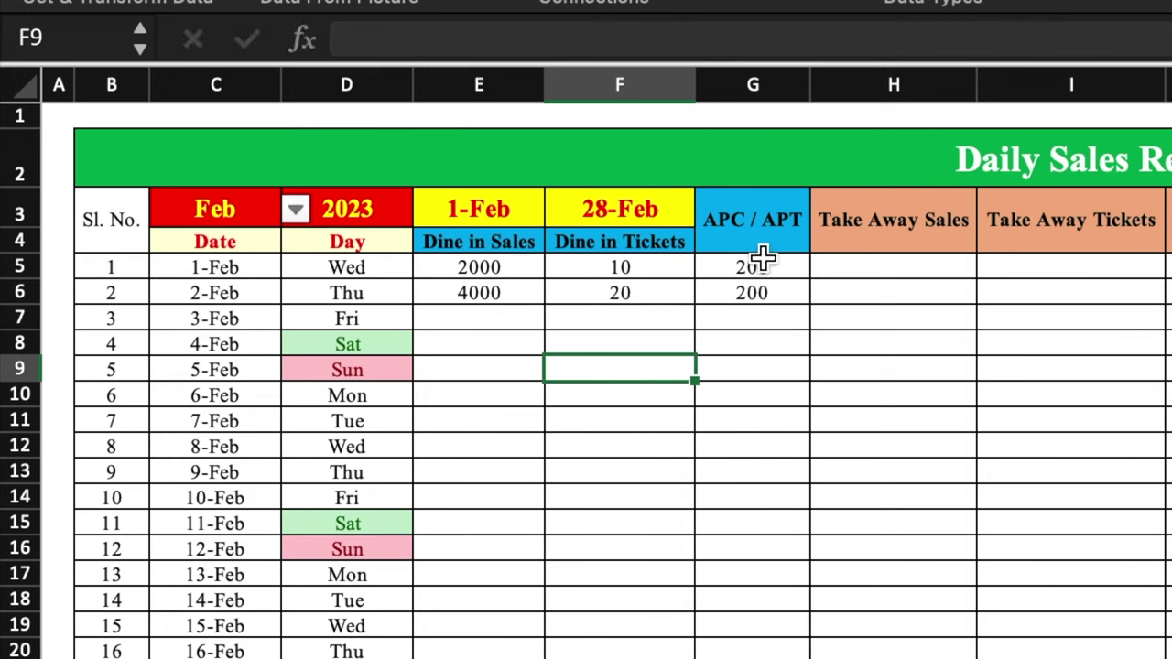
pyautogui.moveTo(482, 269); pyautogui.dragTo(607, 308)
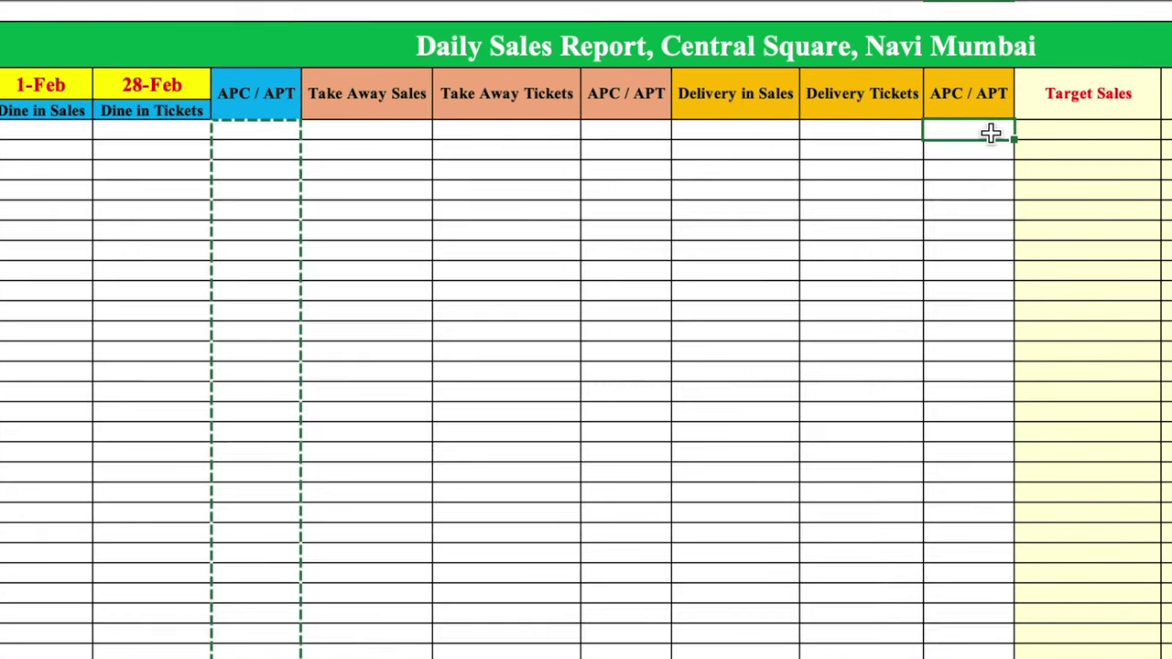
# Copy the dine-in APC / APT formulas into the take-away and delivery APC / APT columns.
pyautogui.click(979, 123)
pyautogui.hotkey('ctrl', 'v')
pyautogui.press('Escape')
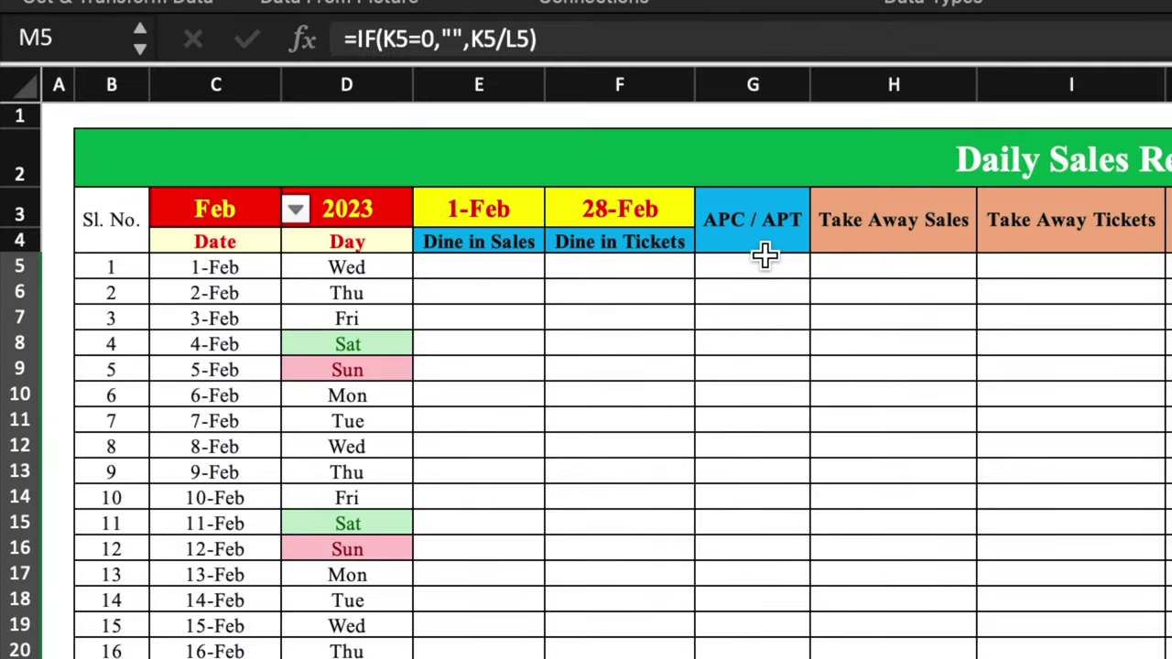
# Enter the dine-in figures for 1-Feb: 4000 in Dine in Sales and 20 in Dine in Tickets.
pyautogui.click(62, 129)
pyautogui.write('4000')
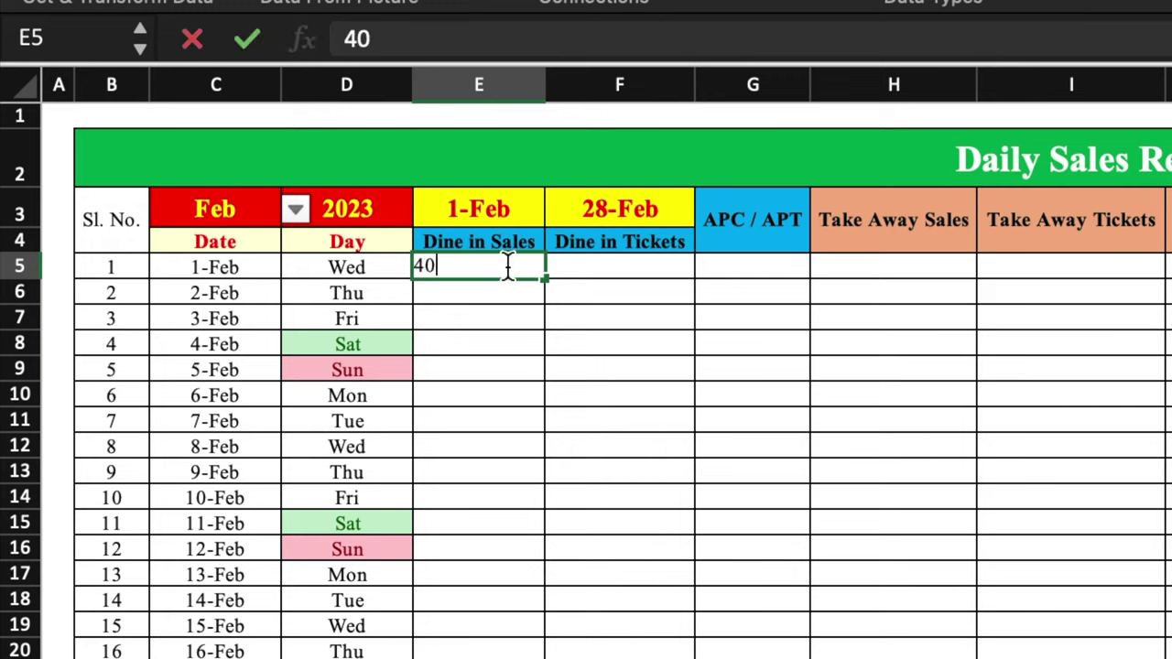
pyautogui.click(602, 270)
pyautogui.write('20')
# Enter the take-away figures for 1-Feb: 5000 in Take Away Sales and 10 in Take Away Tickets.
pyautogui.click(907, 280)
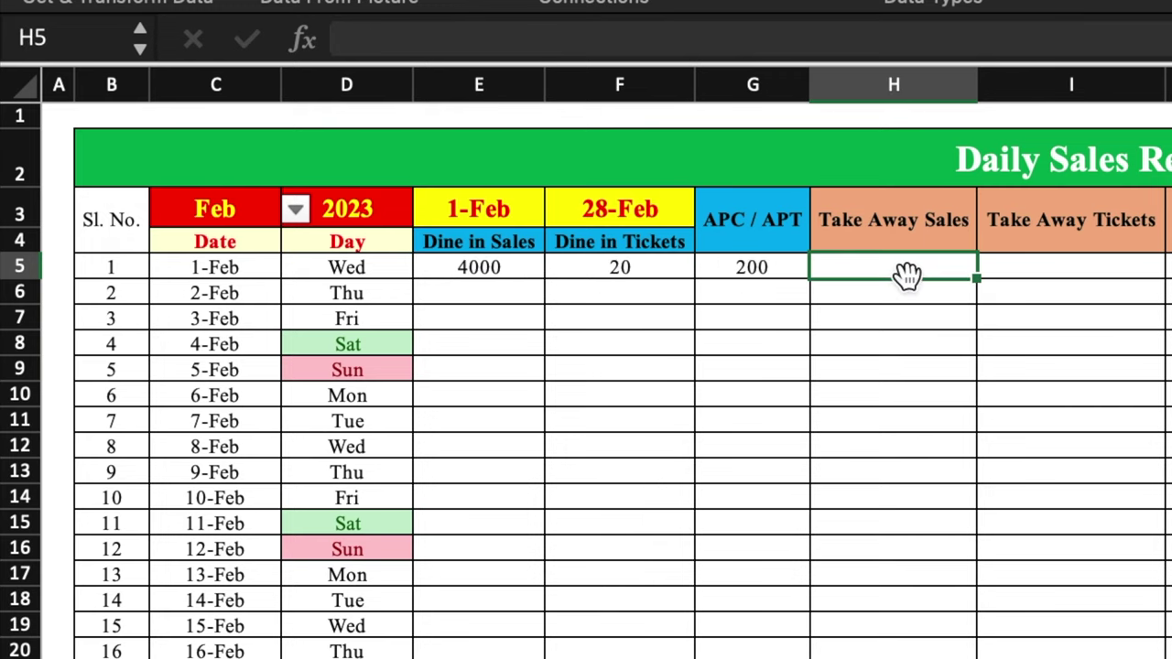
pyautogui.write('5000')
pyautogui.click(1052, 269)
pyautogui.write('10')
pyautogui.press('Return')
# Enter the delivery figures for 1-Feb: 9000 in Delivery in Sales and 15 in Delivery Tickets.
pyautogui.click(1171, 272)
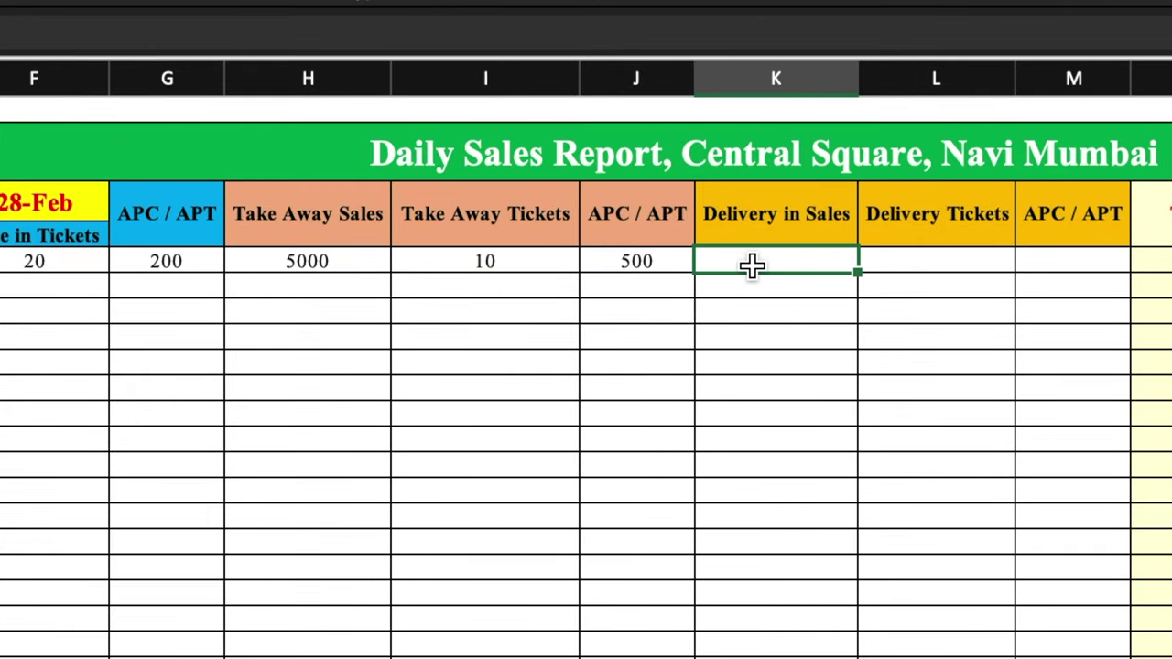
pyautogui.write('9000')
pyautogui.click(920, 263)
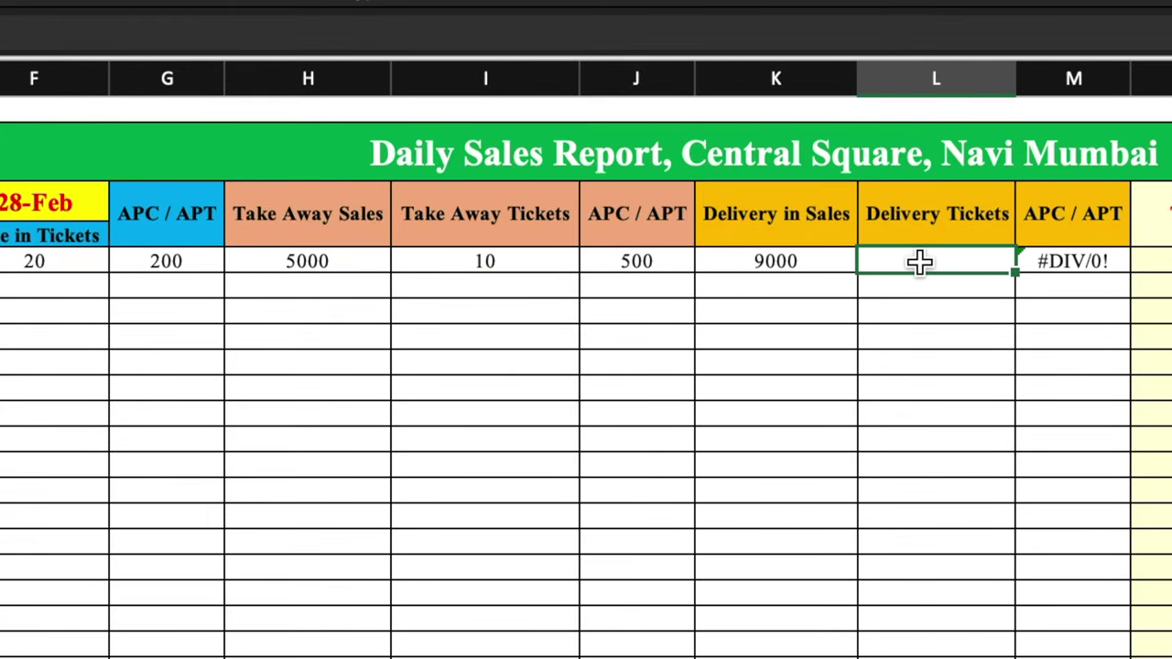
pyautogui.write('15')
pyautogui.click(924, 292)
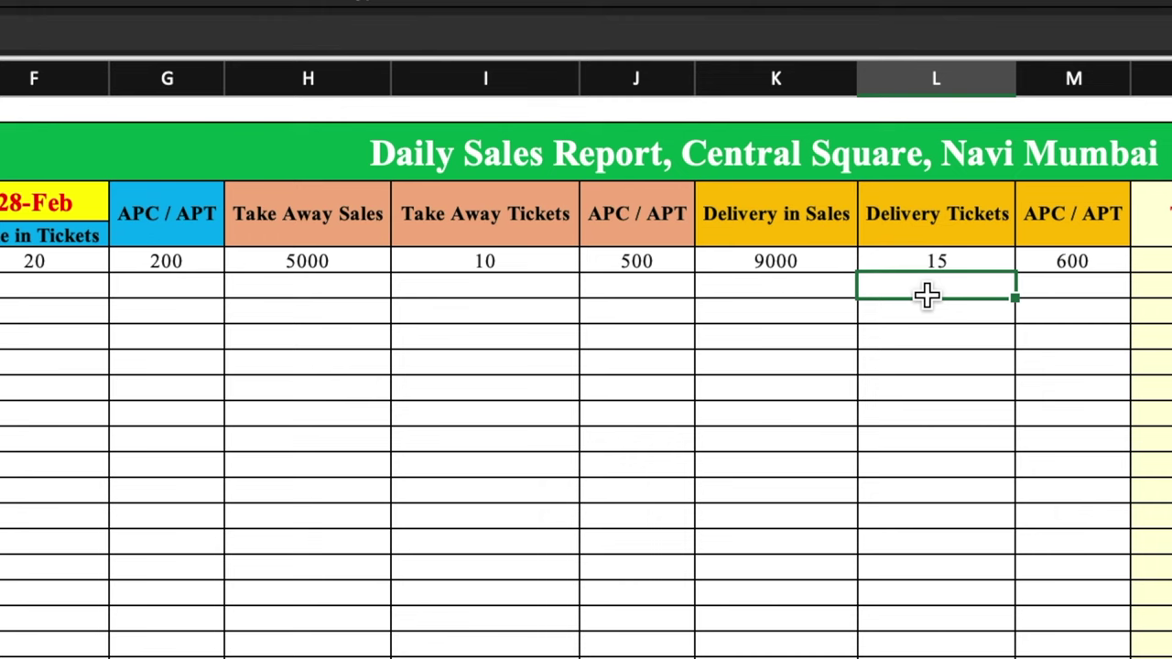
# Set the 1-Feb Target Sales to 20000 and fill the value down through the 28-Feb row.
pyautogui.click(1171, 262)
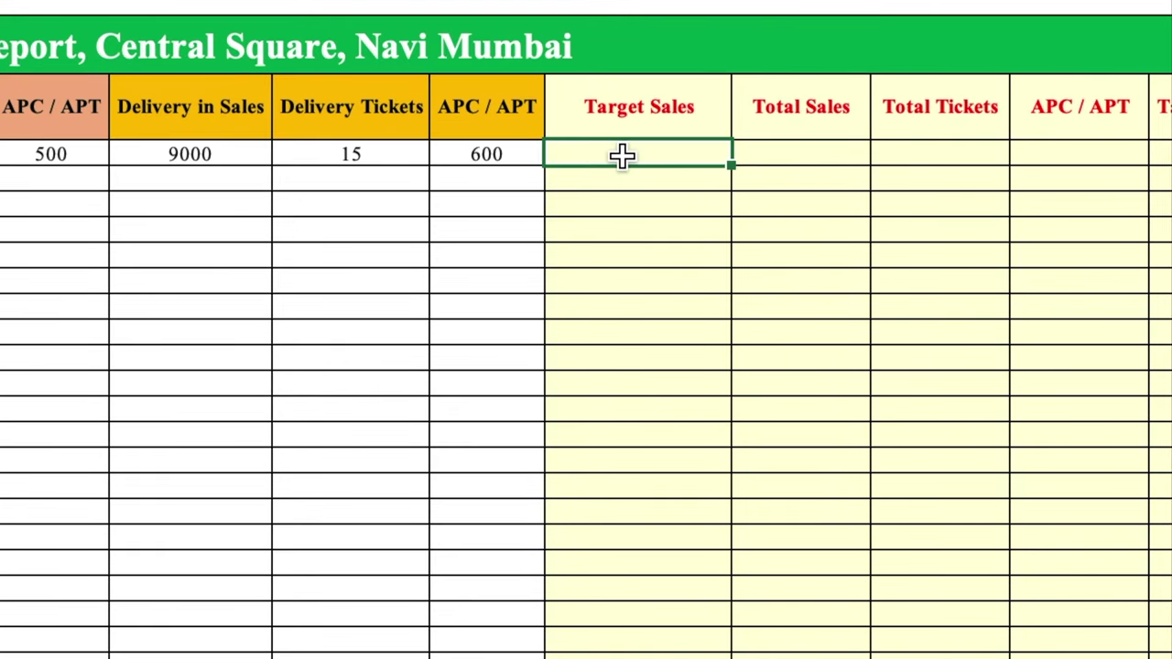
pyautogui.write('20000')
pyautogui.click(634, 196)
pyautogui.click(701, 161)
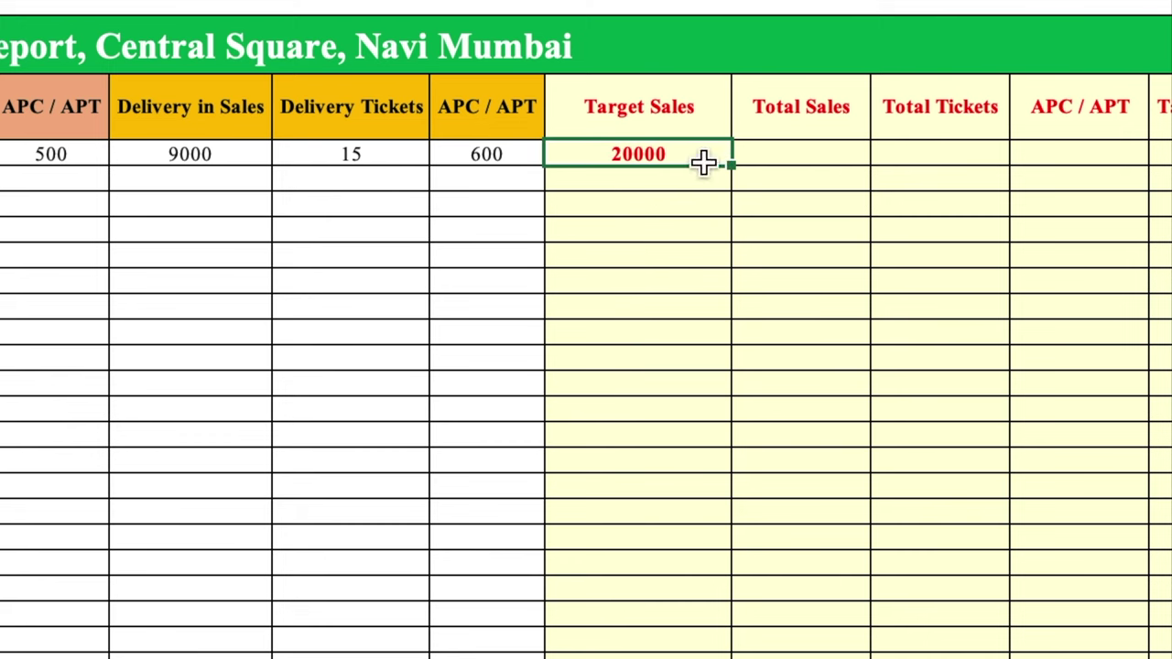
pyautogui.doubleClick(732, 166)
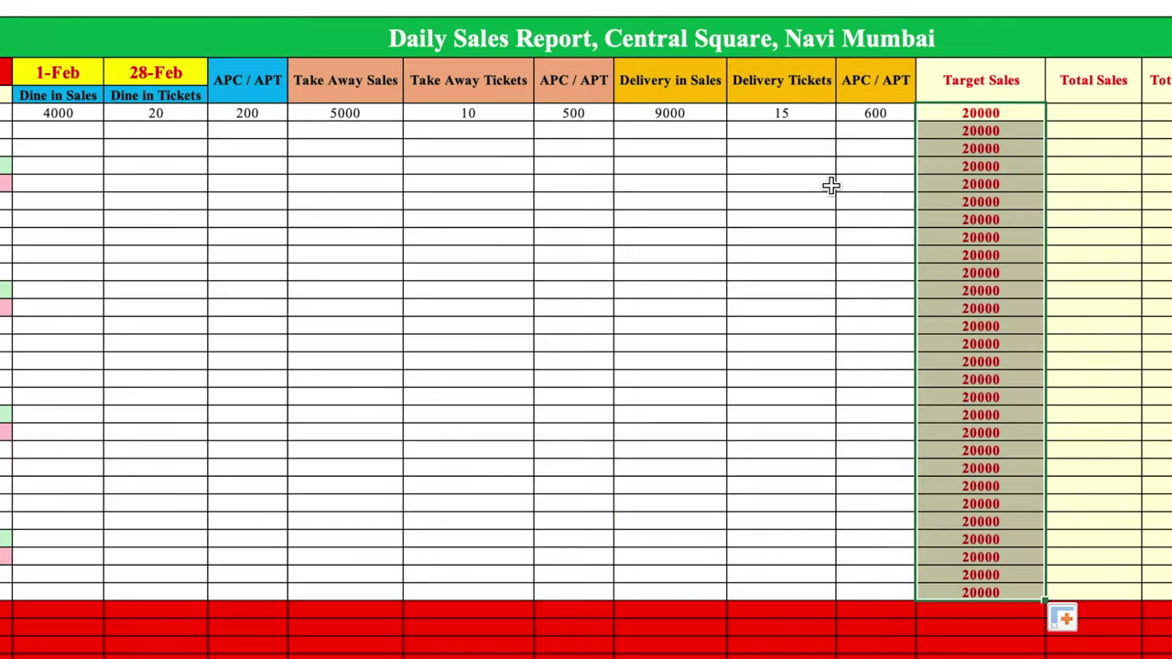
# Calculate Total Sales in O5 with =E5+H5+K5, and extend both this formula and the 20000 Target Sales down through the three red end-of-month rows.
pyautogui.click(1104, 107)
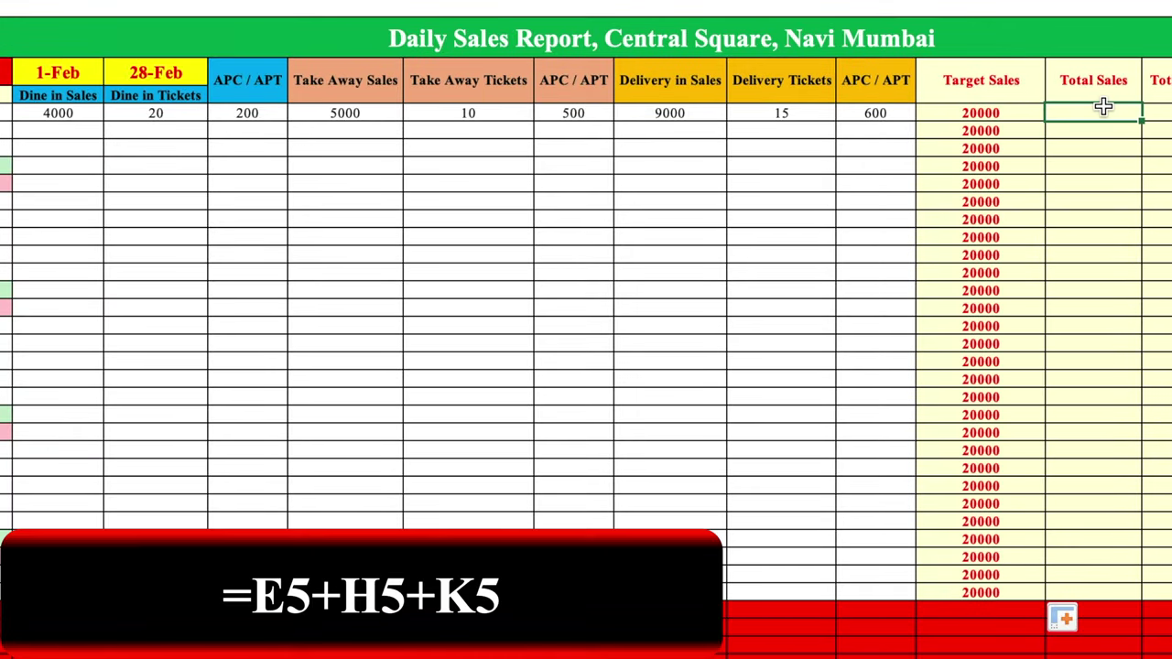
pyautogui.write('=')
pyautogui.click(57, 113)
pyautogui.write('+')
pyautogui.click(327, 110)
pyautogui.write('+')
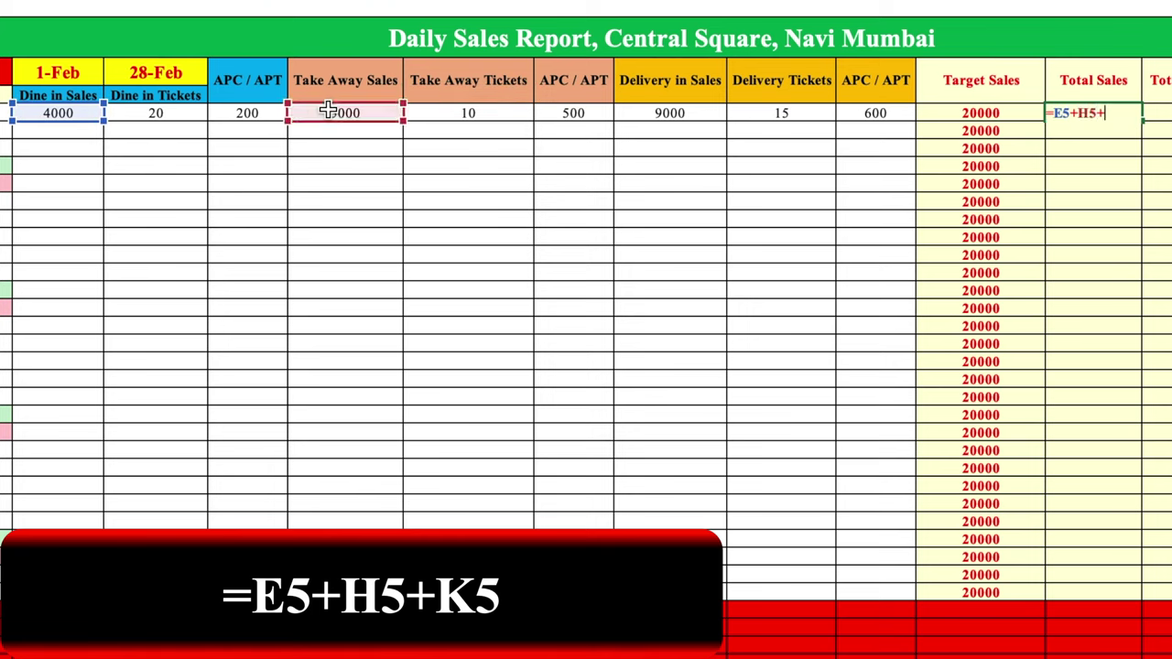
pyautogui.click(673, 110)
pyautogui.press('Return')
pyautogui.click(1117, 114)
pyautogui.moveTo(1142, 125); pyautogui.dragTo(1094, 646)
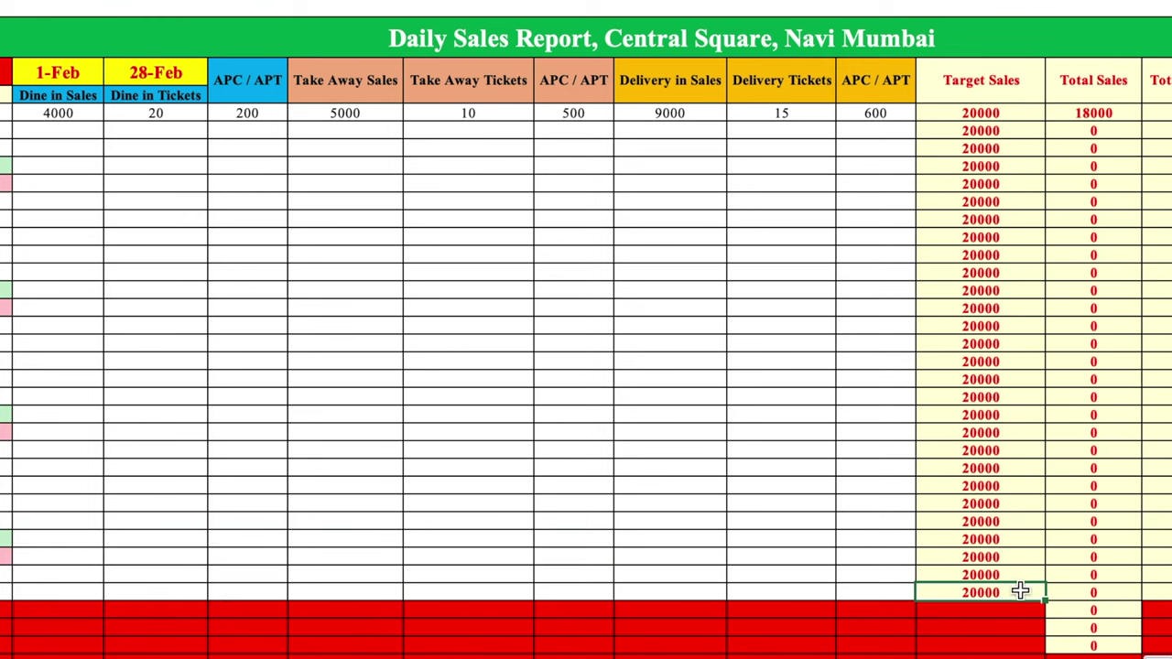
pyautogui.moveTo(1044, 605); pyautogui.dragTo(1045, 652)
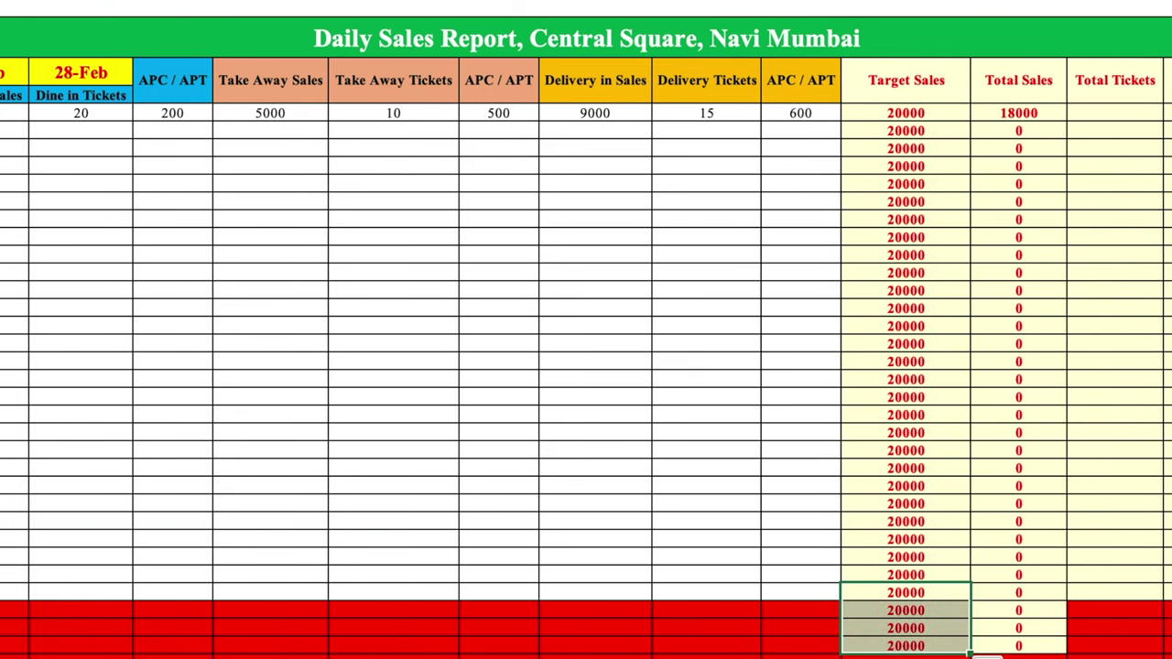
# Calculate the 1-Feb Total Tickets from the dine-in, take-away and delivery tickets.
pyautogui.click(1103, 116)
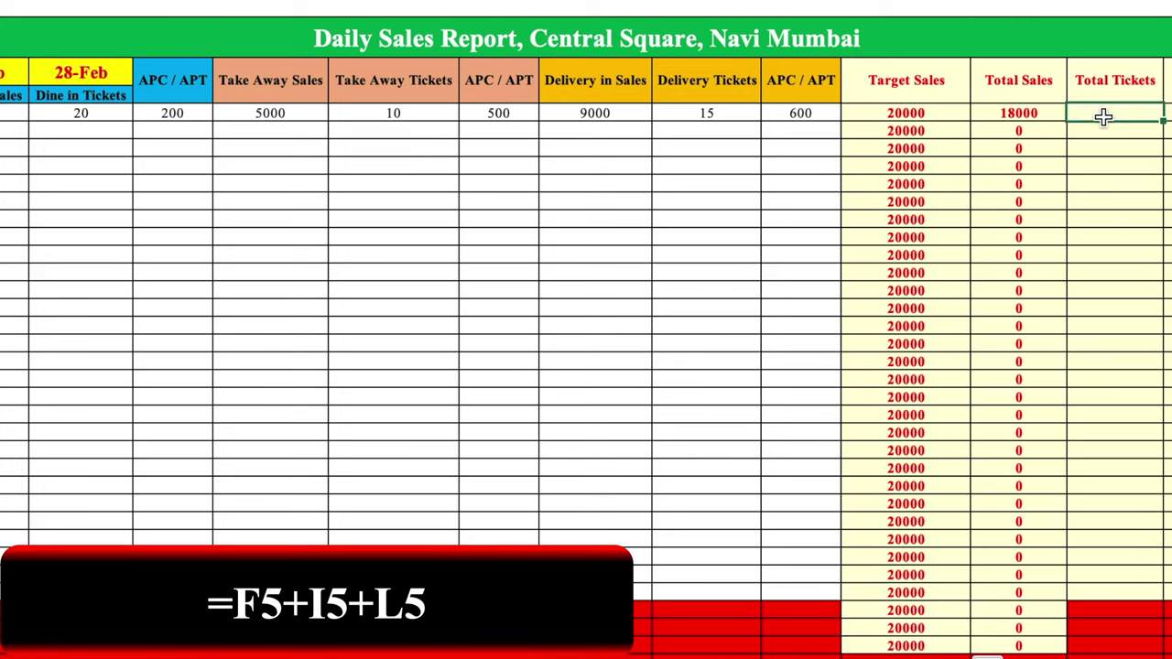